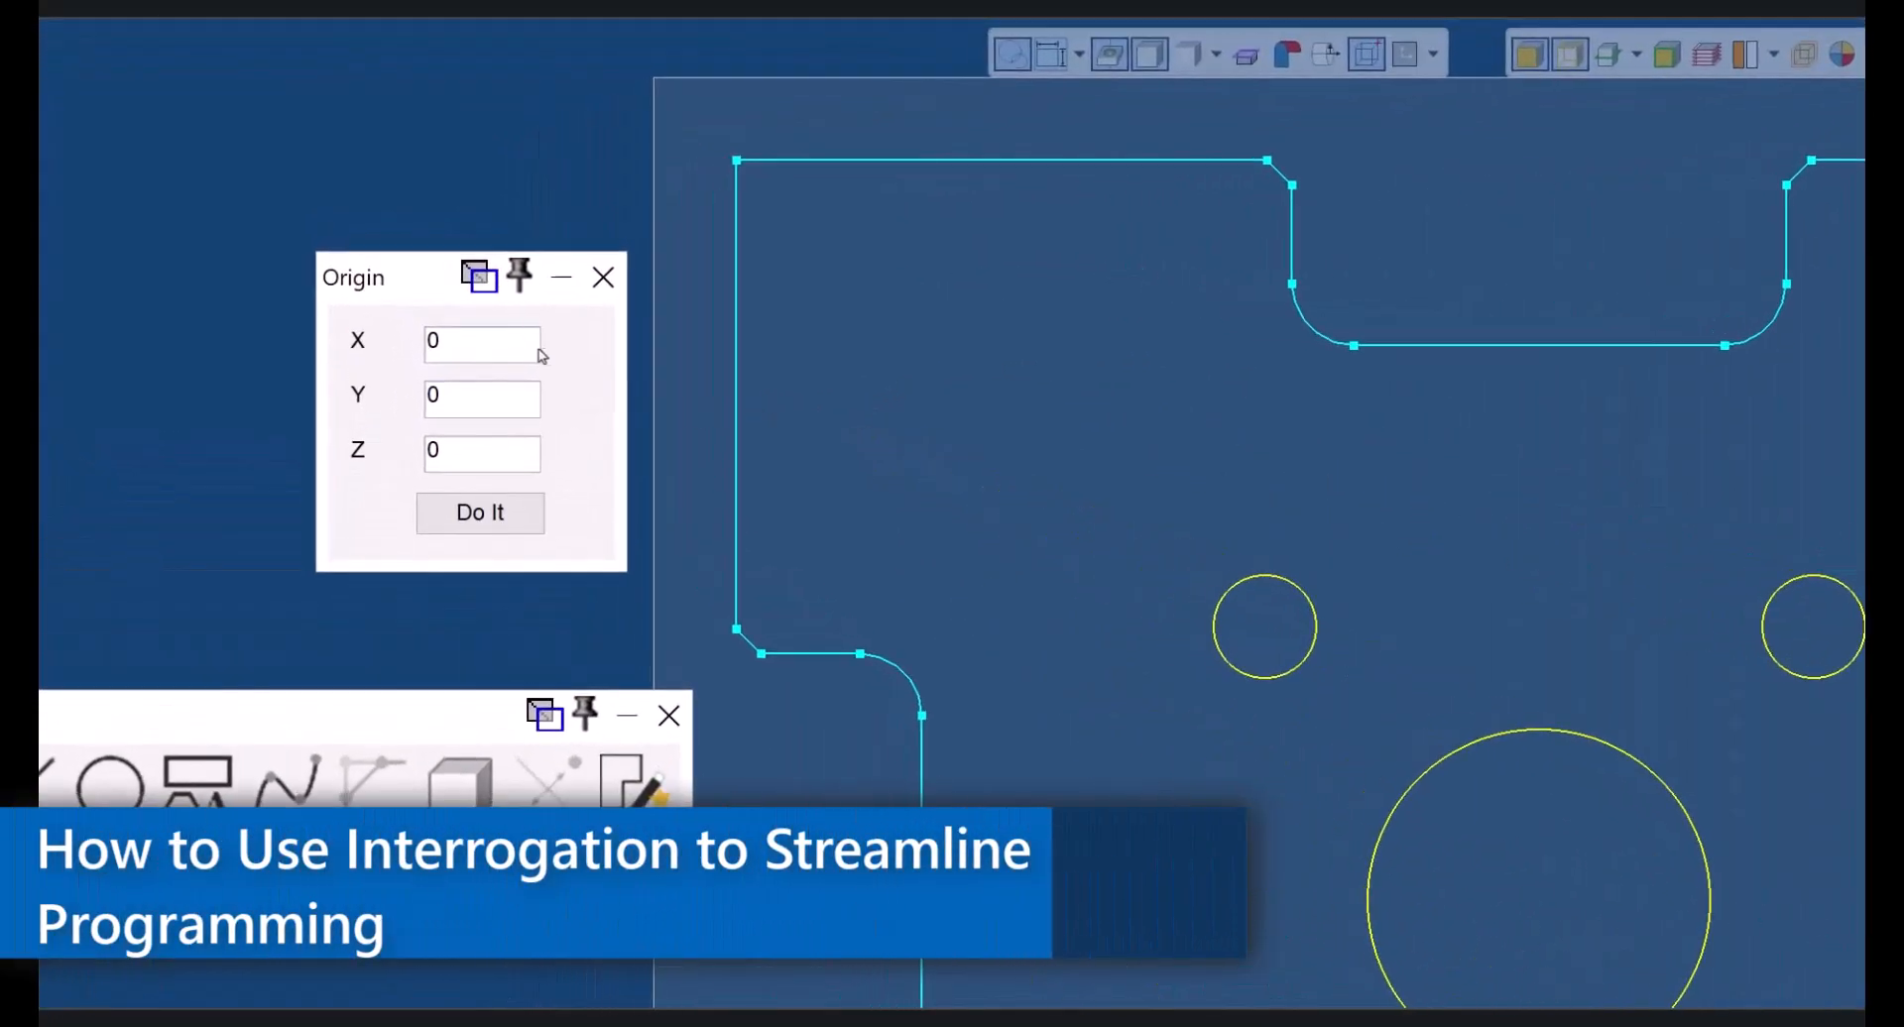
- Try origin X and Y picks from the corner, circle centres and fillet, then reset both to 0
drag(450, 323, 390, 327)
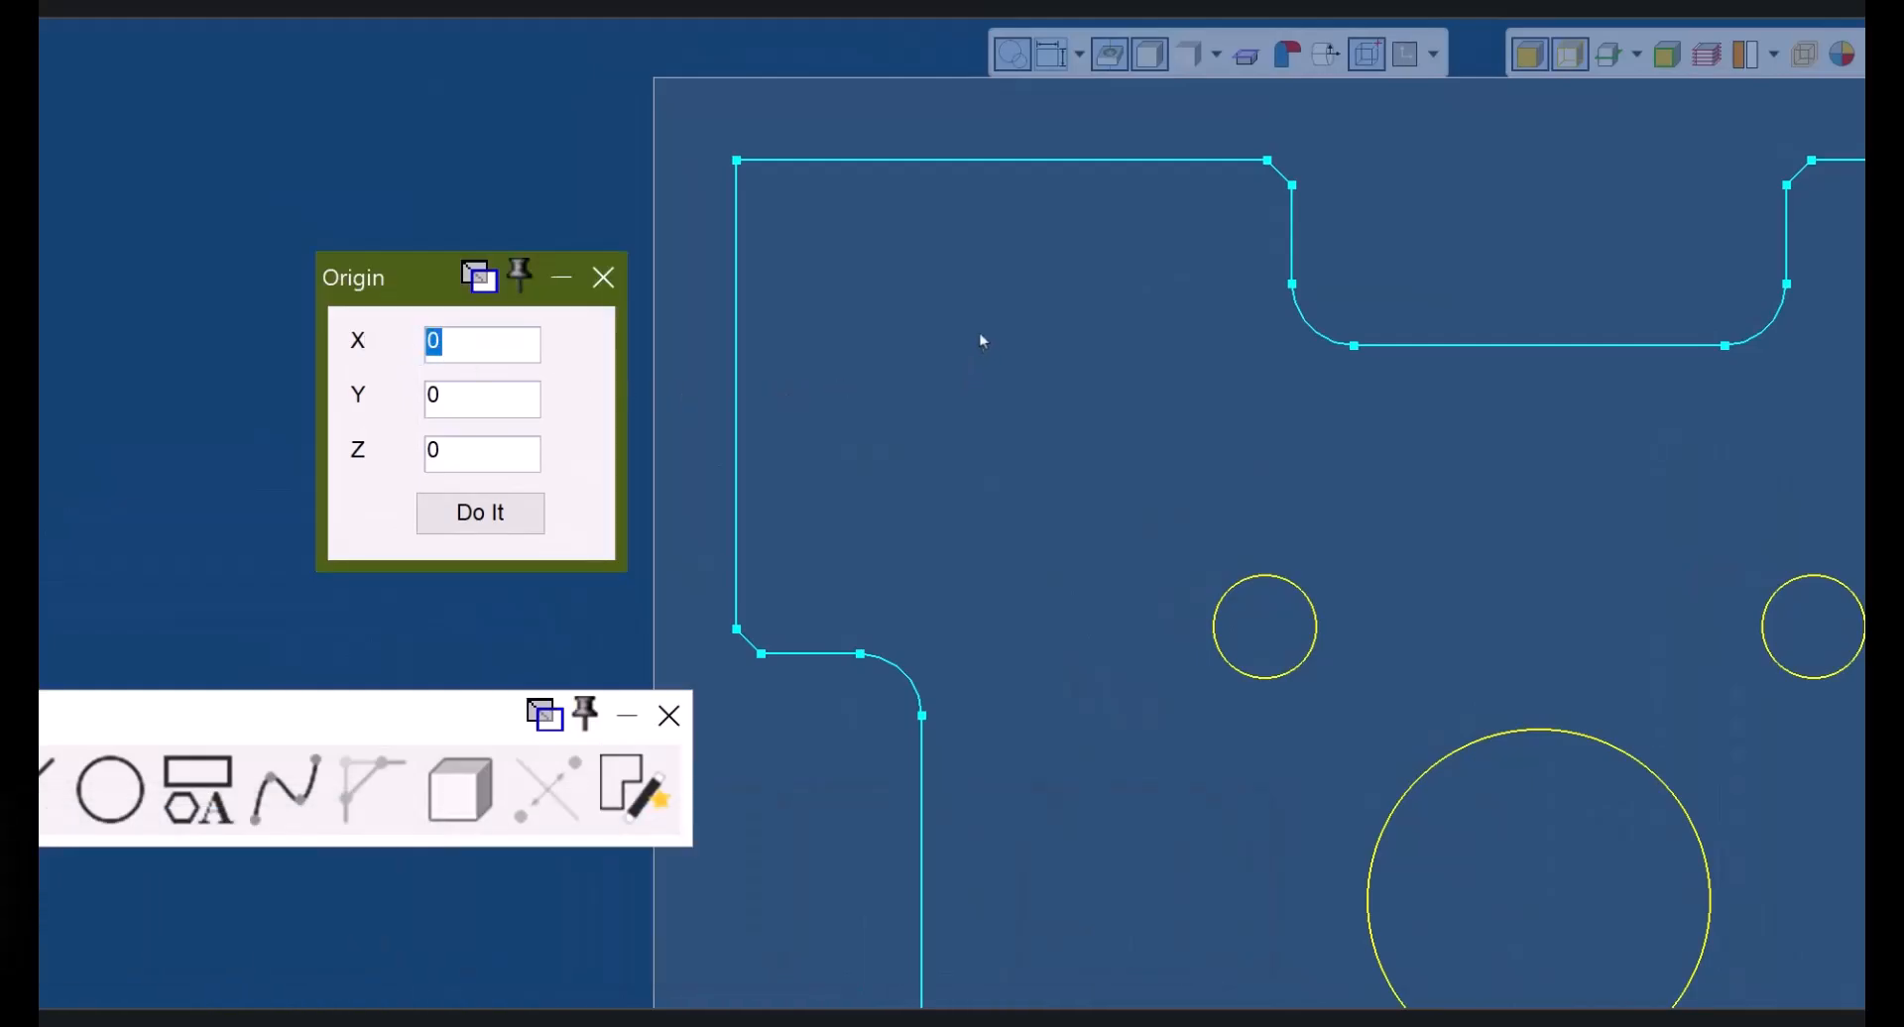
click(735, 160)
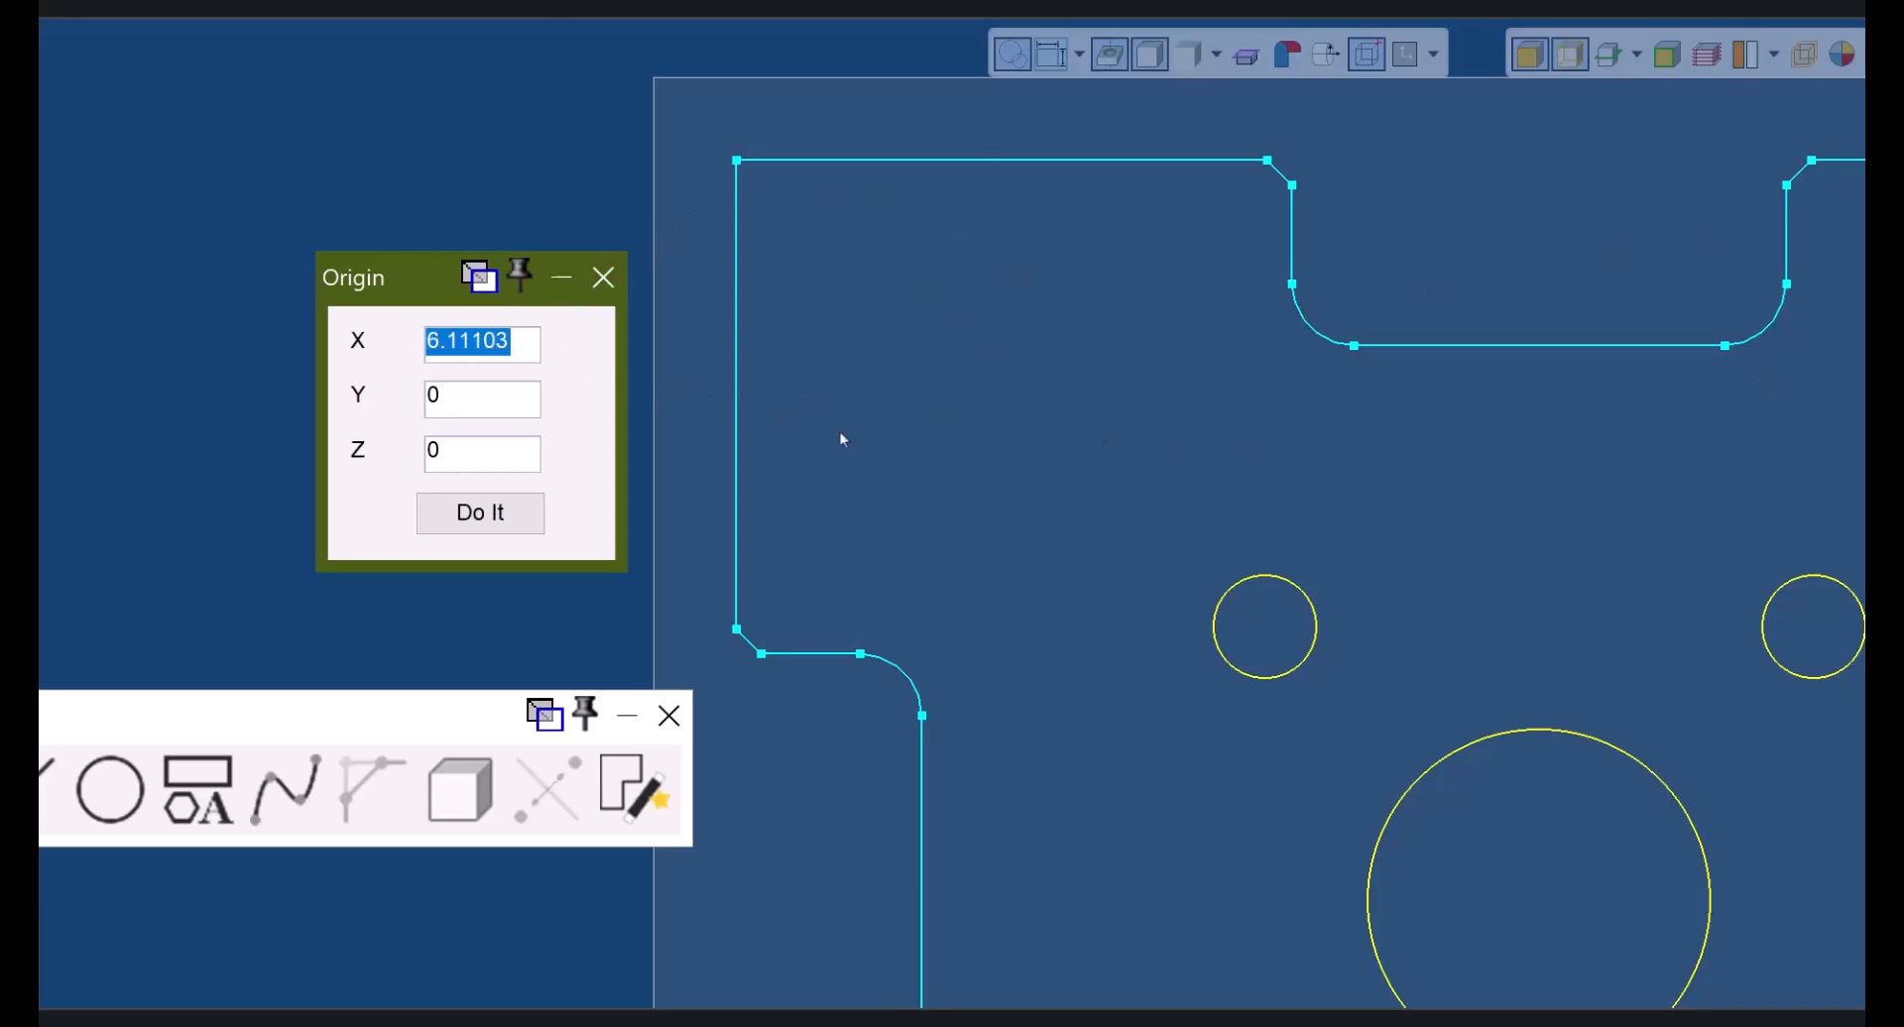
click(1498, 740)
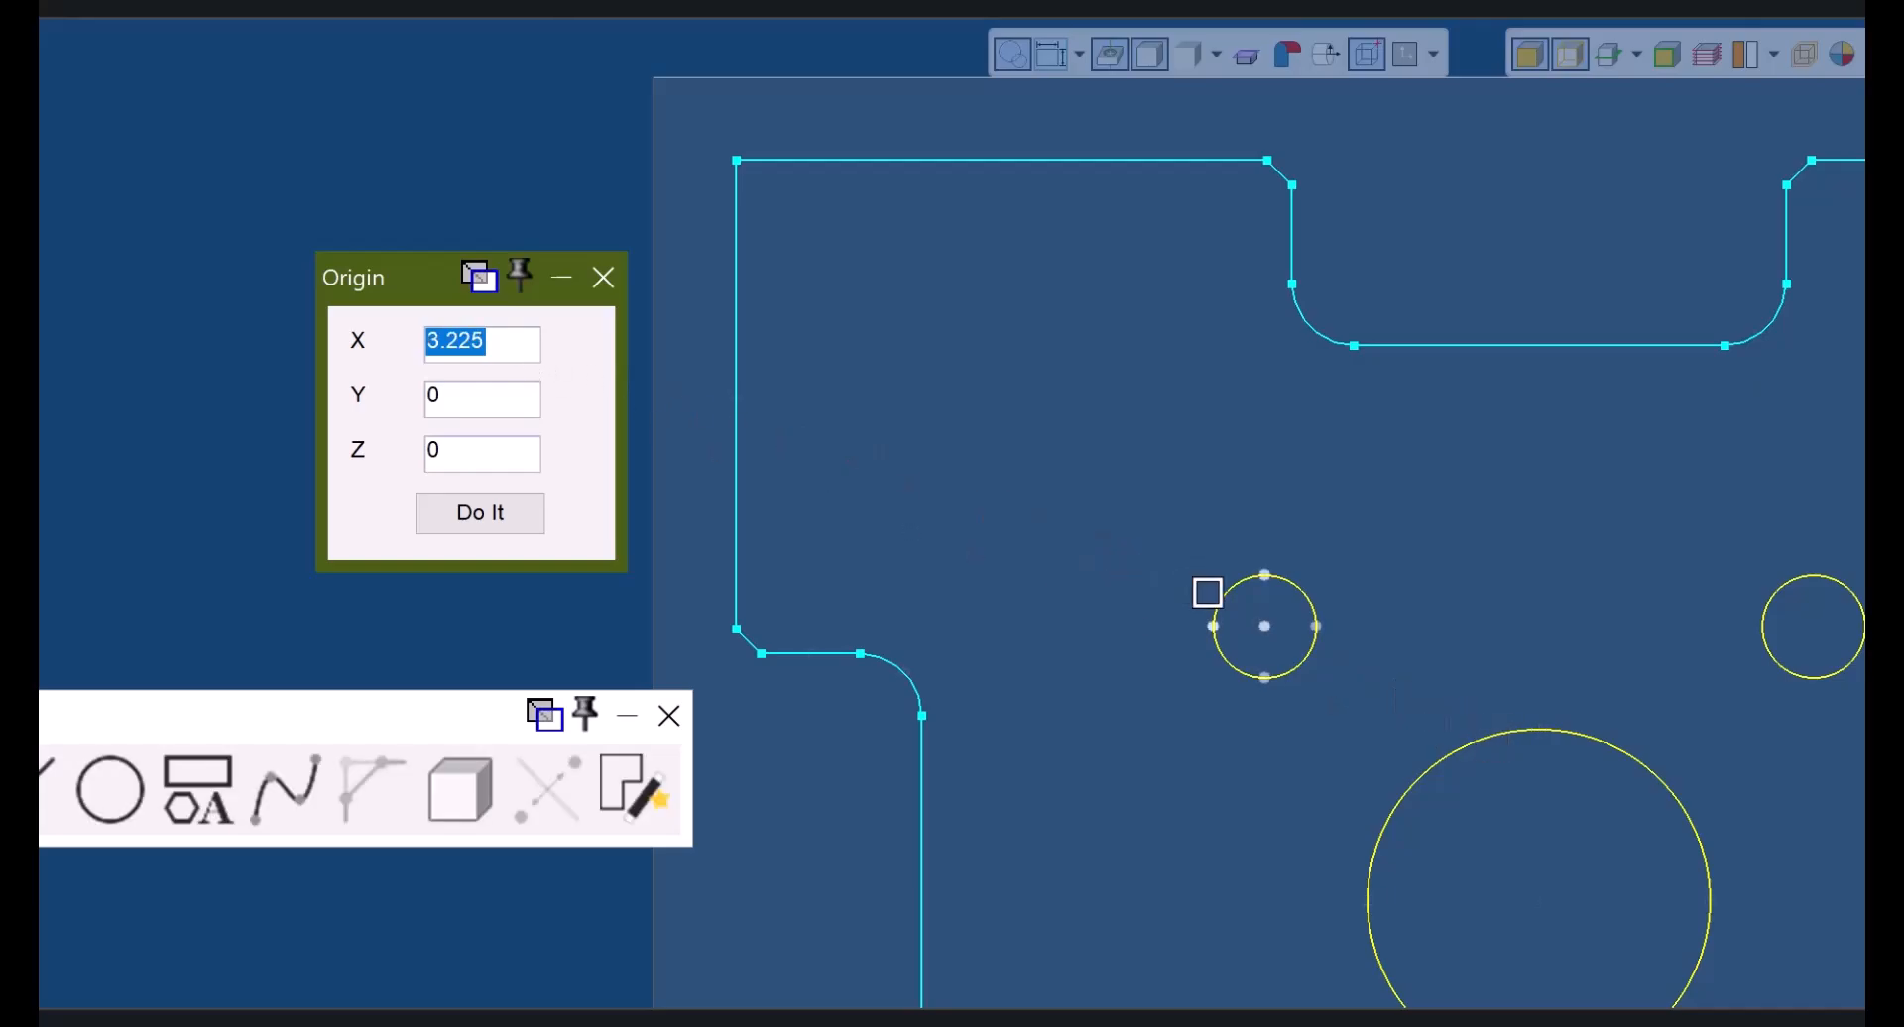
click(1229, 603)
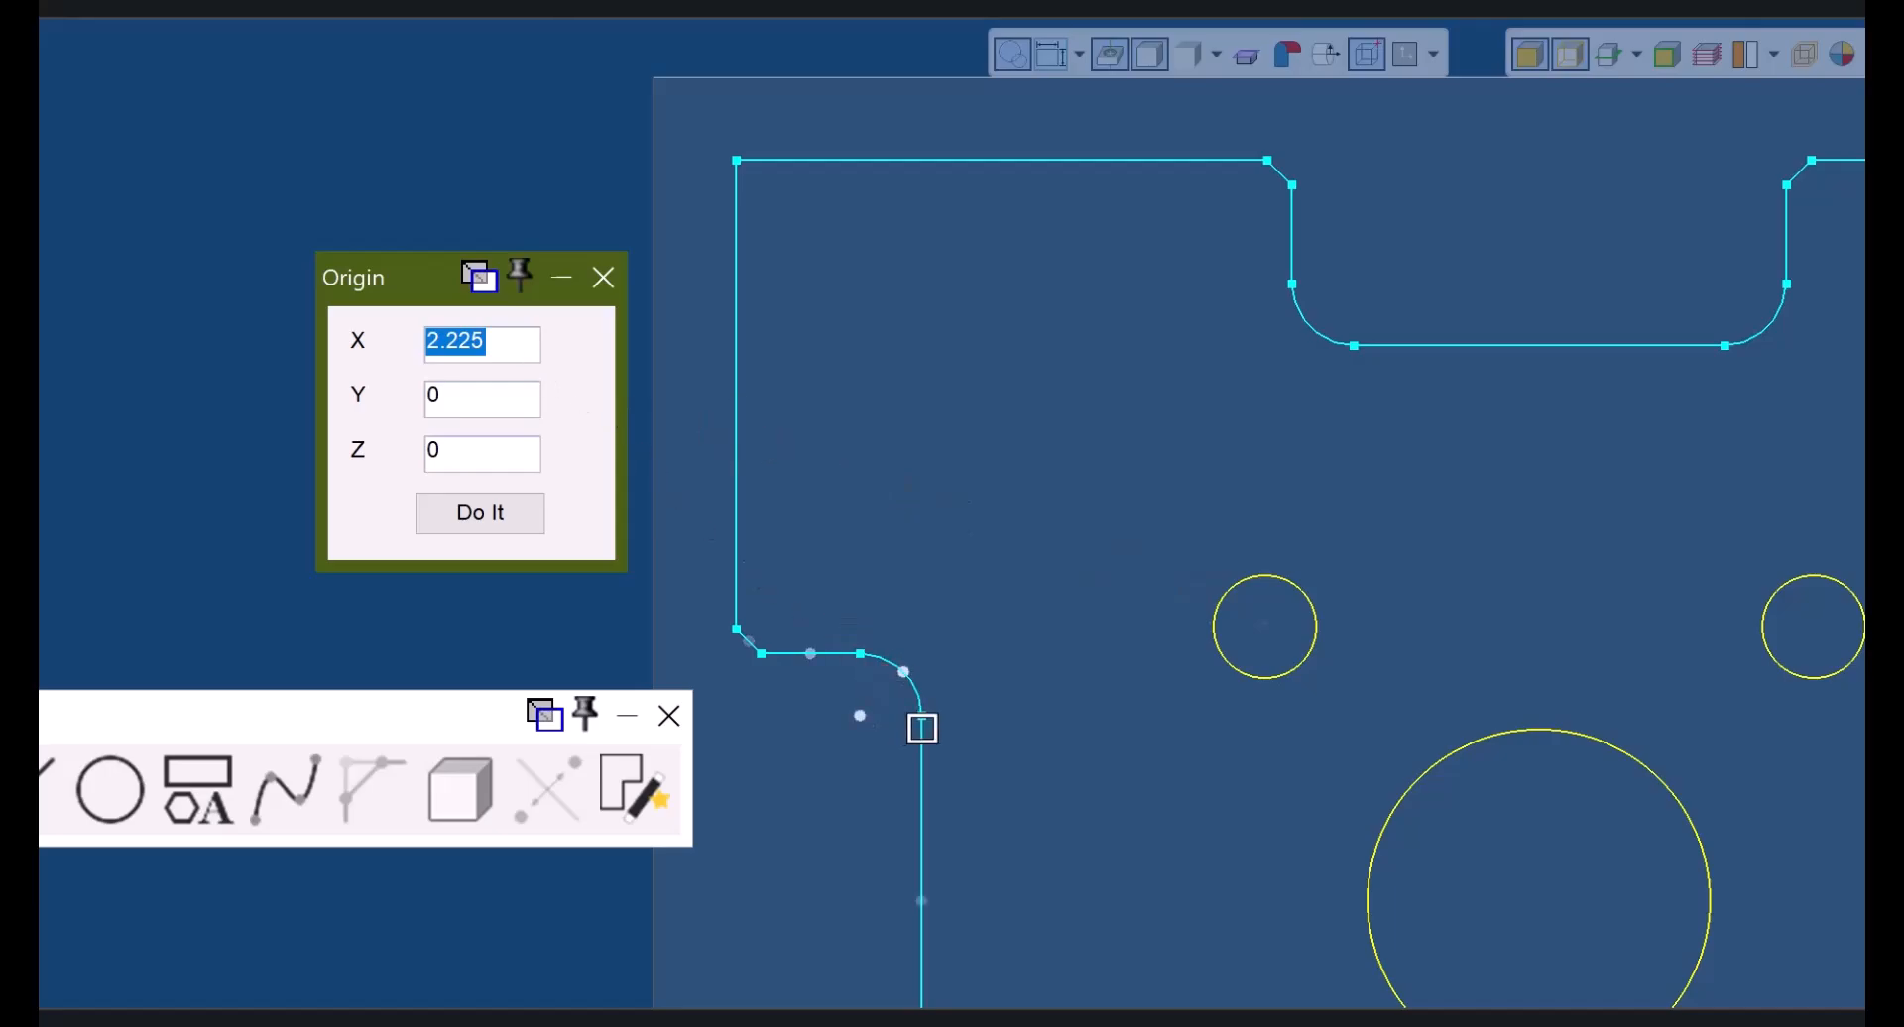
click(922, 718)
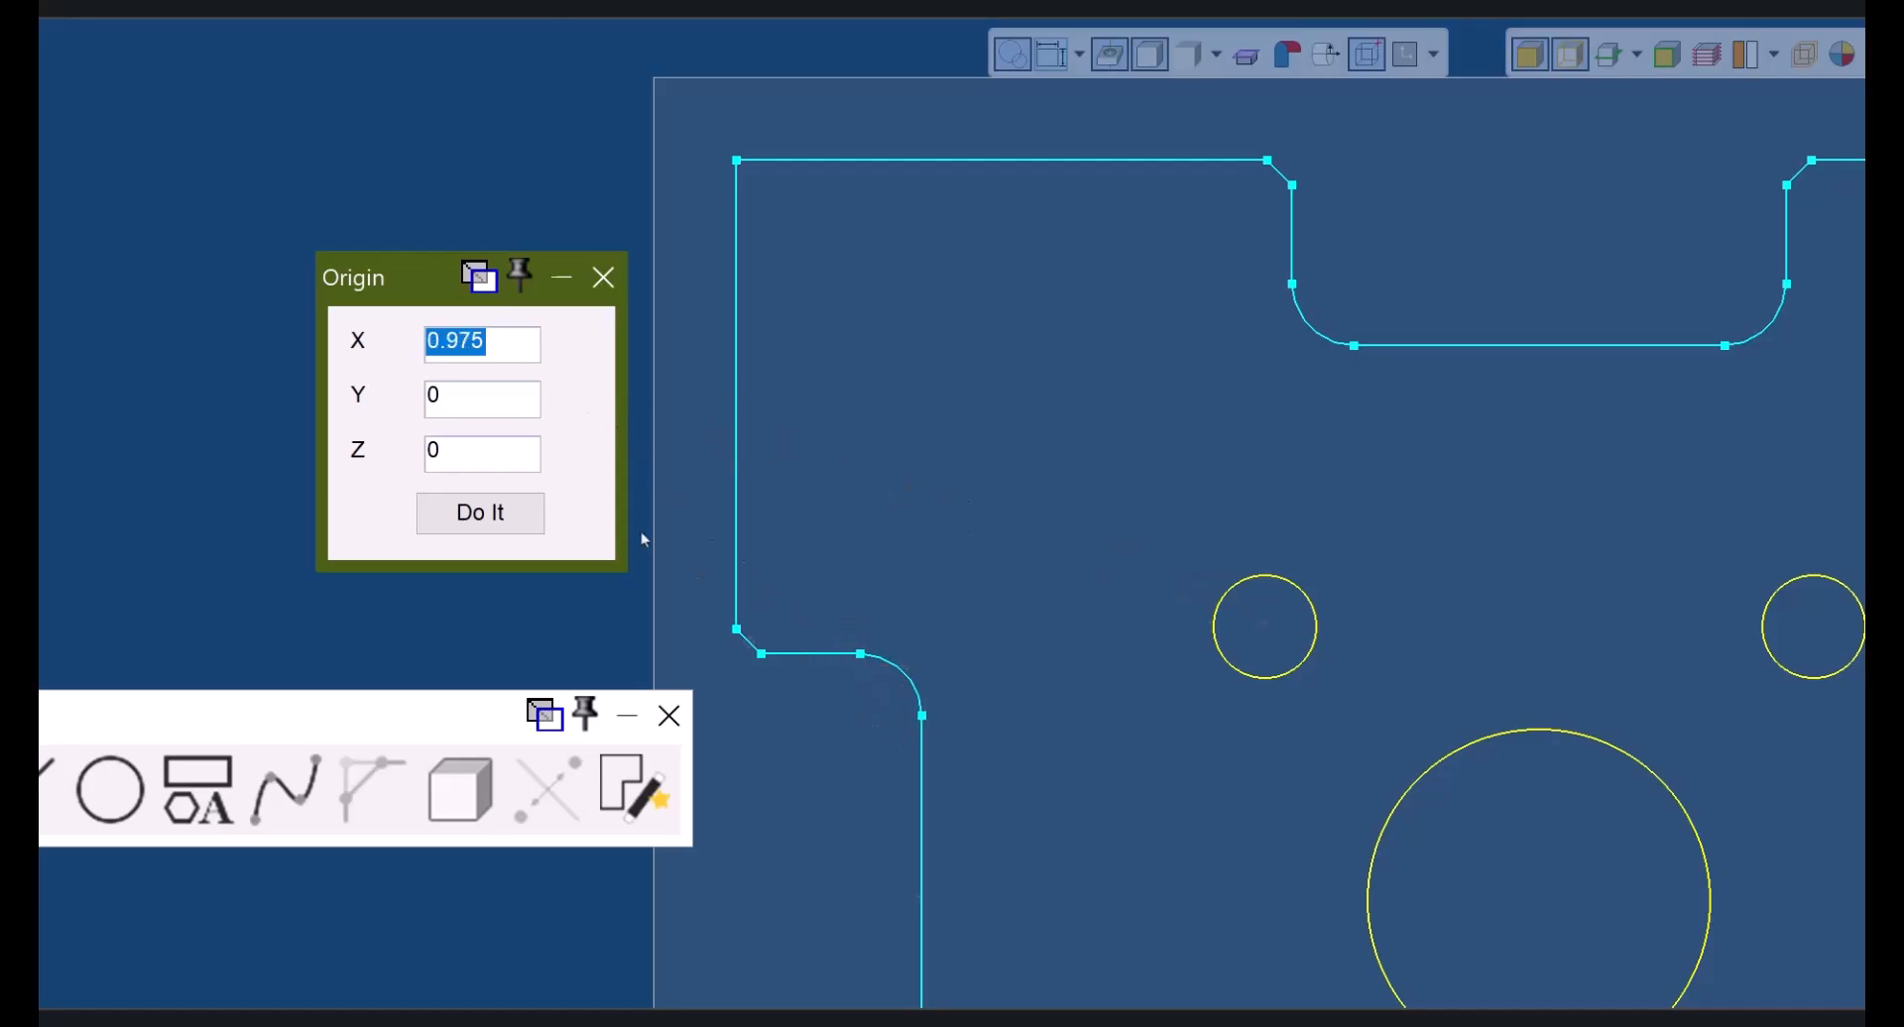
click(501, 392)
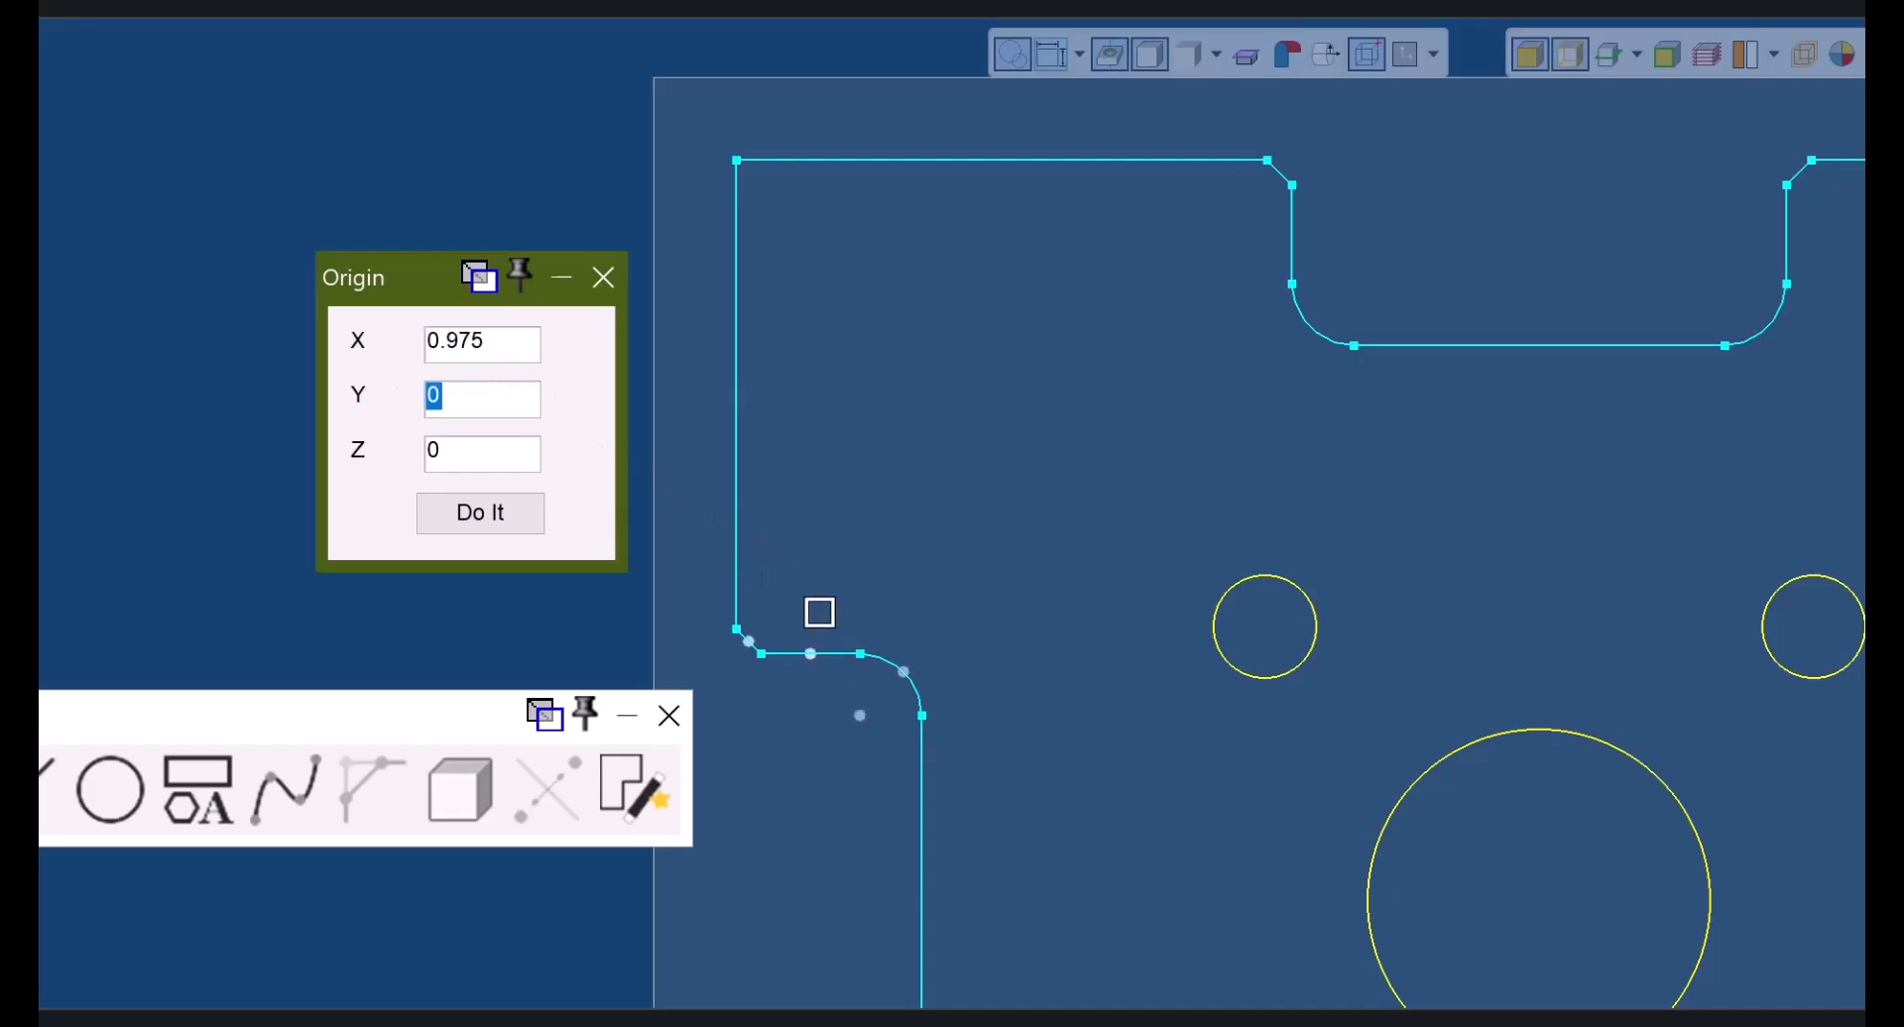
click(855, 652)
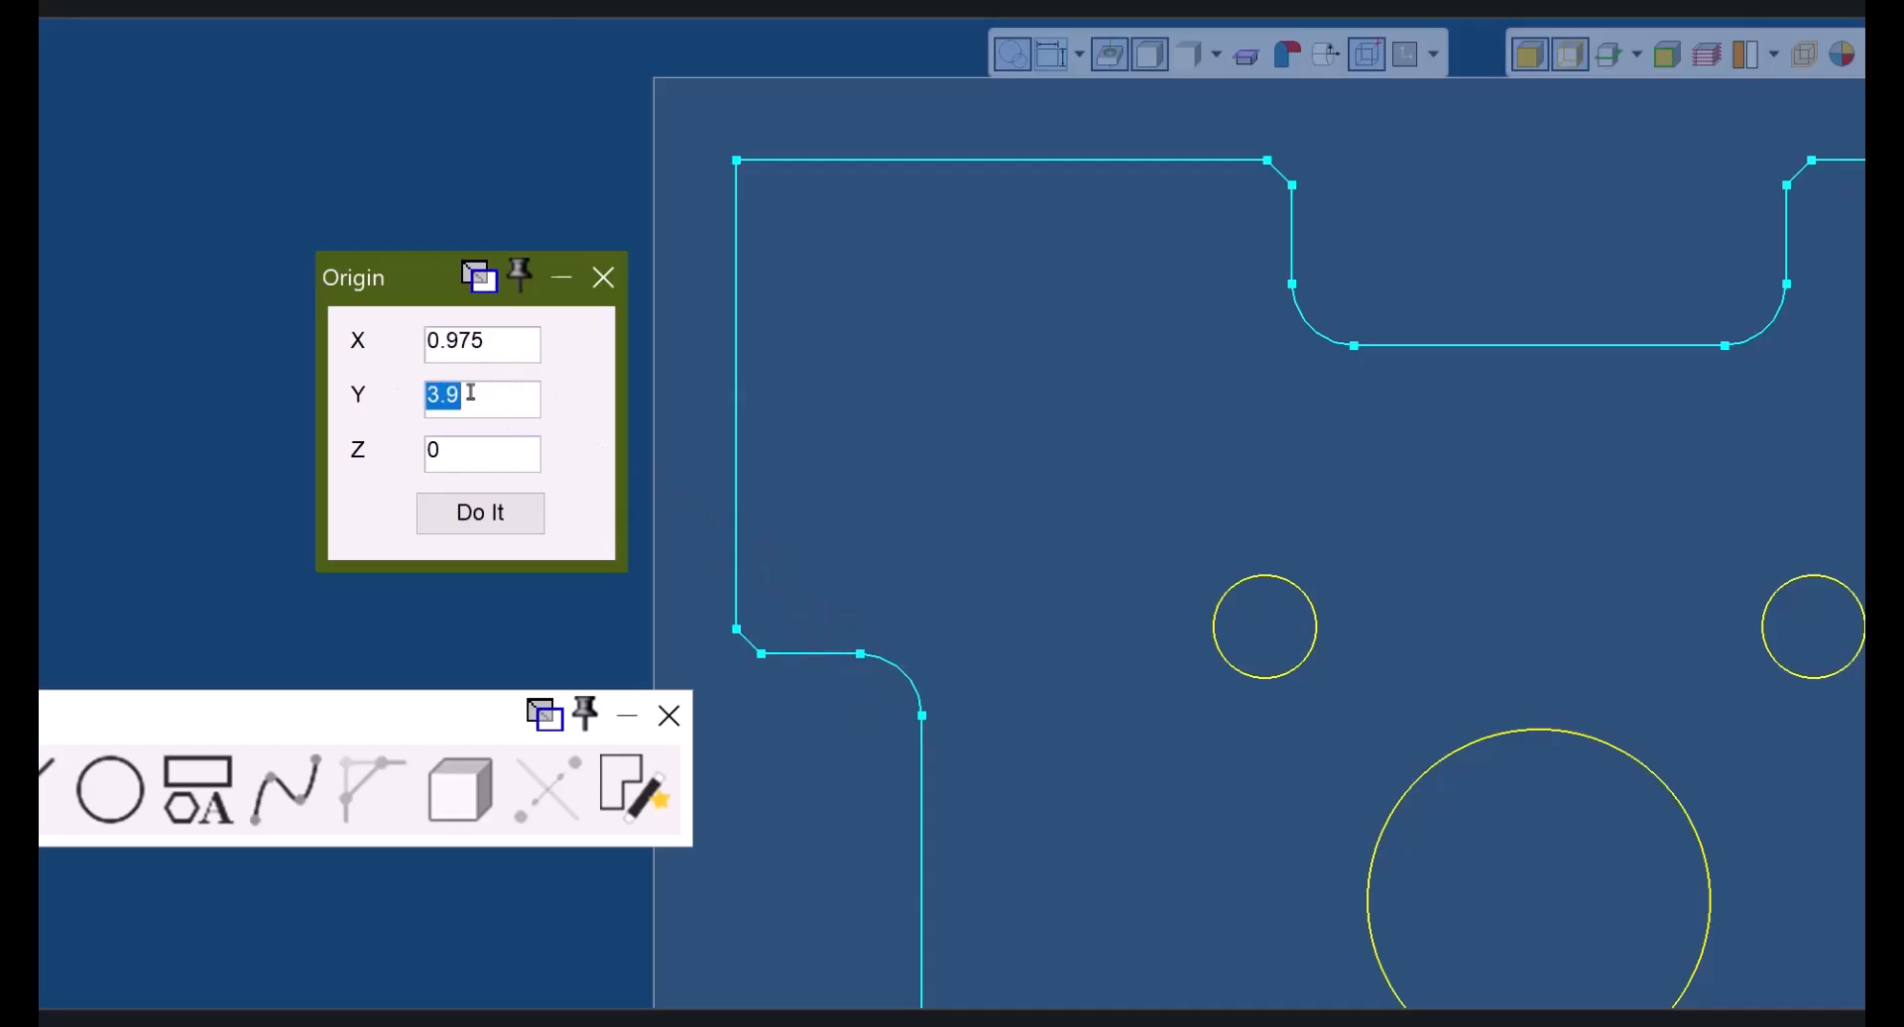
click(736, 160)
click(1395, 809)
click(502, 344)
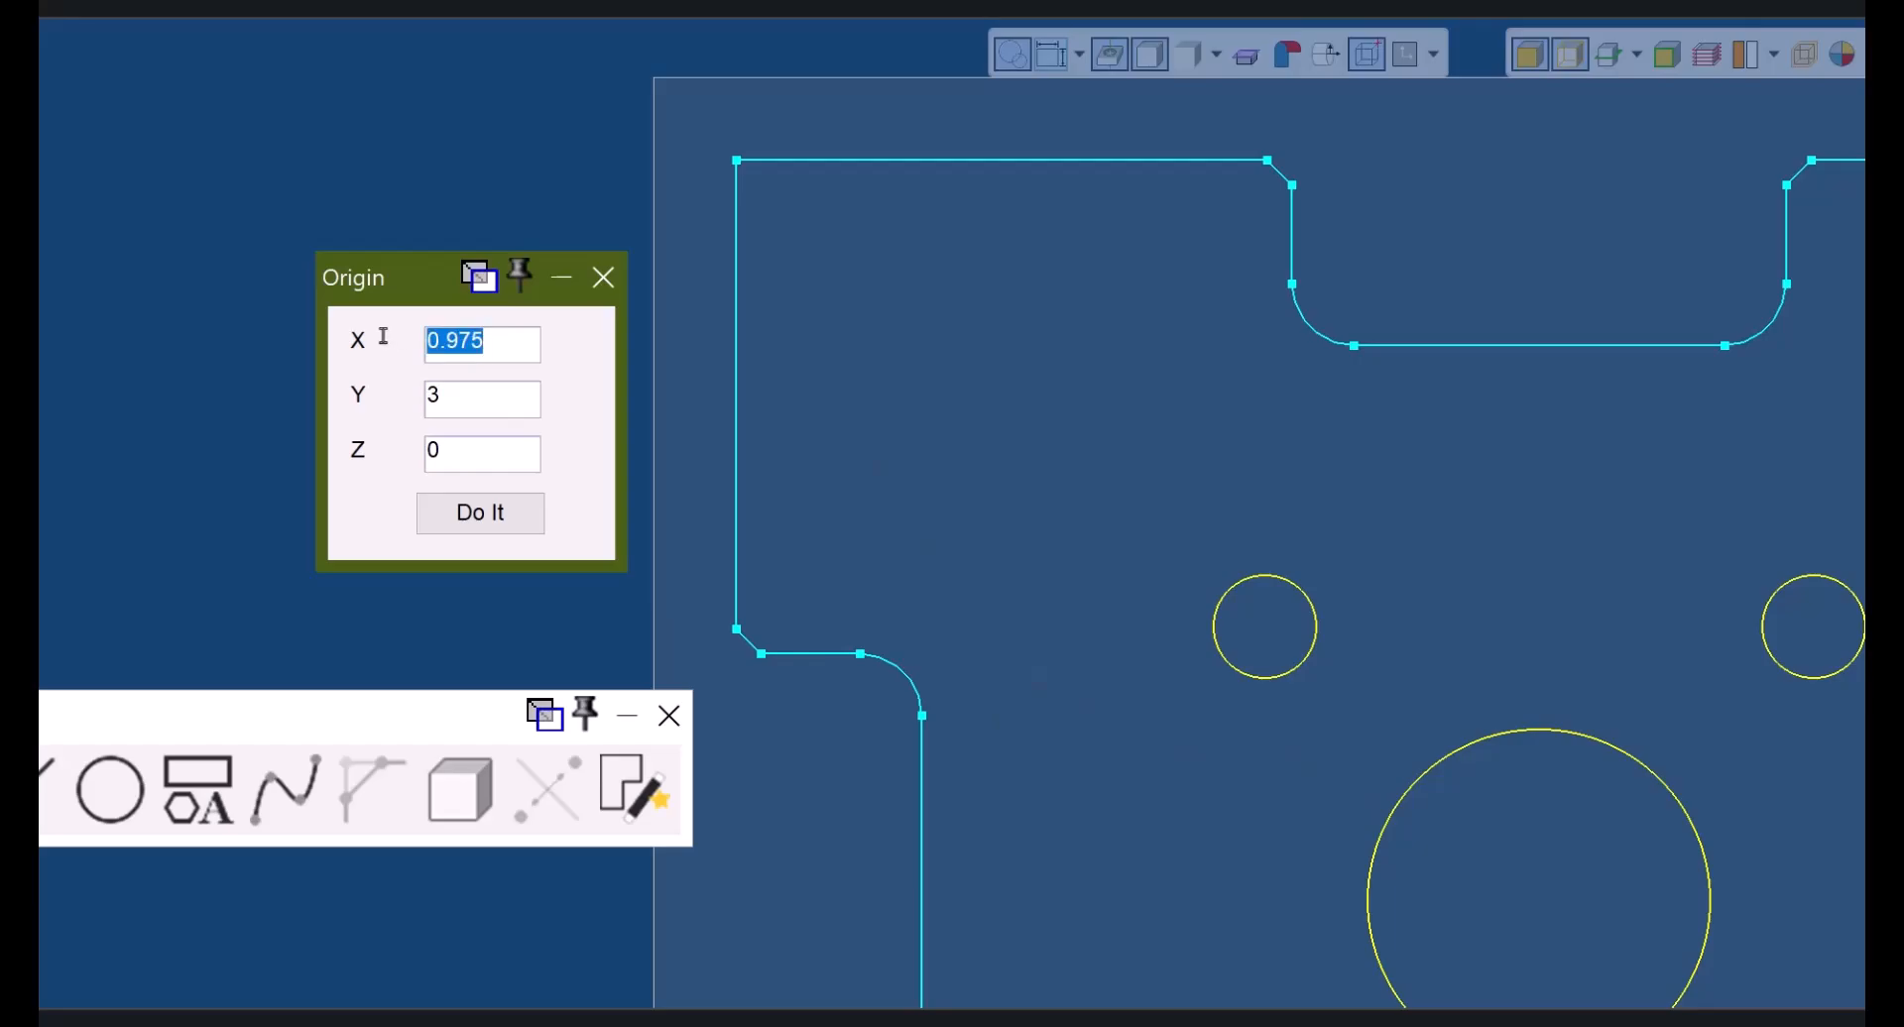
text(0)
key(Tab)
text(0)
key(Tab)
key(Tab)
- Fill origin X 0.975 and Y 3.675 from the lower-left fillet endpoint
key(alt)
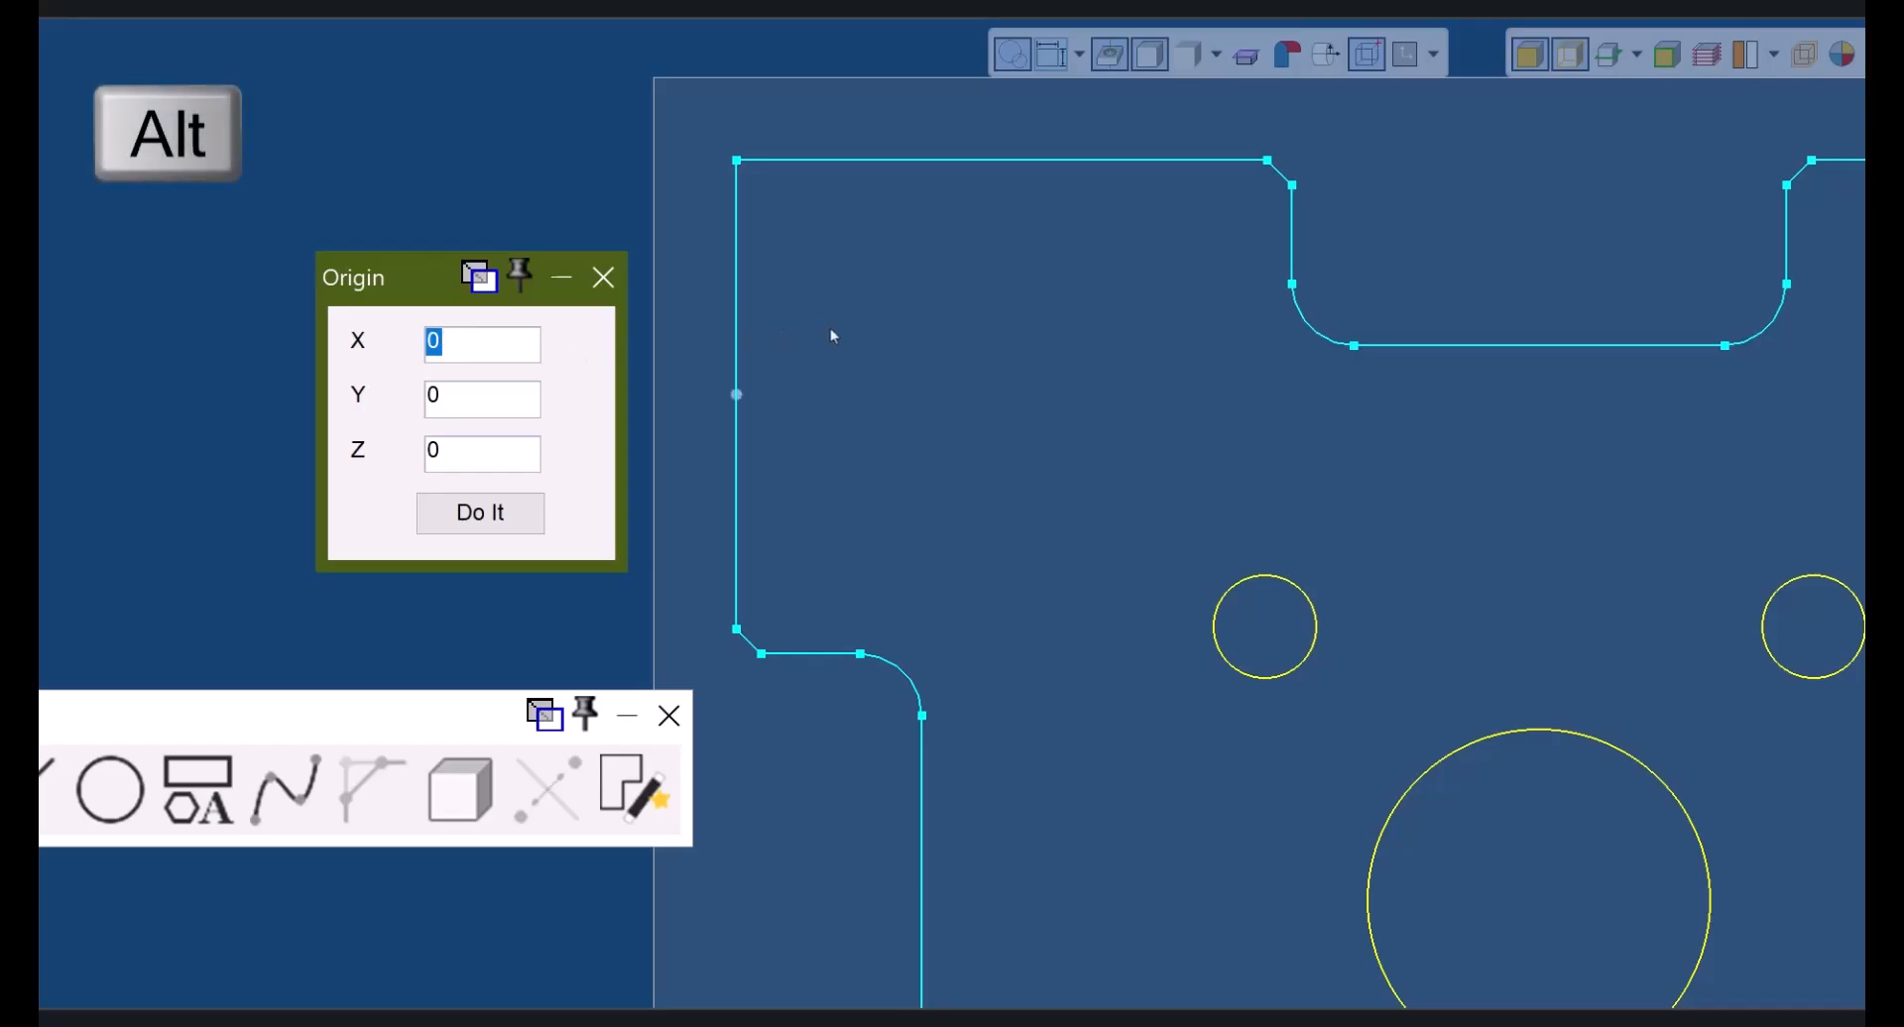
alt+click(739, 162)
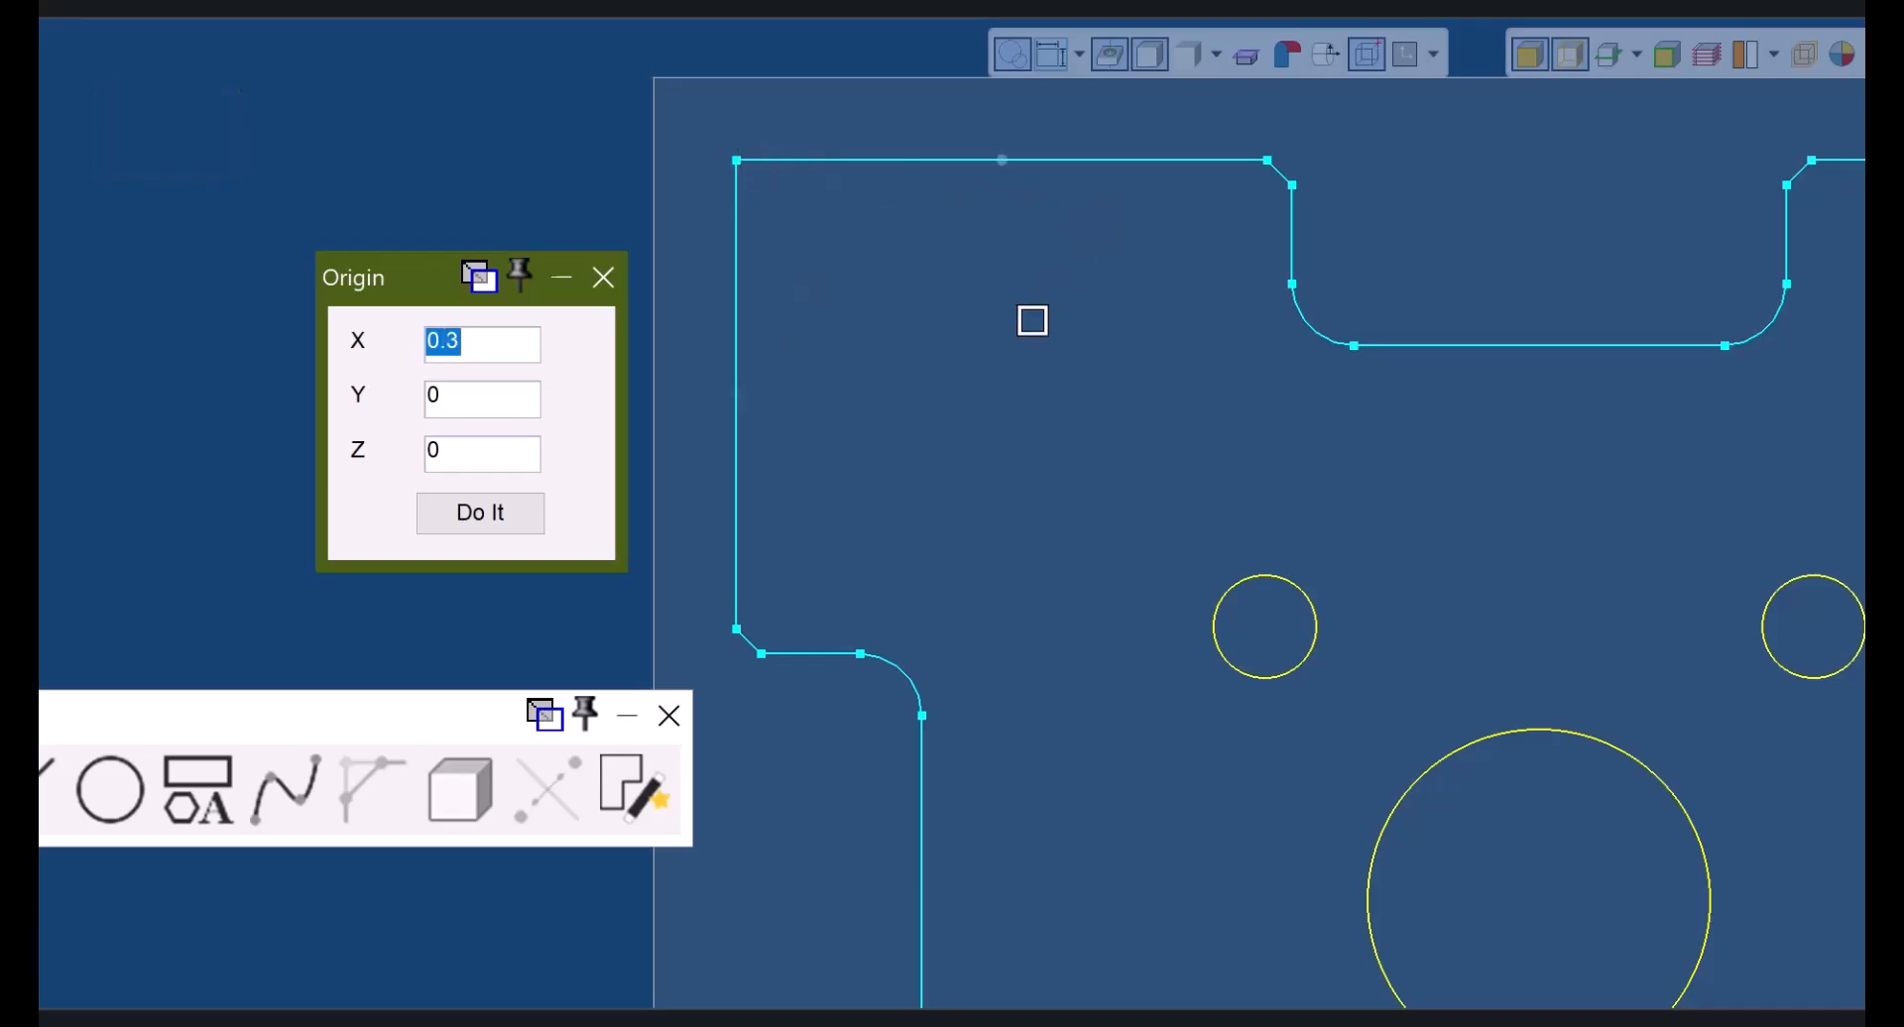
key(alt)
click(922, 715)
click(506, 399)
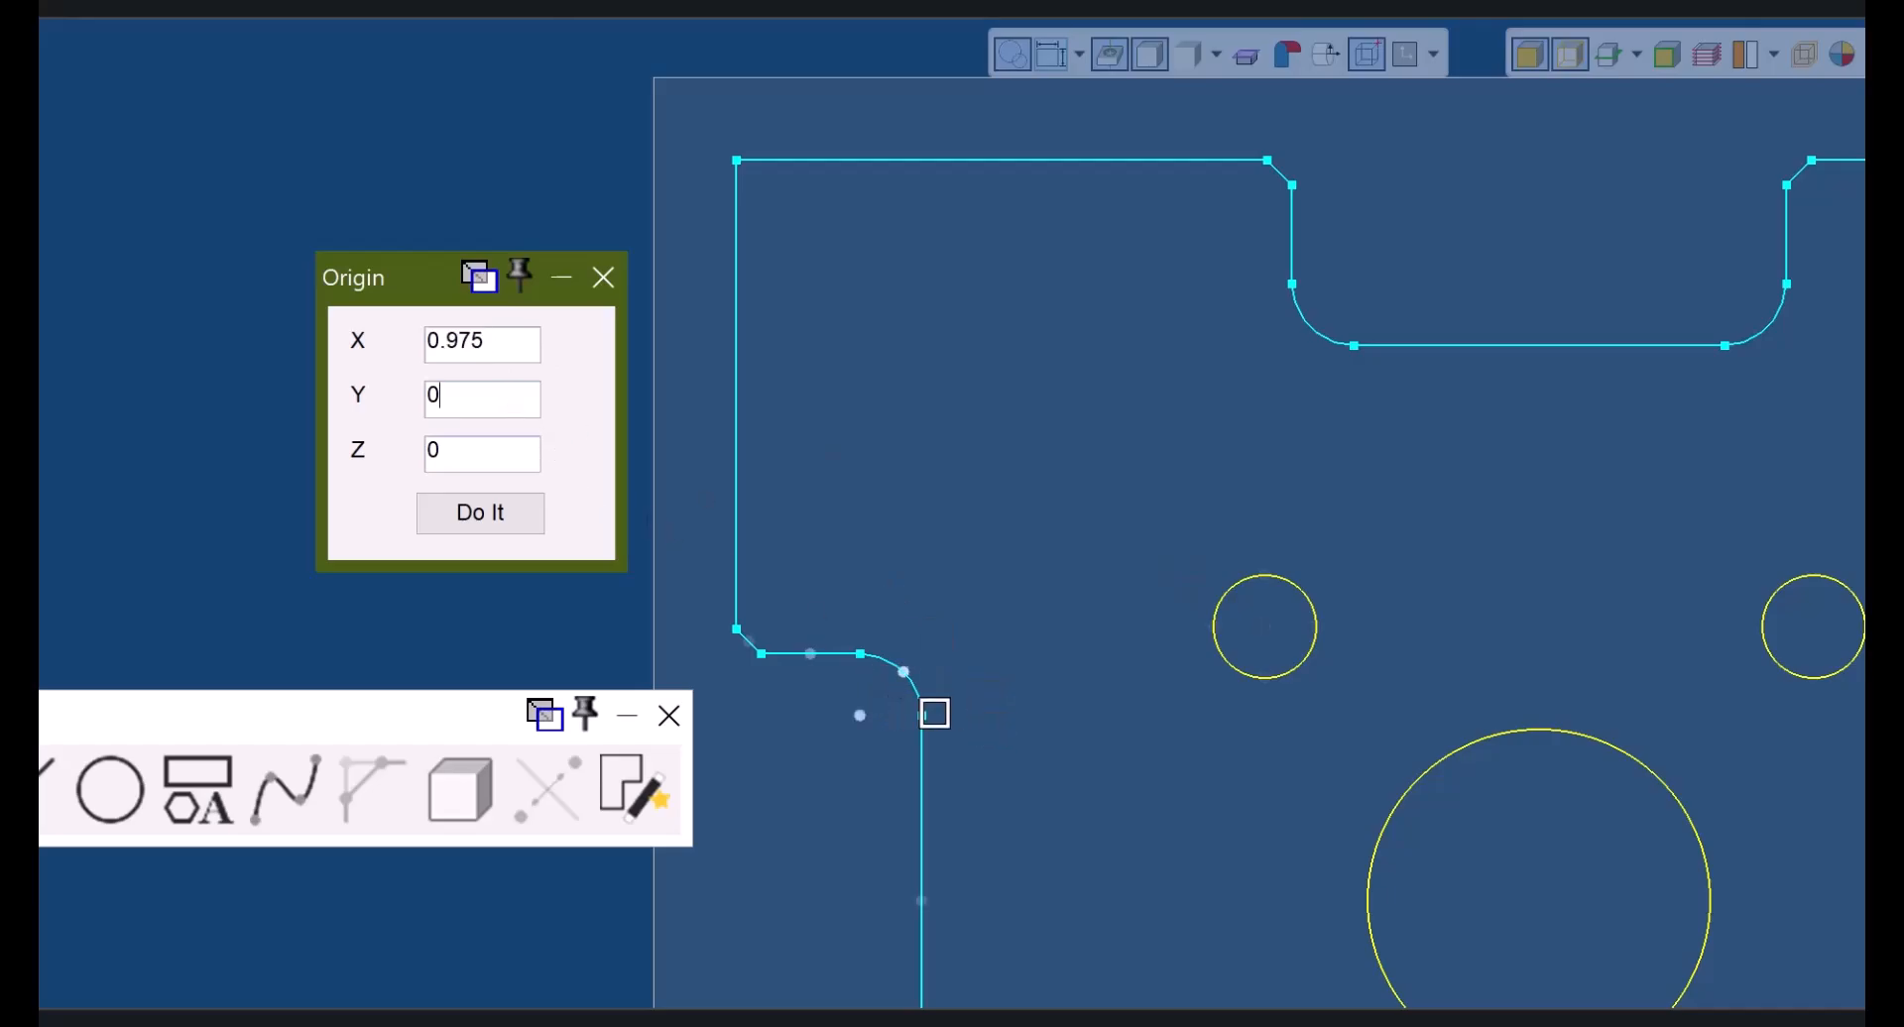
click(929, 720)
click(489, 456)
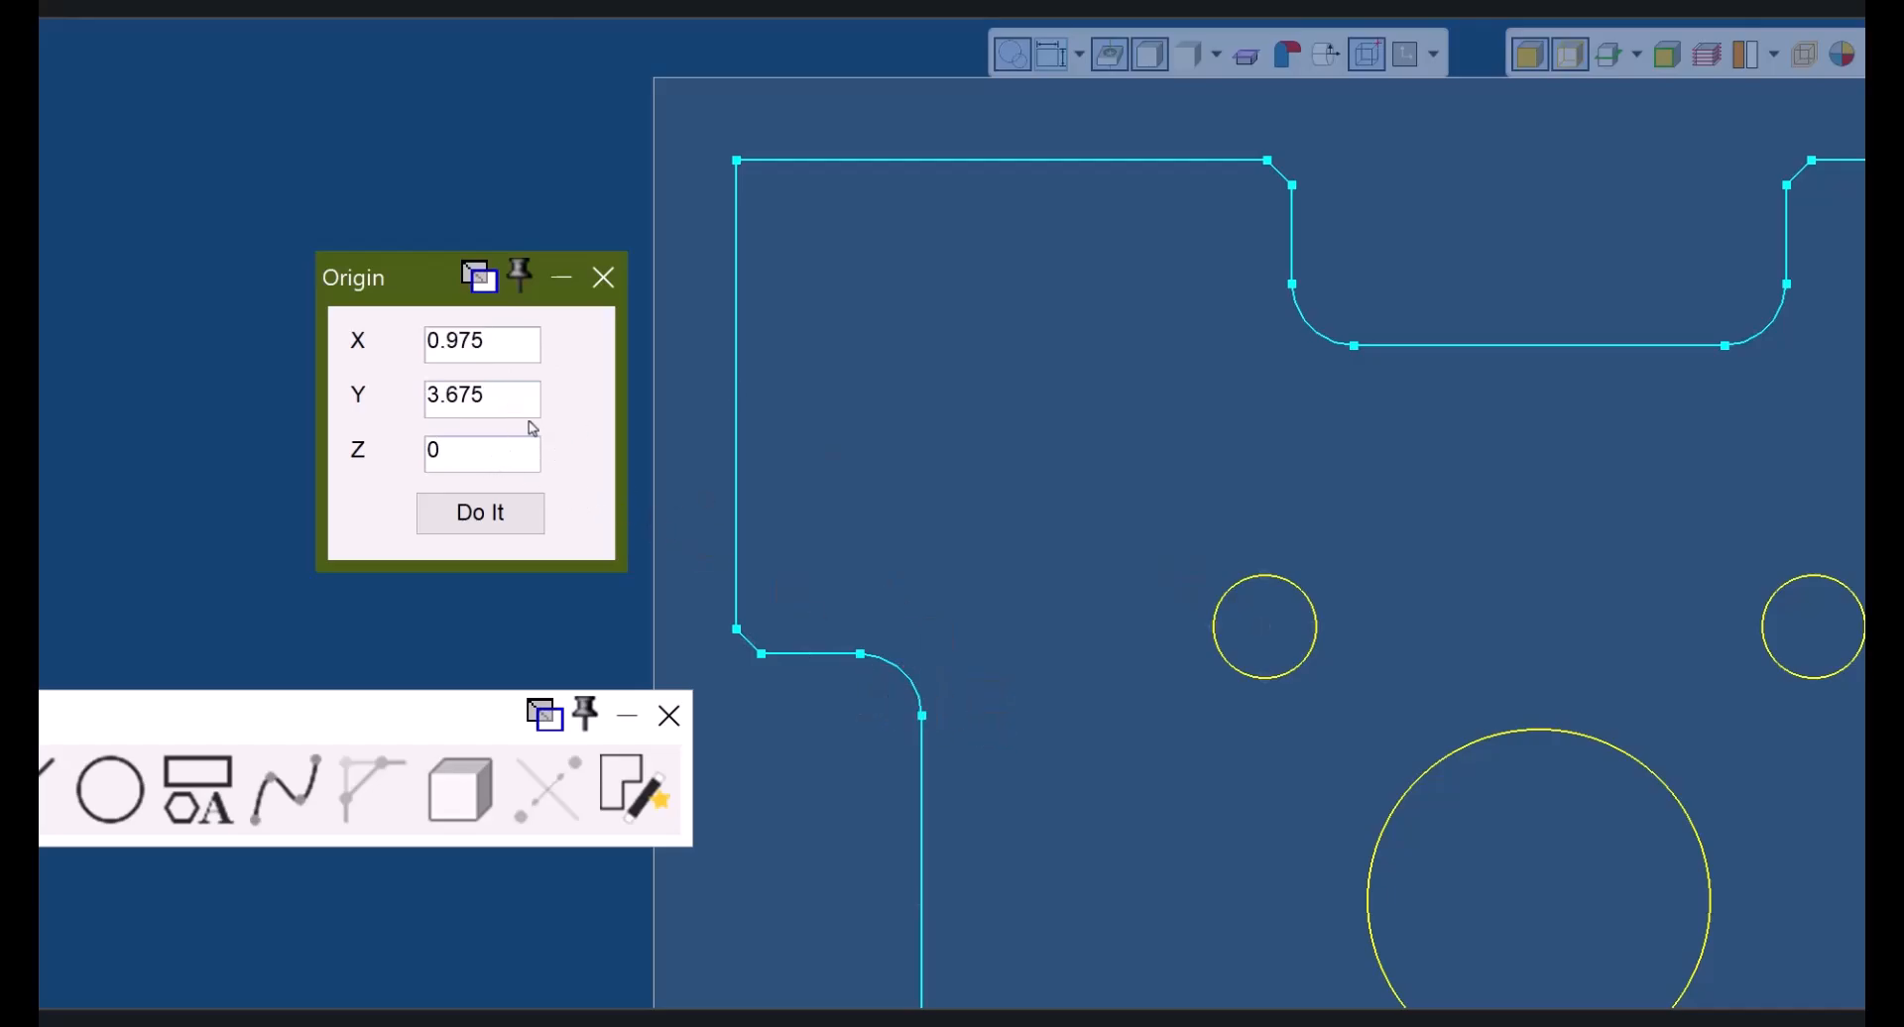
- Bring up the Bolt Circle dialog, set to 6 holes, from the geometry palette
click(333, 712)
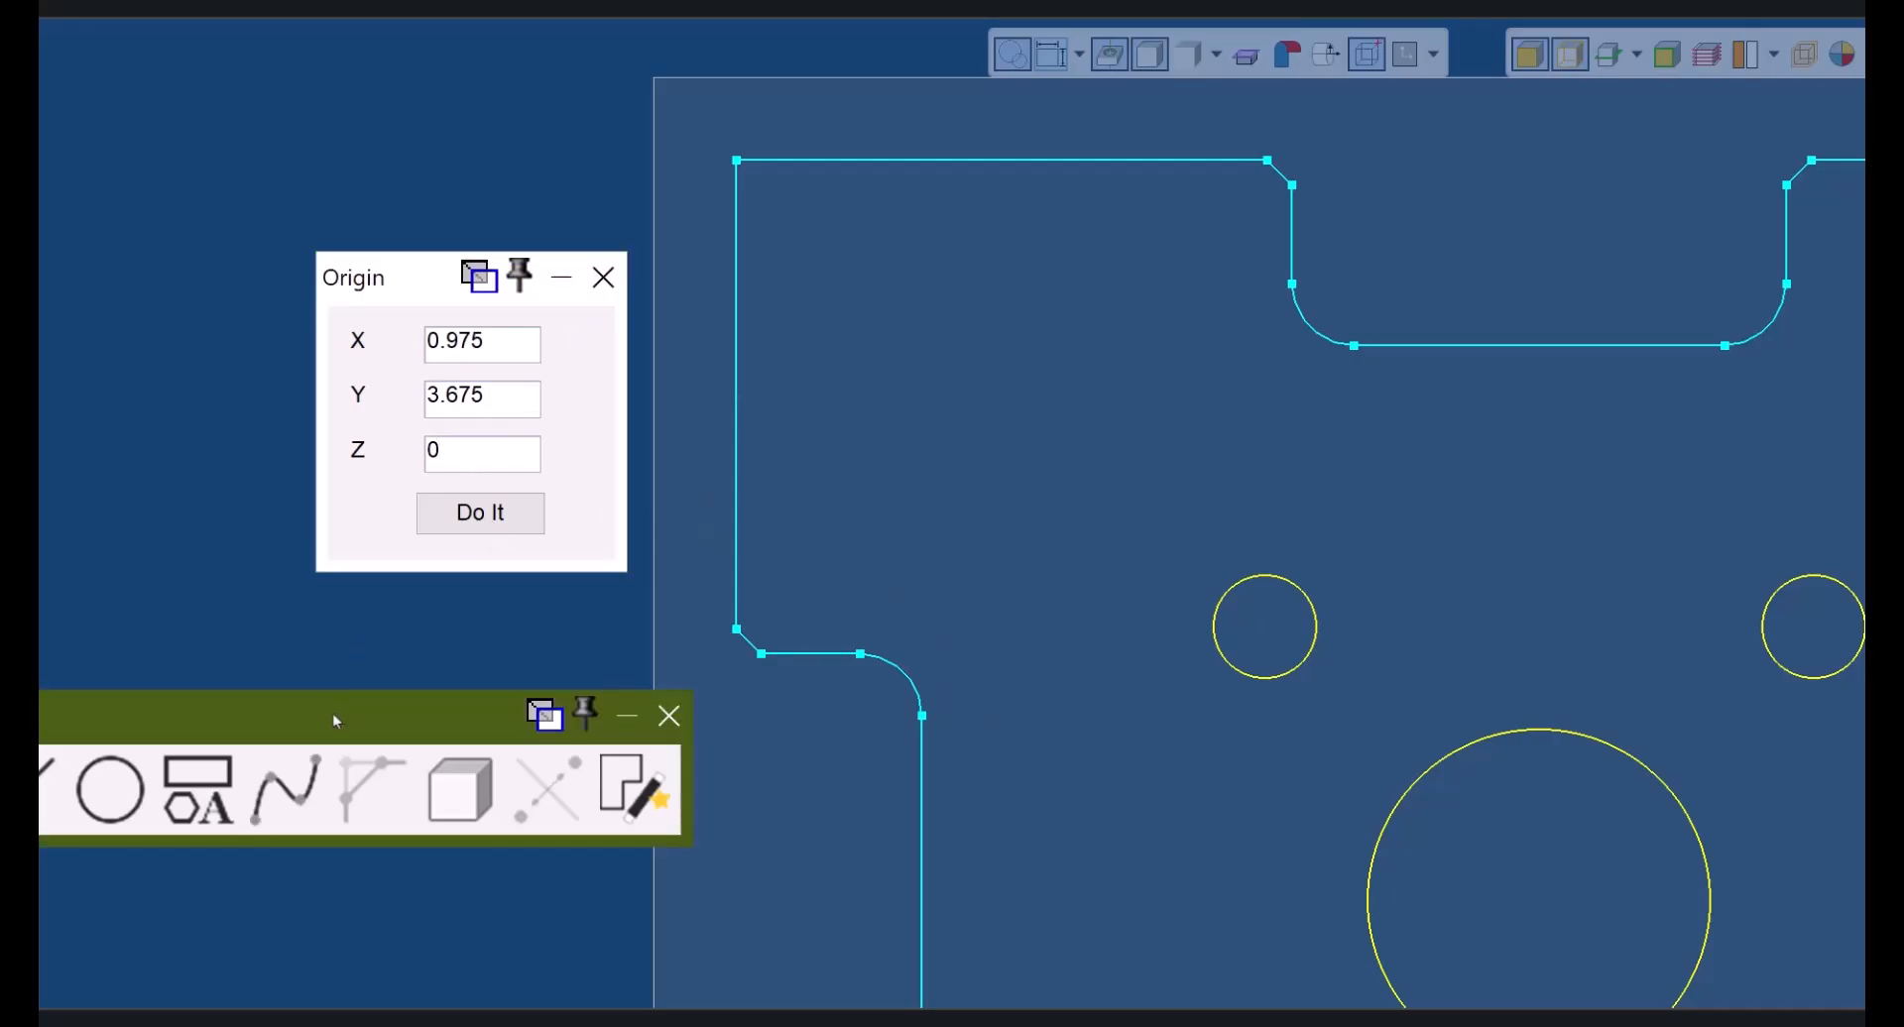
key(1)
key(3)
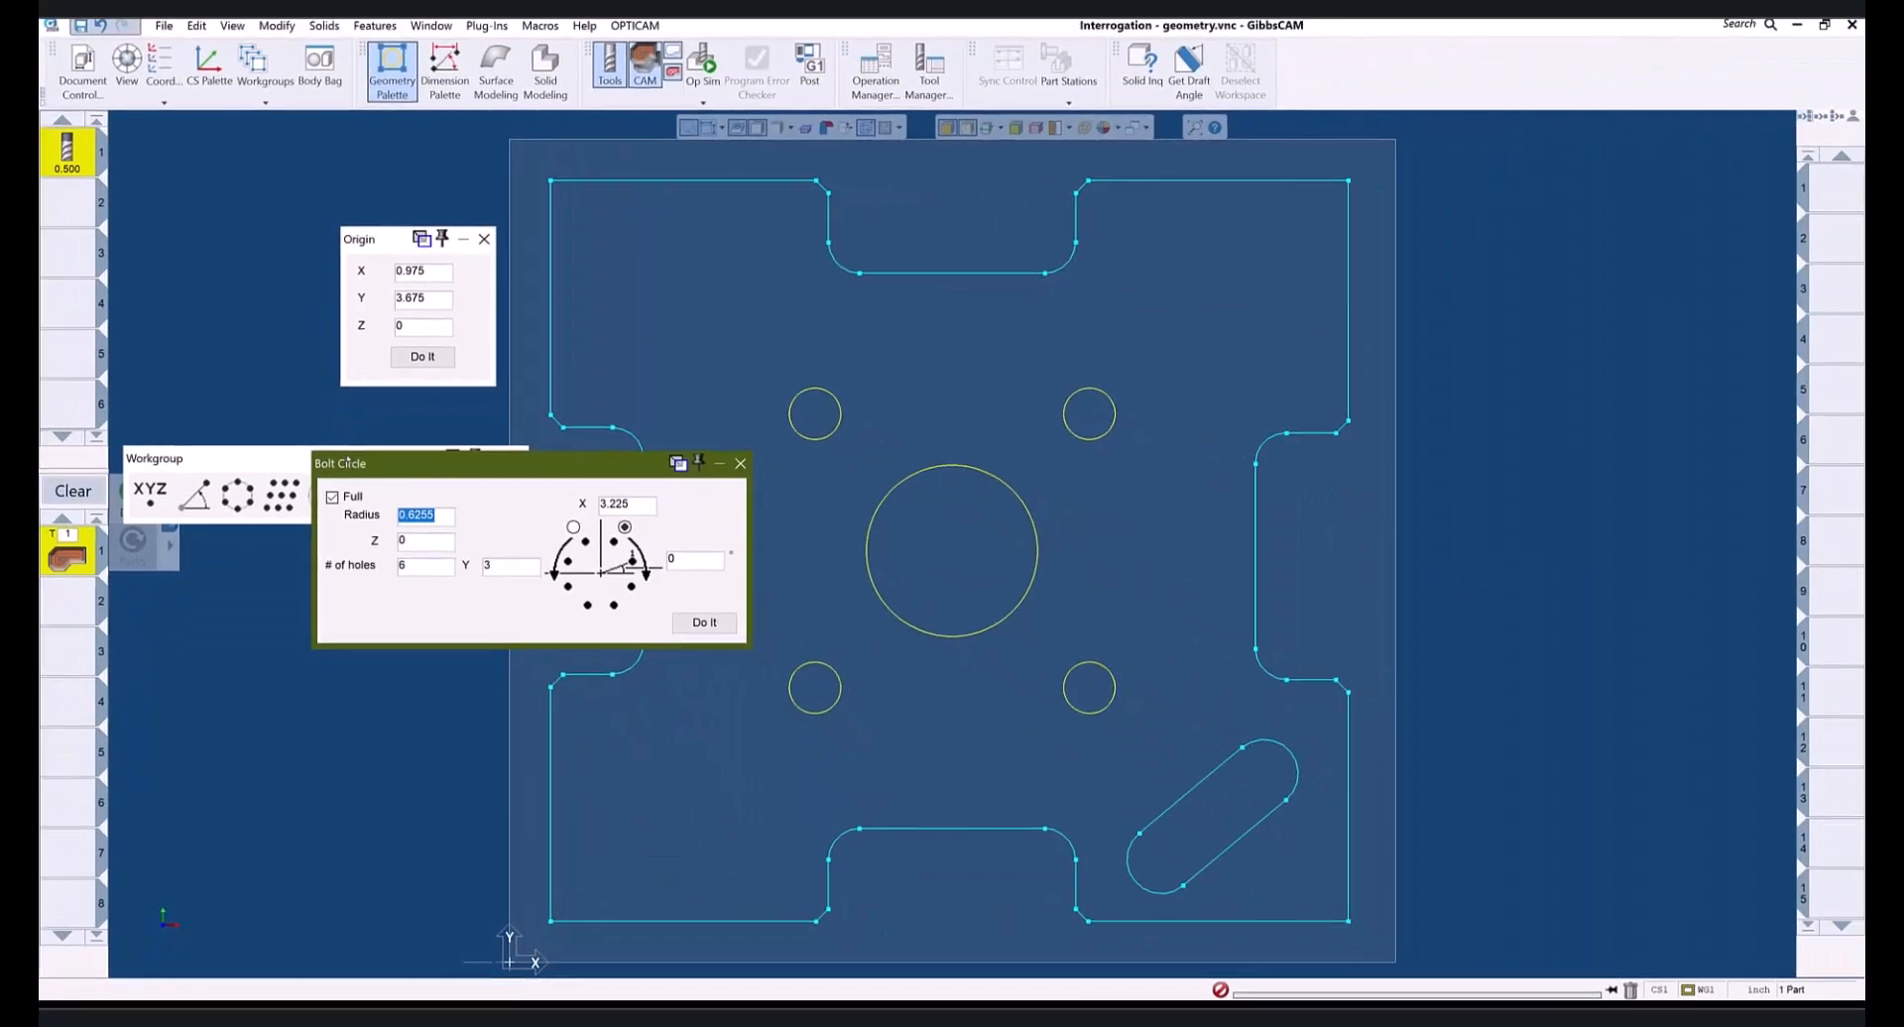
- Set bolt circle centre X 4.225 from the upper-right hole, Y 4, and radius 0.1875 from the upper-left hole
drag(433, 470, 435, 472)
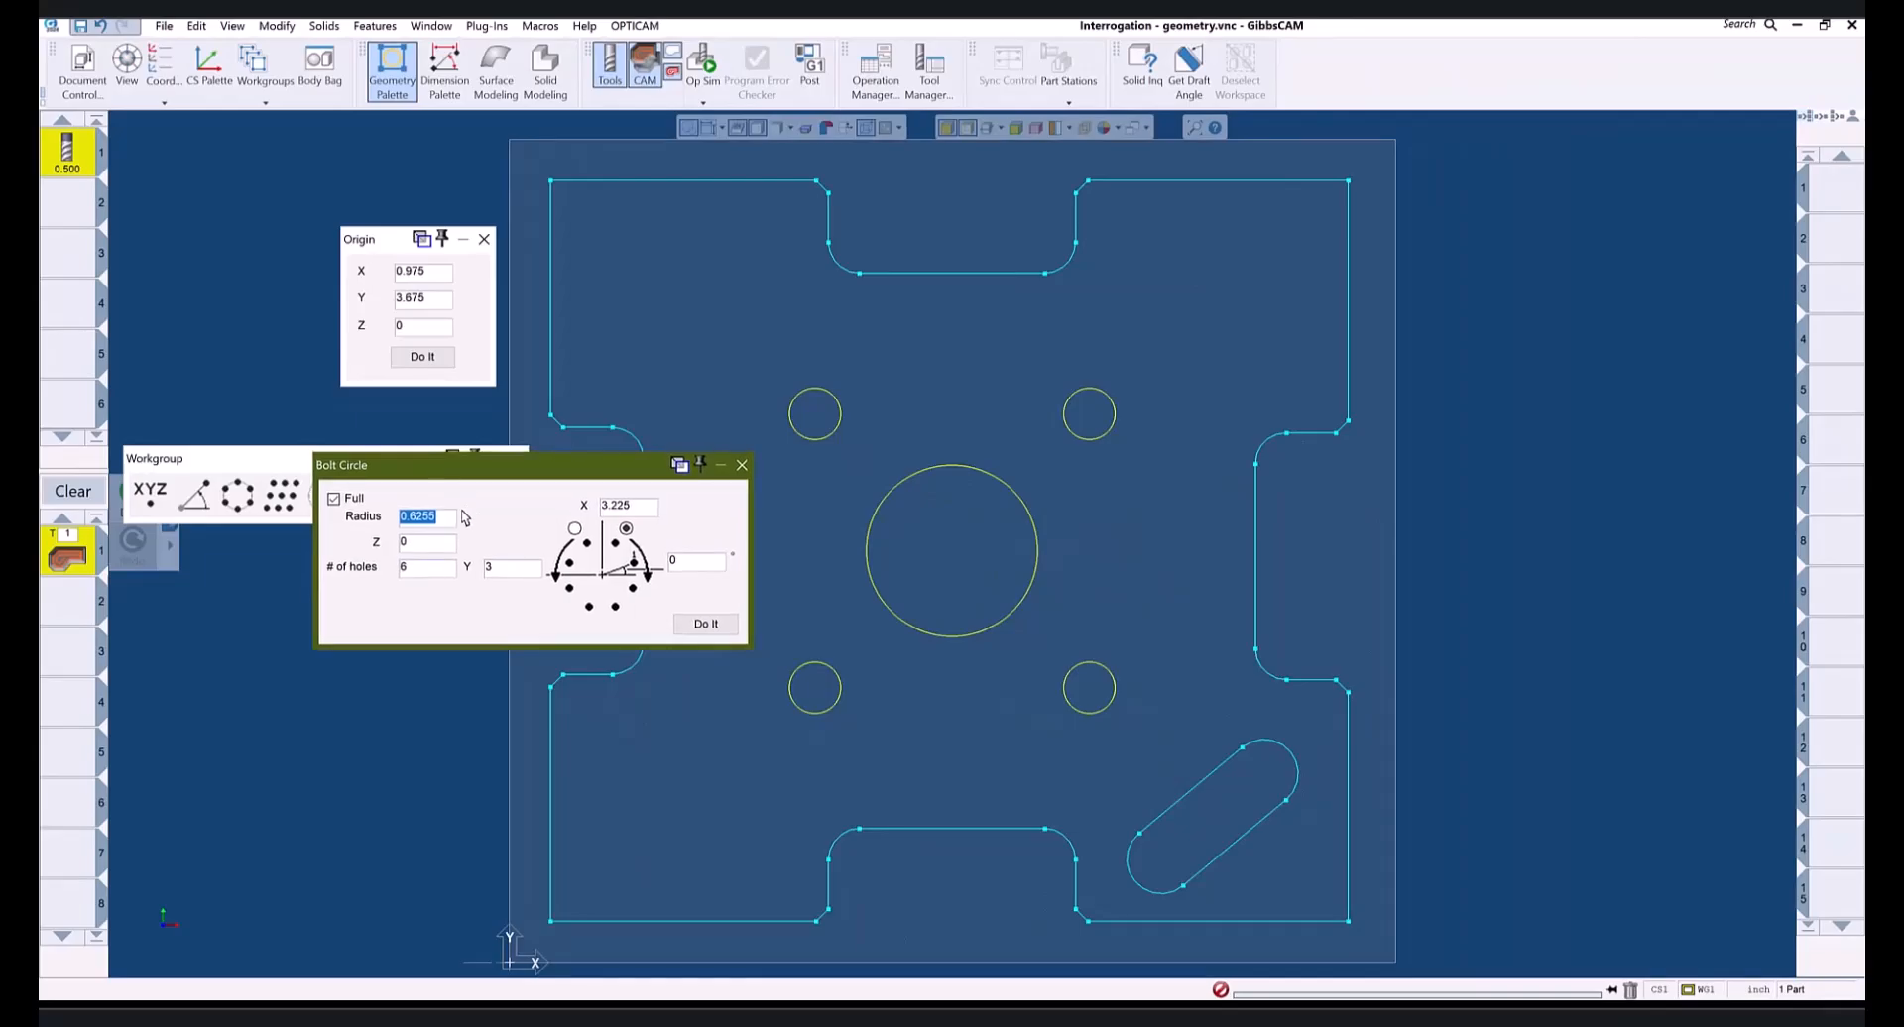
click(636, 506)
text(0)
key(Tab)
click(1069, 396)
click(503, 569)
text(4)
drag(449, 517, 397, 517)
click(795, 400)
- Close Bolt Circle and change Milling Tool #1's diameter from 0.5 to 0.375
click(741, 467)
double_click(66, 166)
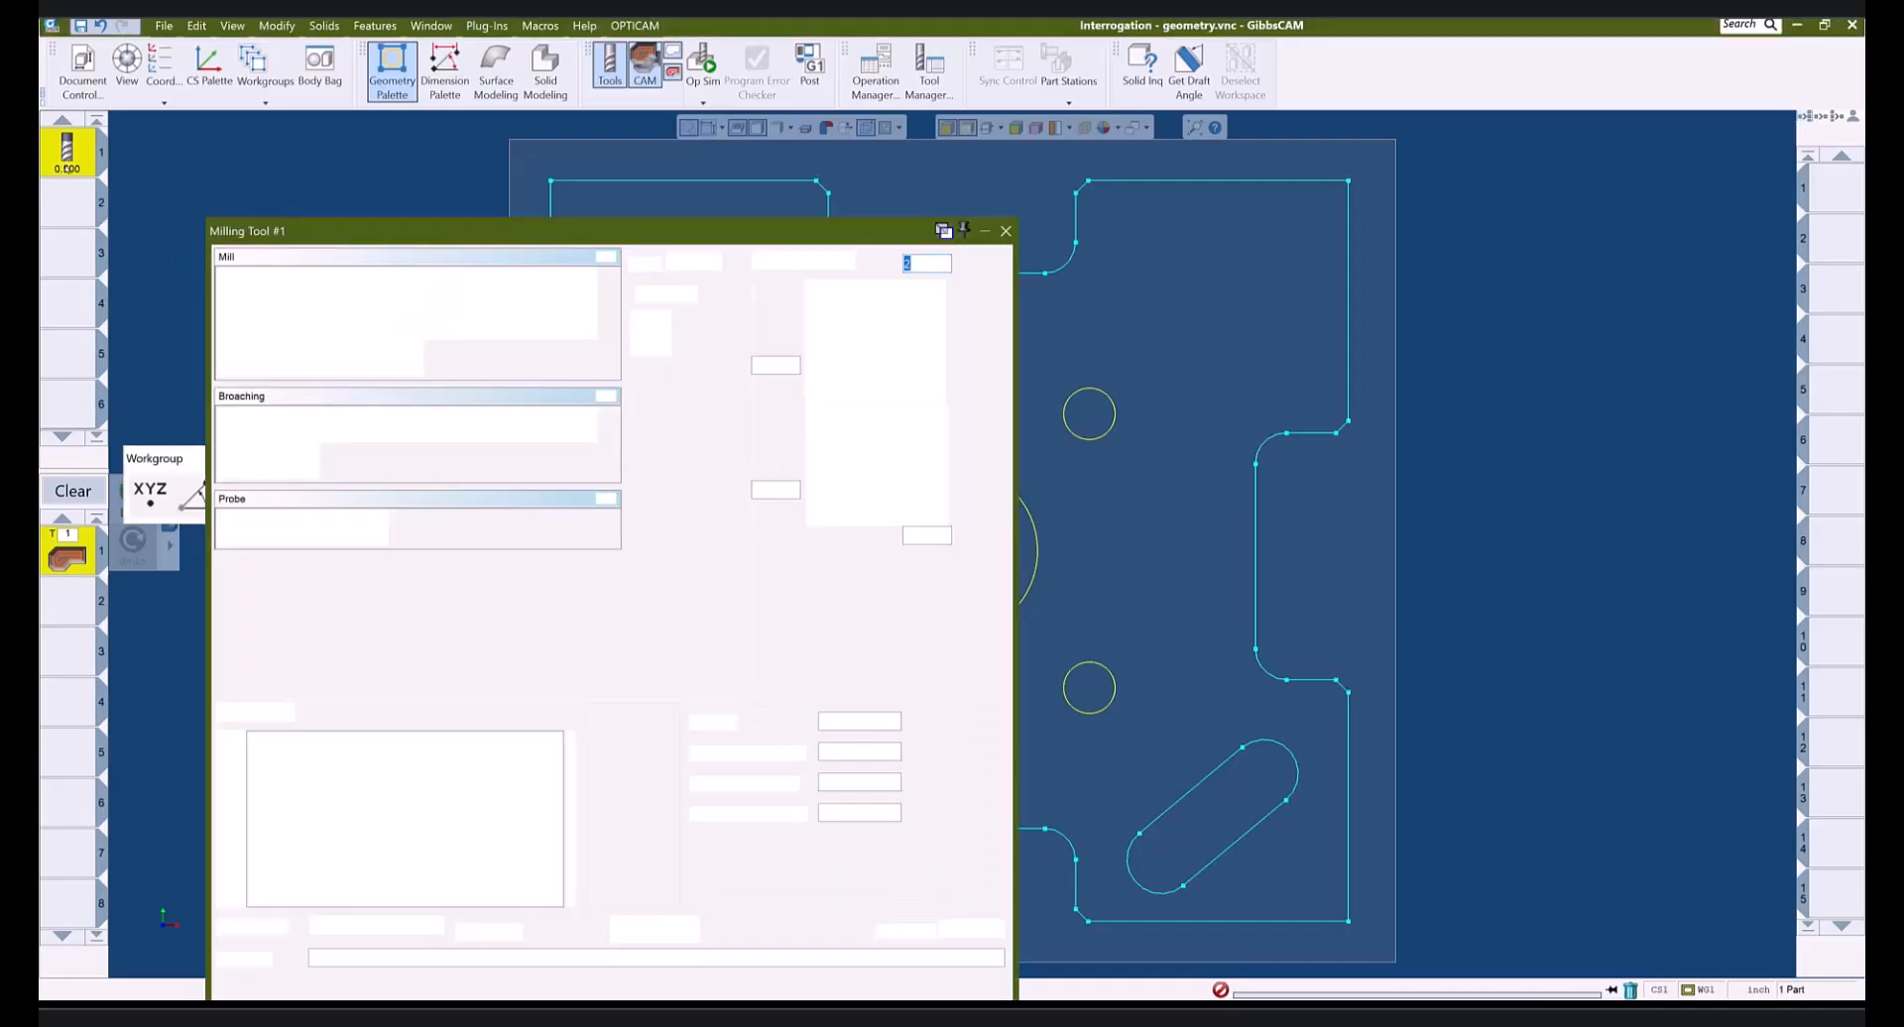
drag(778, 366, 730, 364)
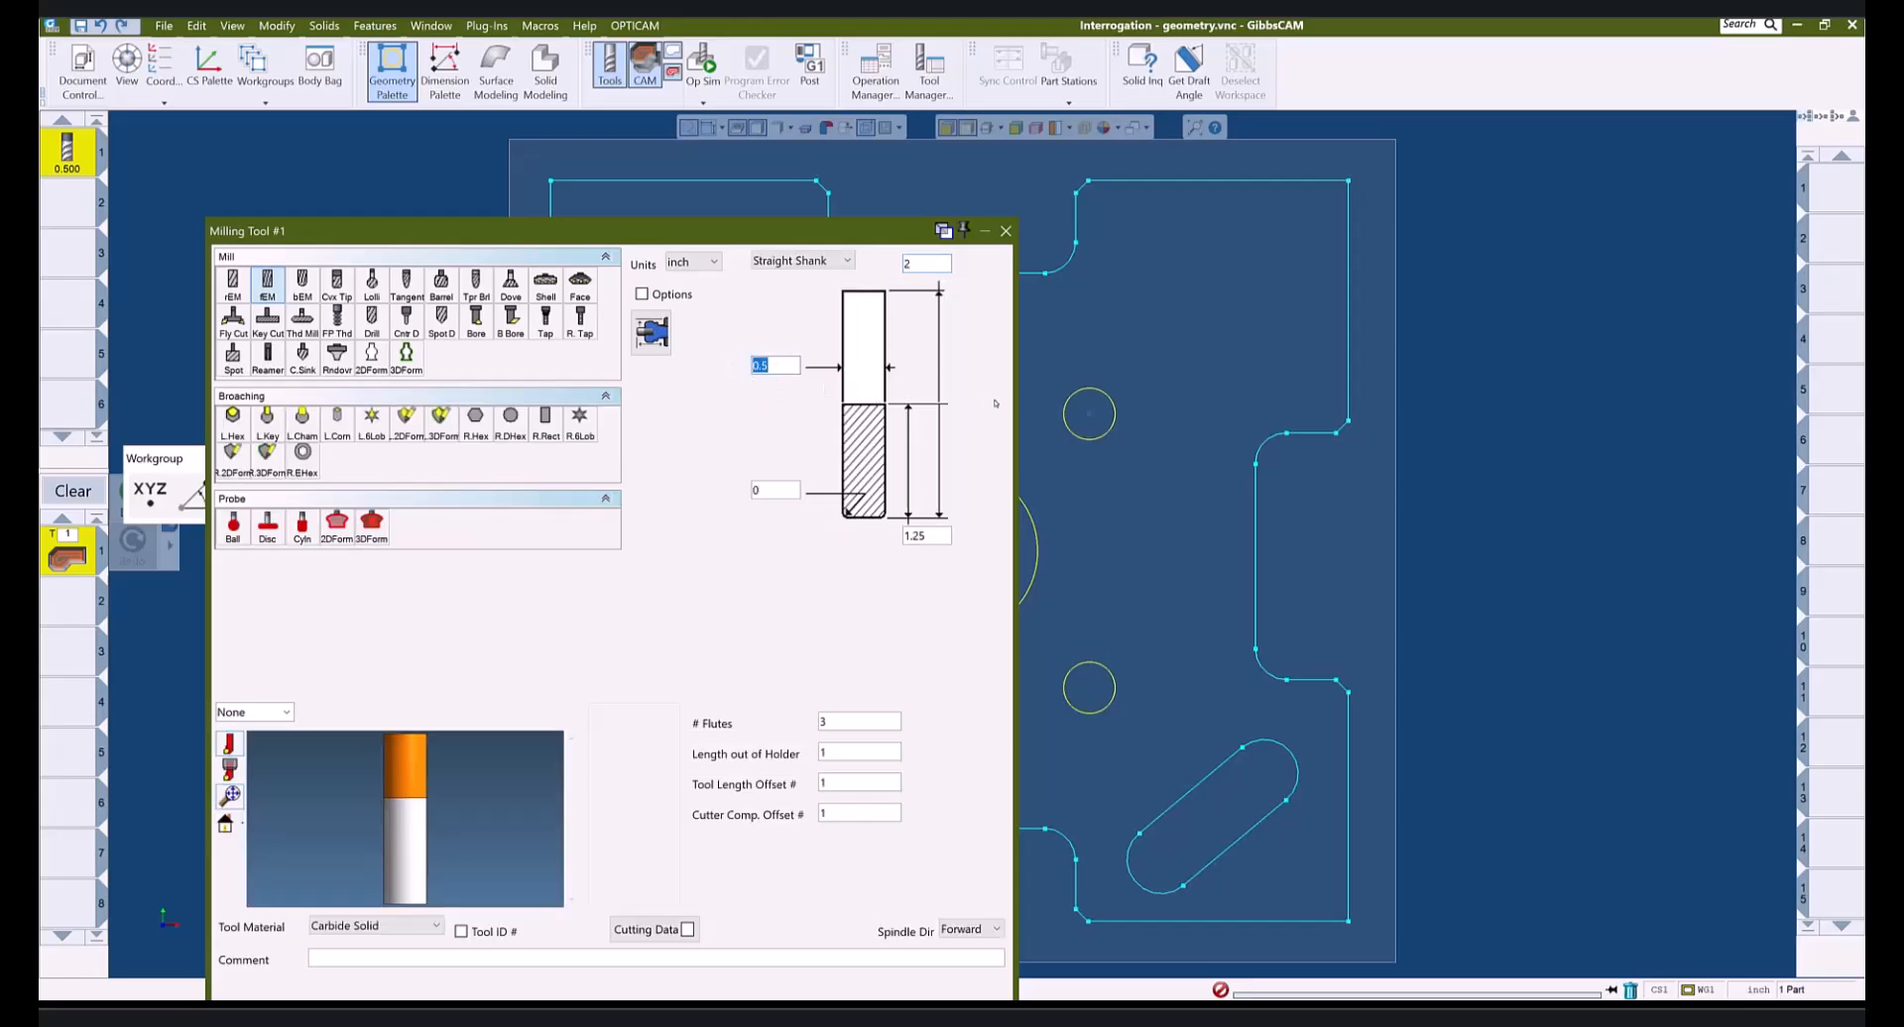
text(0.375)
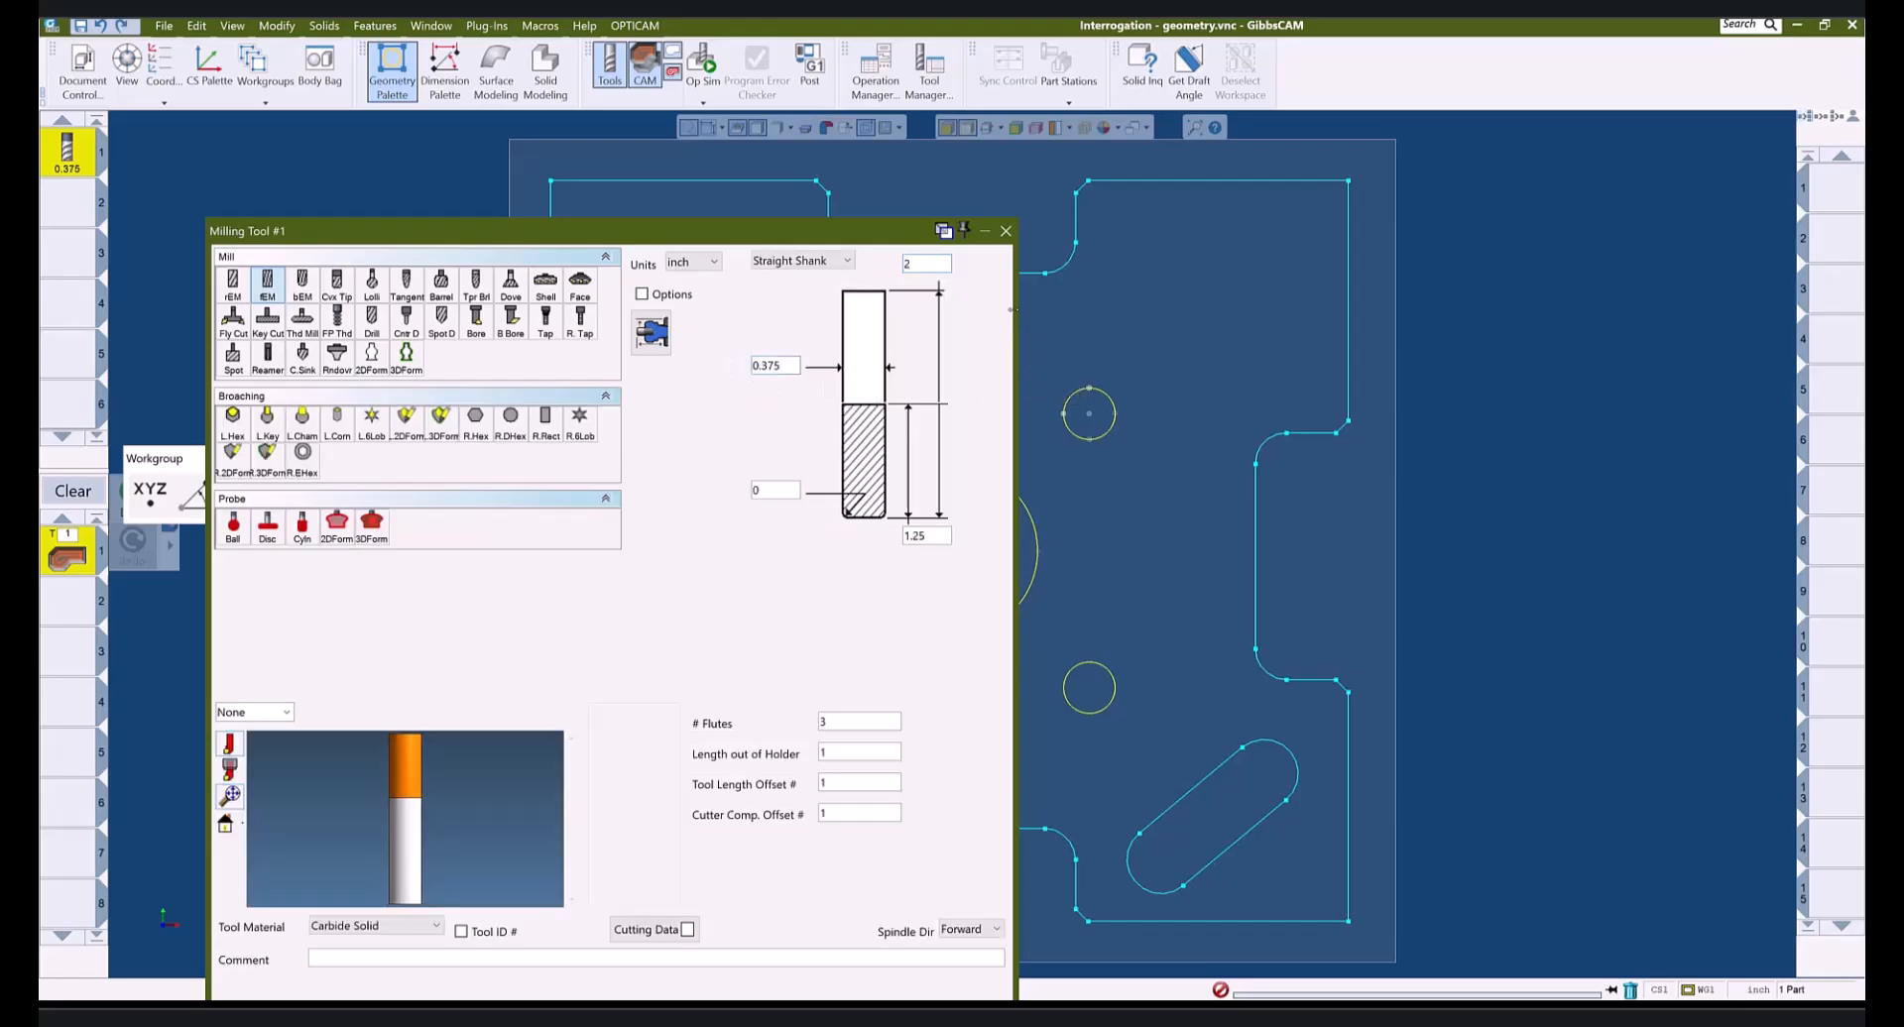
click(1005, 232)
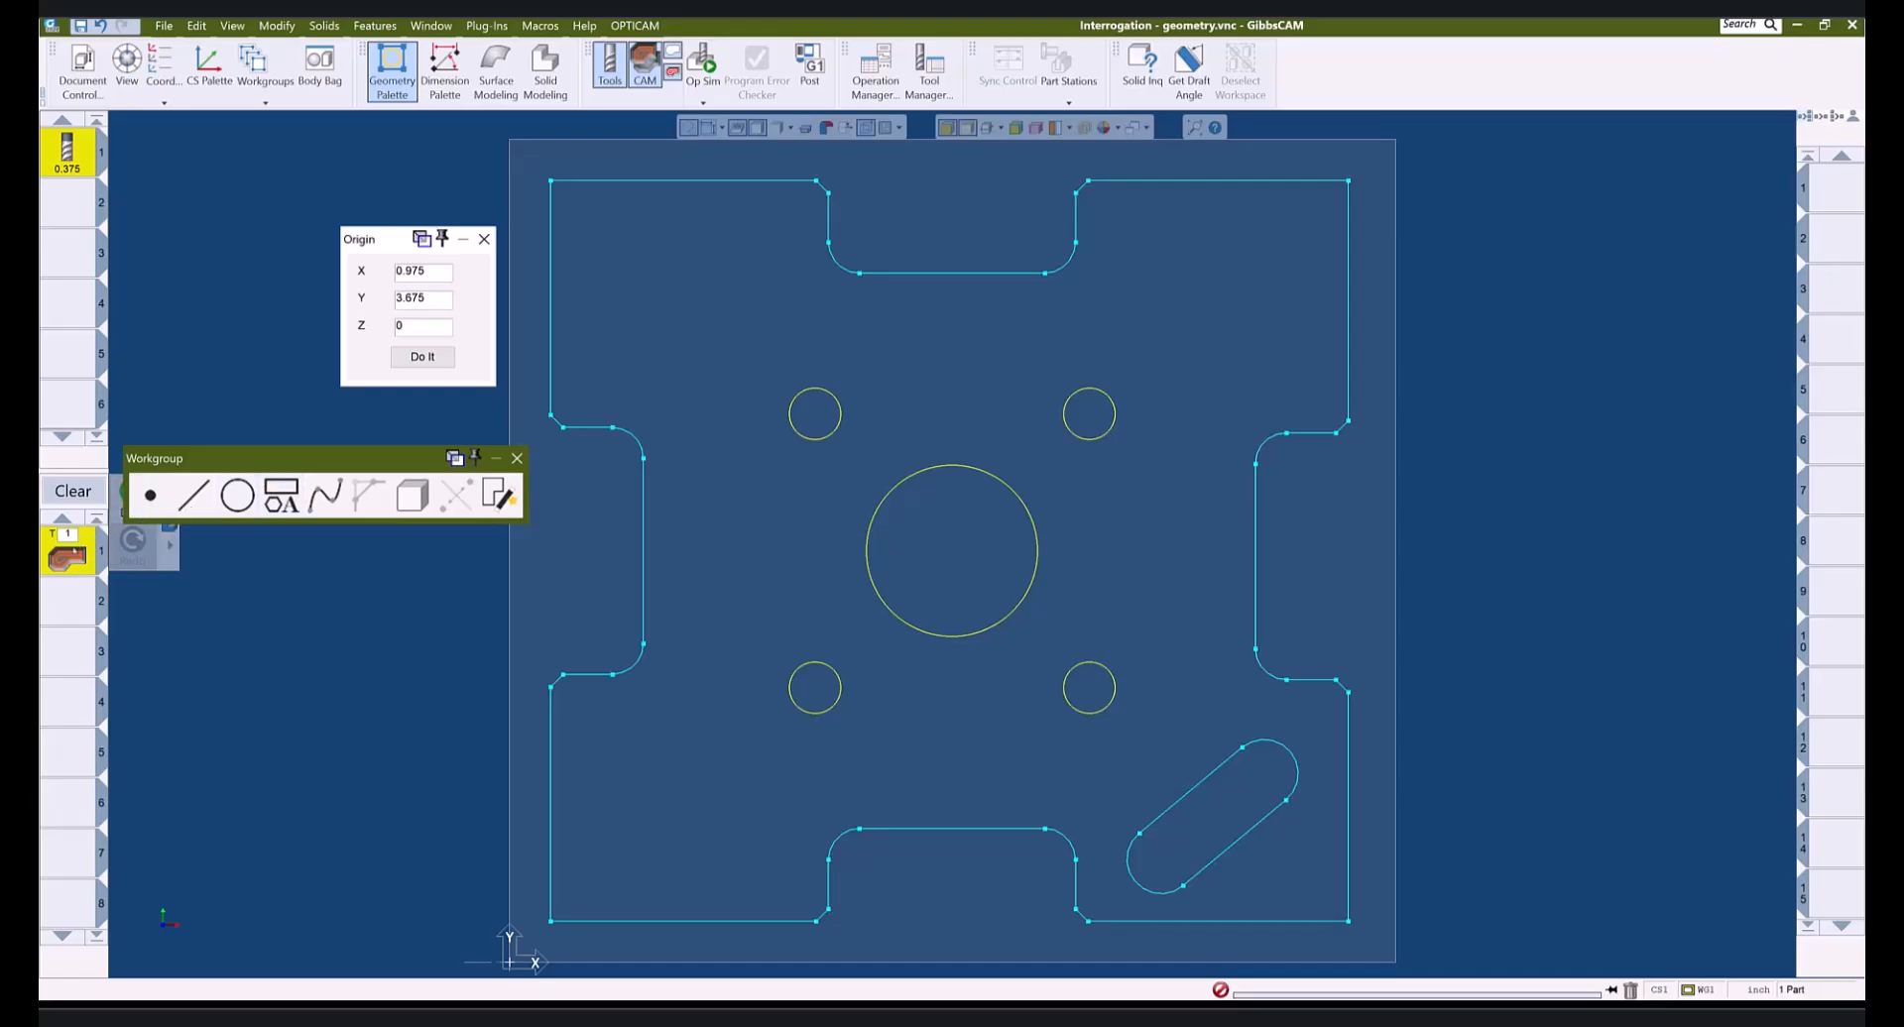
- Set the Process #1 roughing cut angle to 39.80557 from the angled slot edge
double_click(67, 555)
drag(1473, 590, 1436, 590)
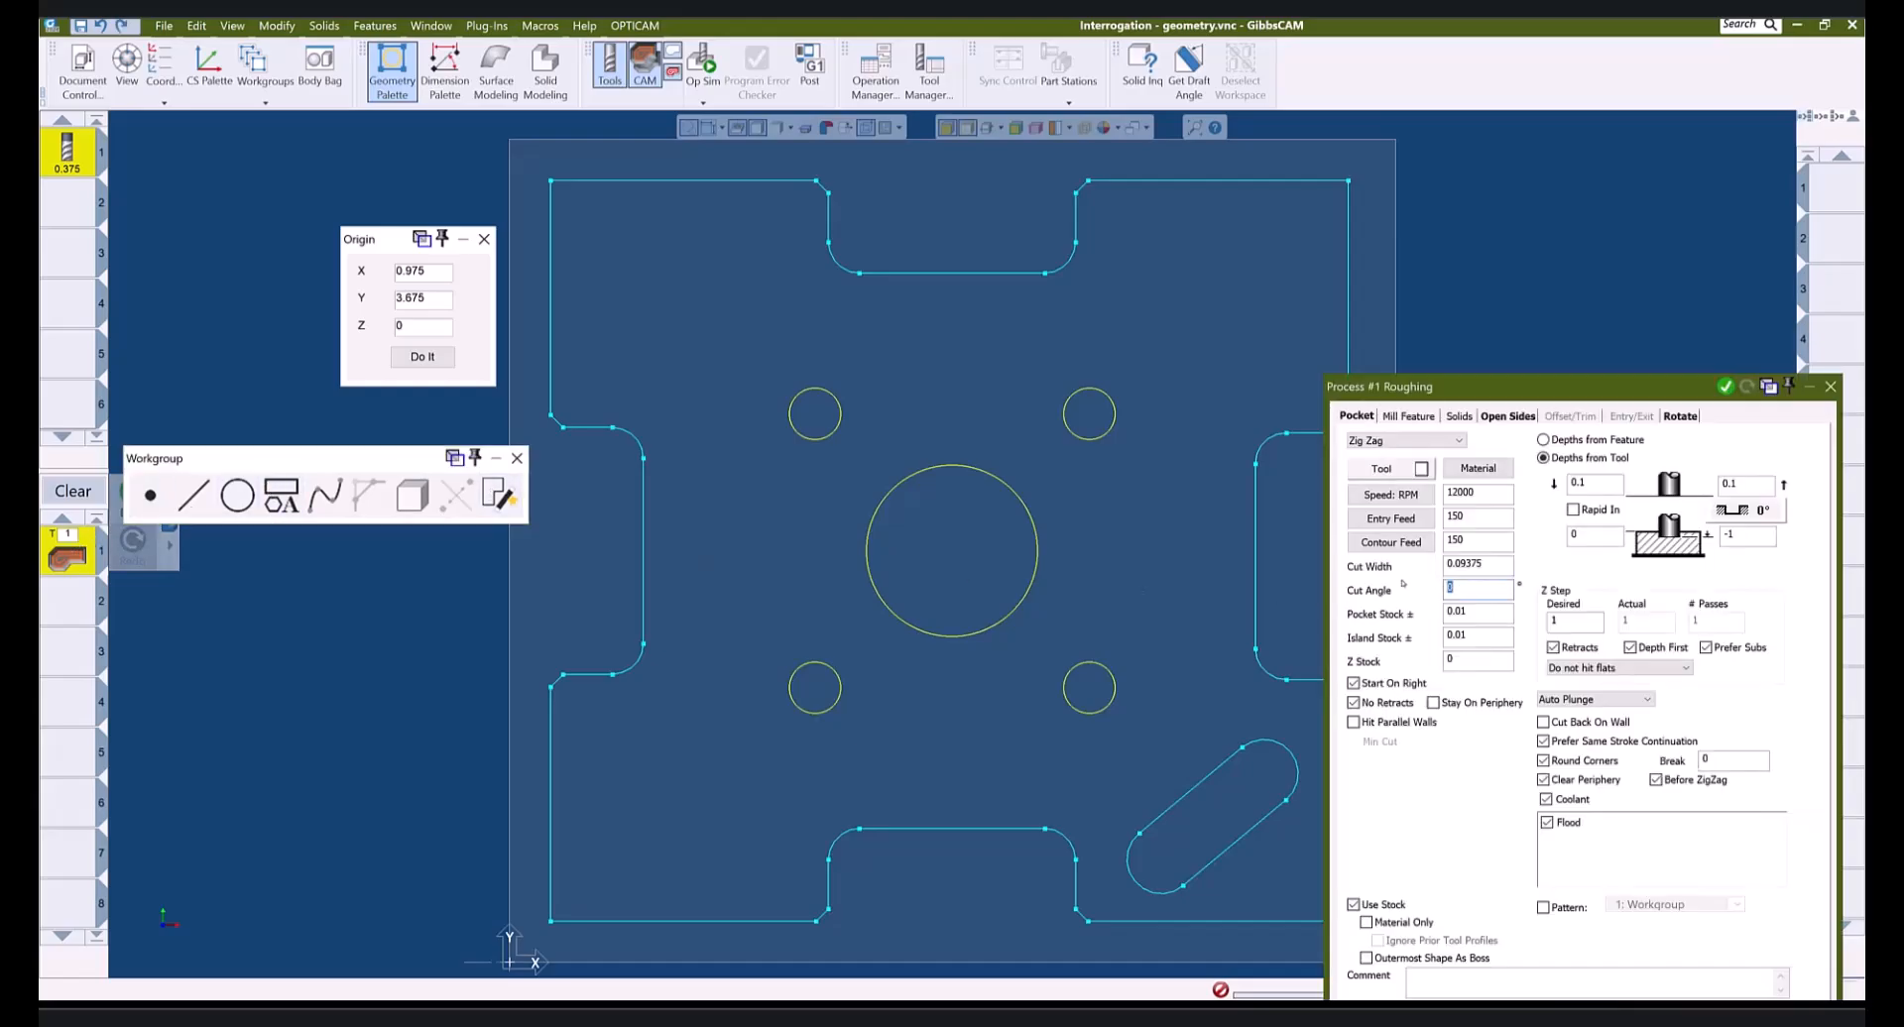
click(1259, 829)
click(1830, 386)
- Hide the Geometry Palette, Tools list and CAM process panels
click(391, 71)
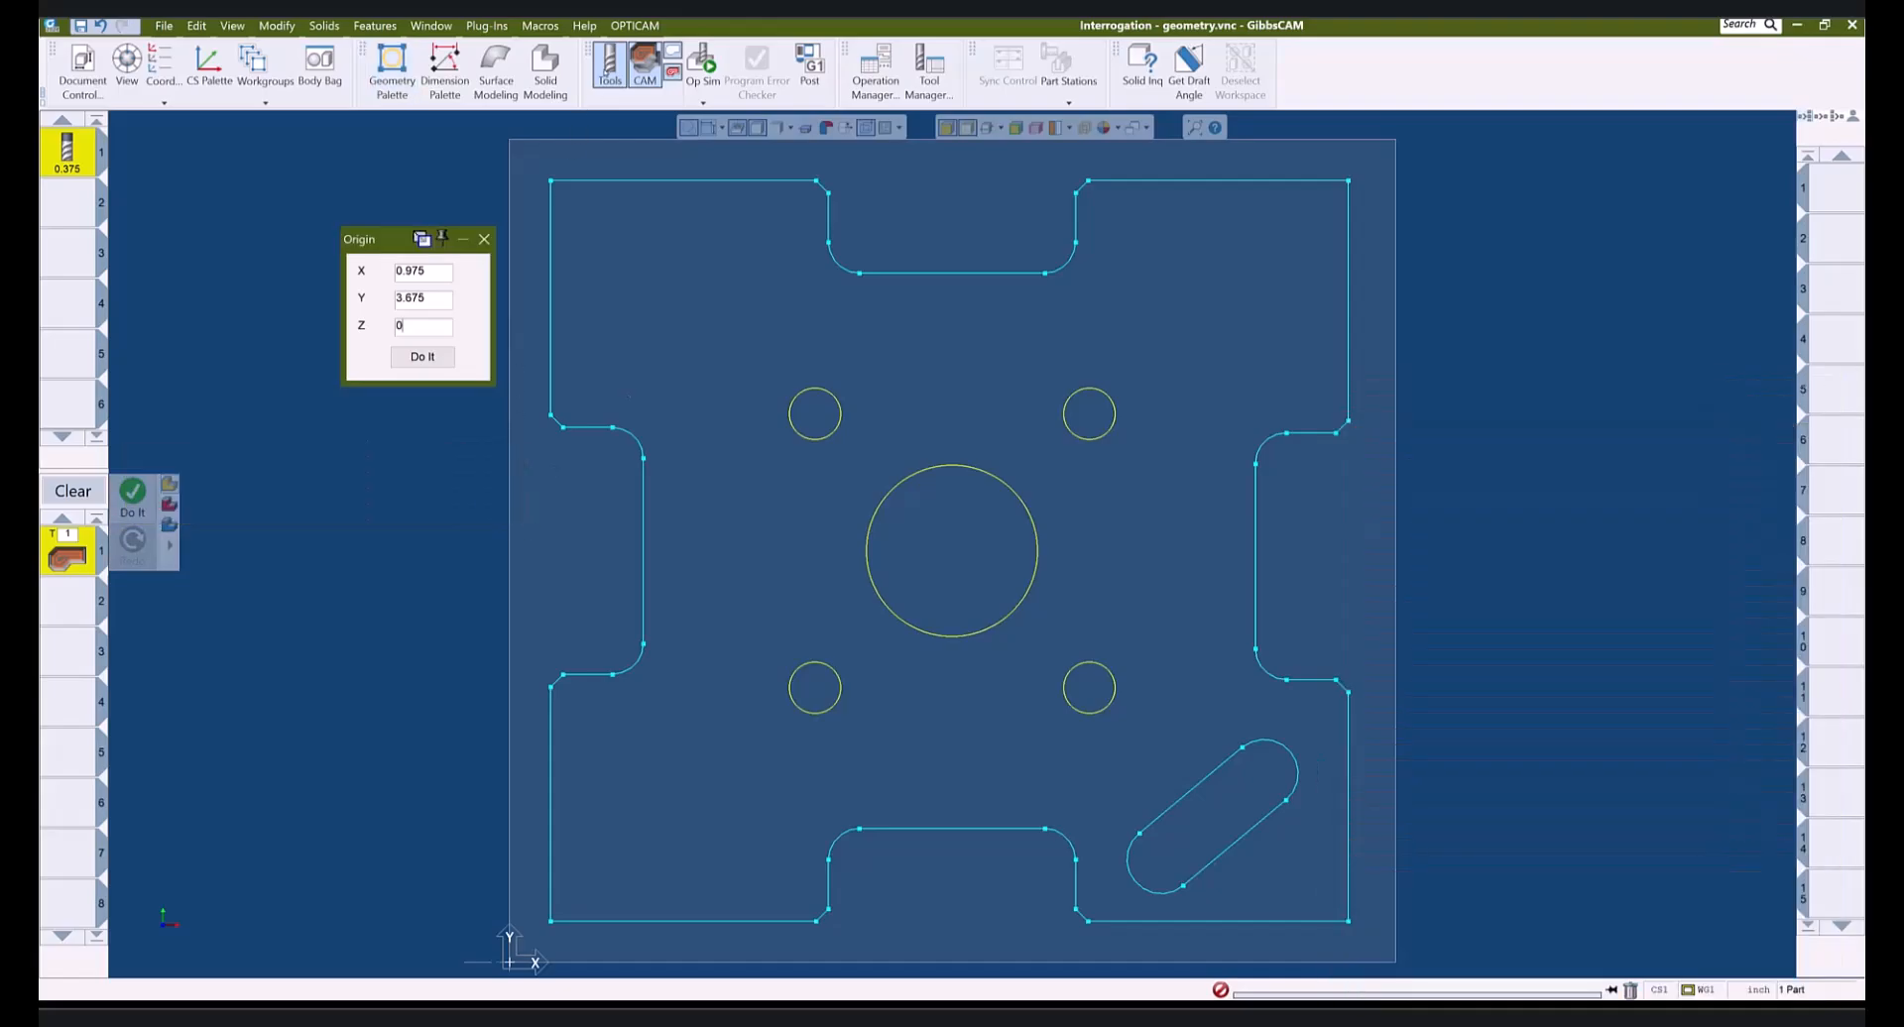
click(610, 66)
click(644, 66)
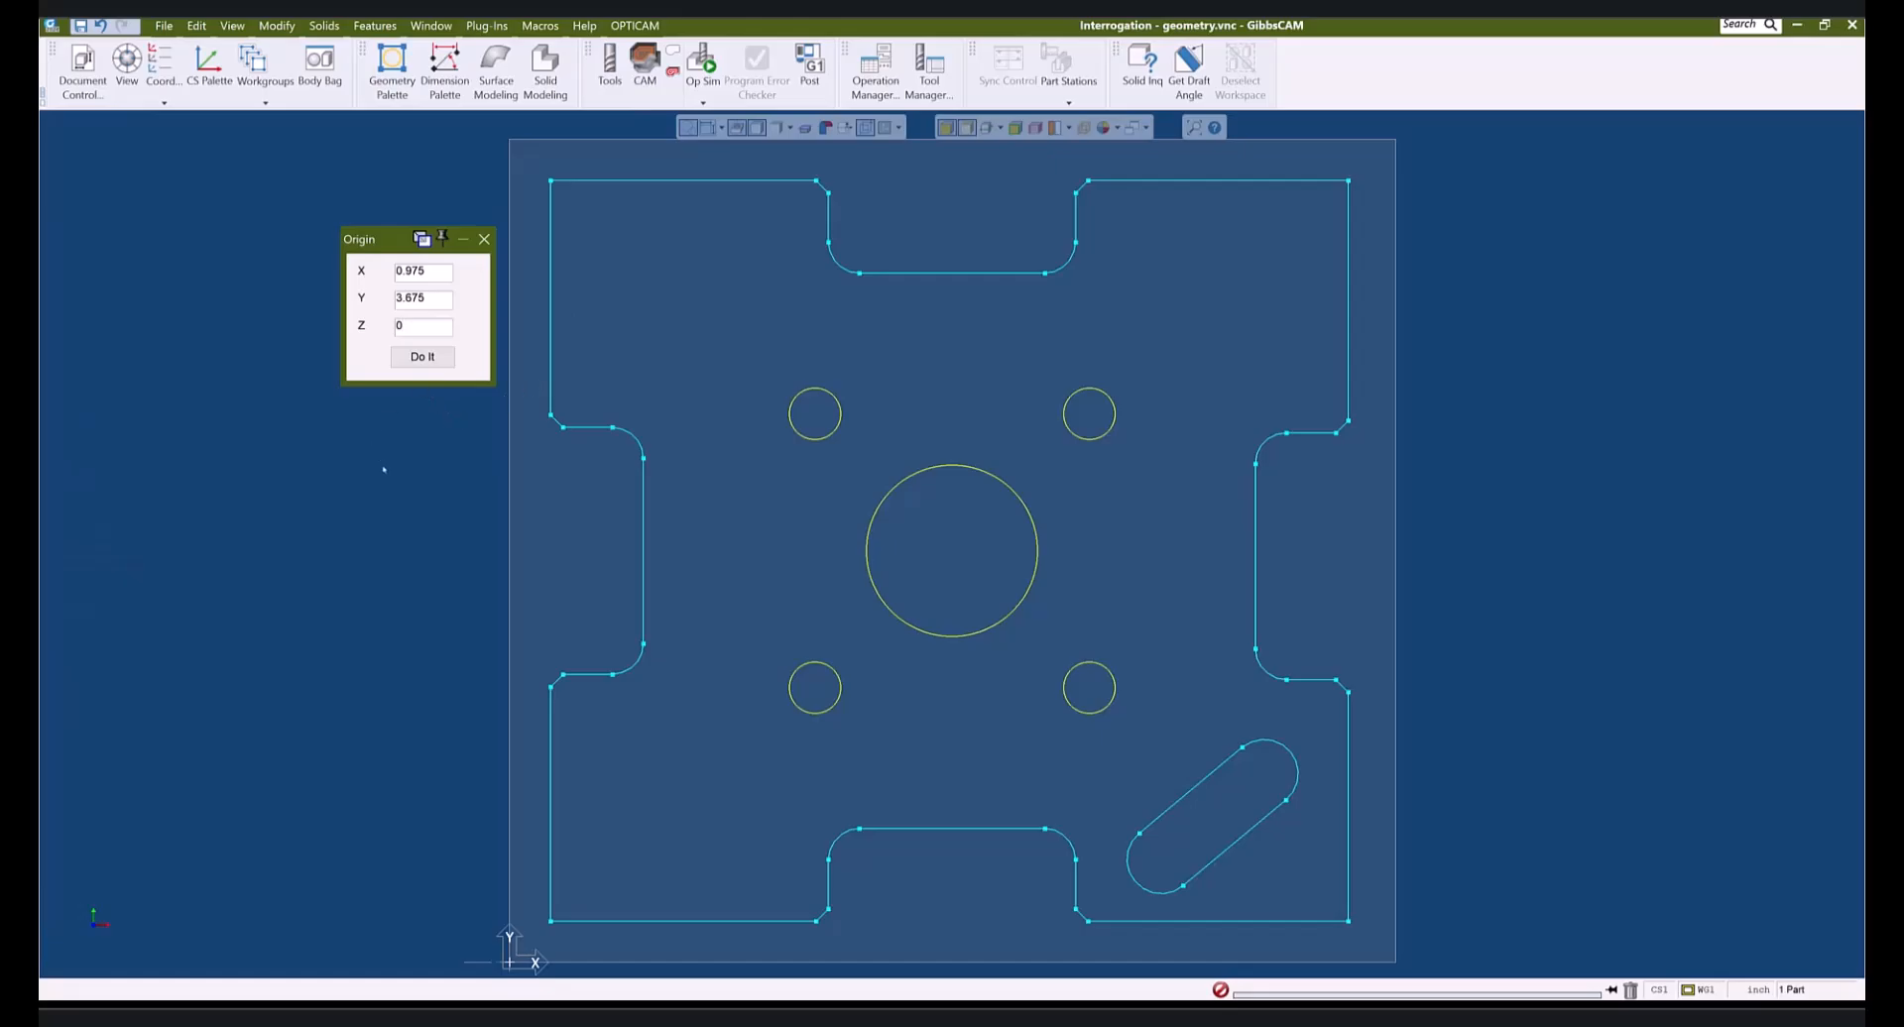
- Enter 0 for origin X and Y, then zoom out to see the whole outline
drag(431, 272, 364, 258)
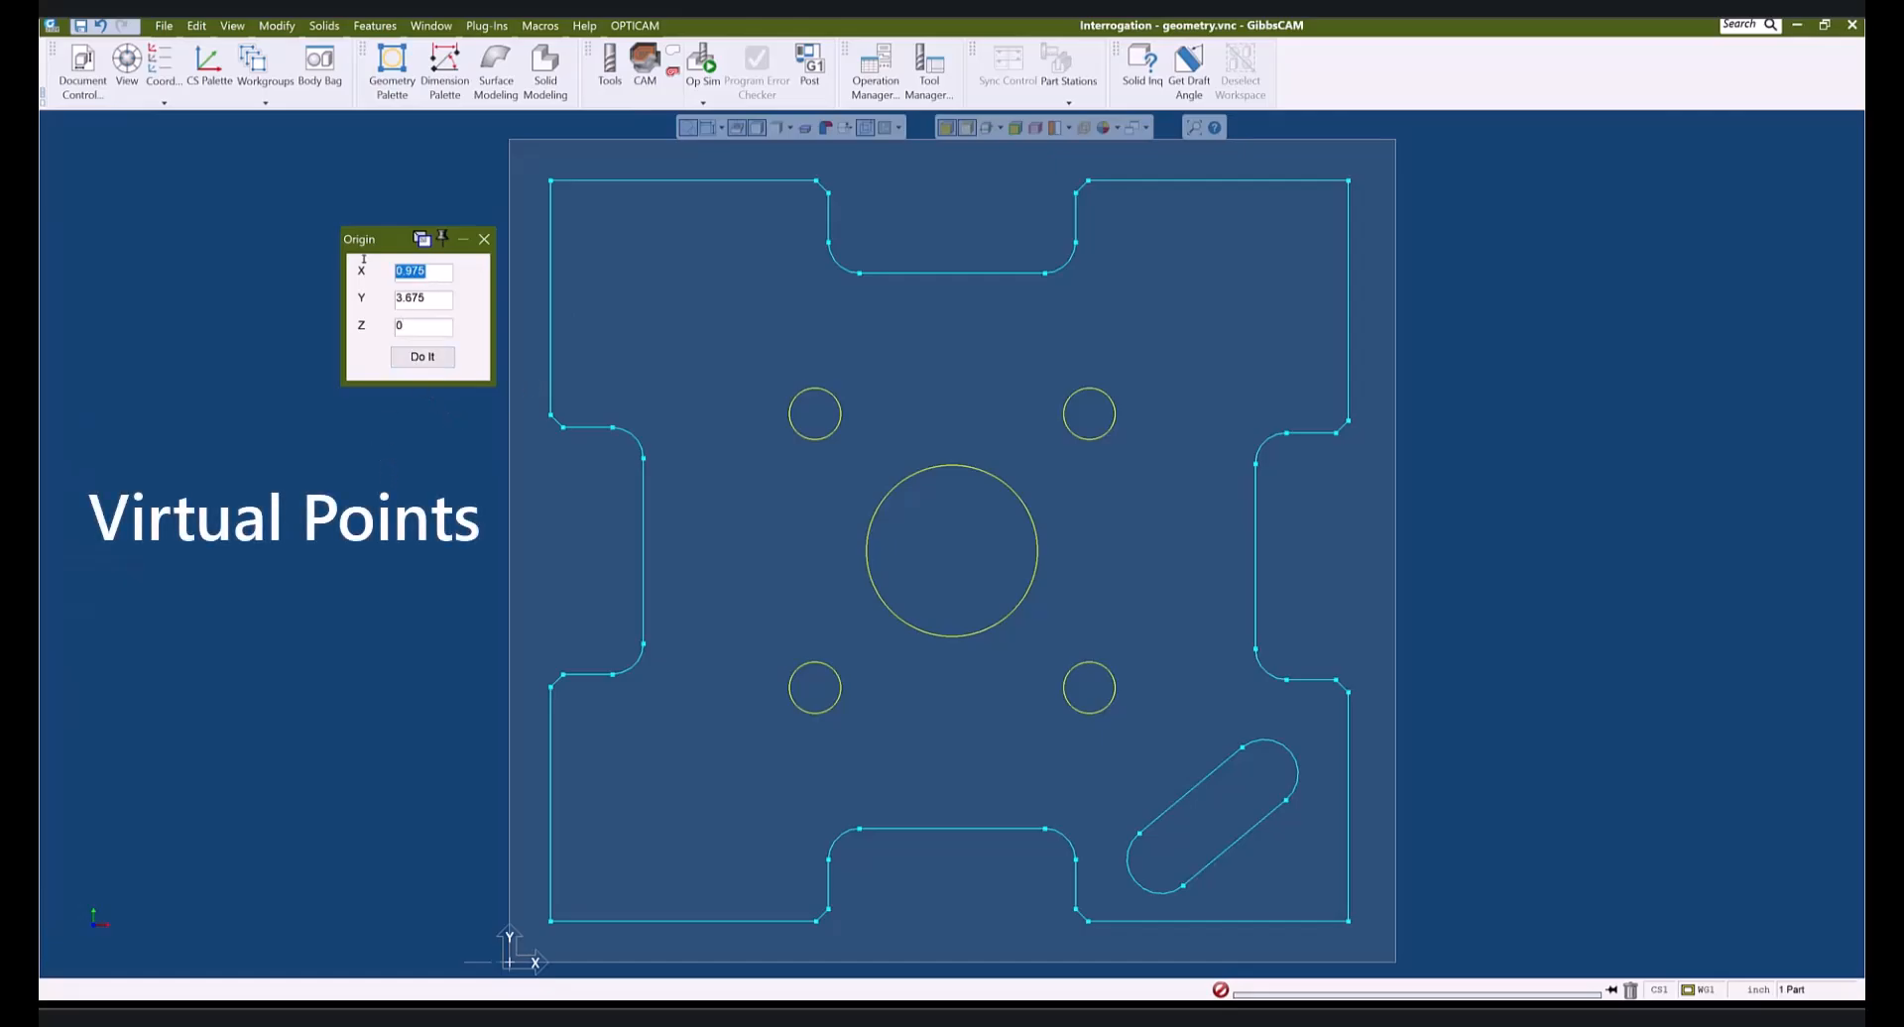
text(0)
key(Tab)
text(0)
key(Tab)
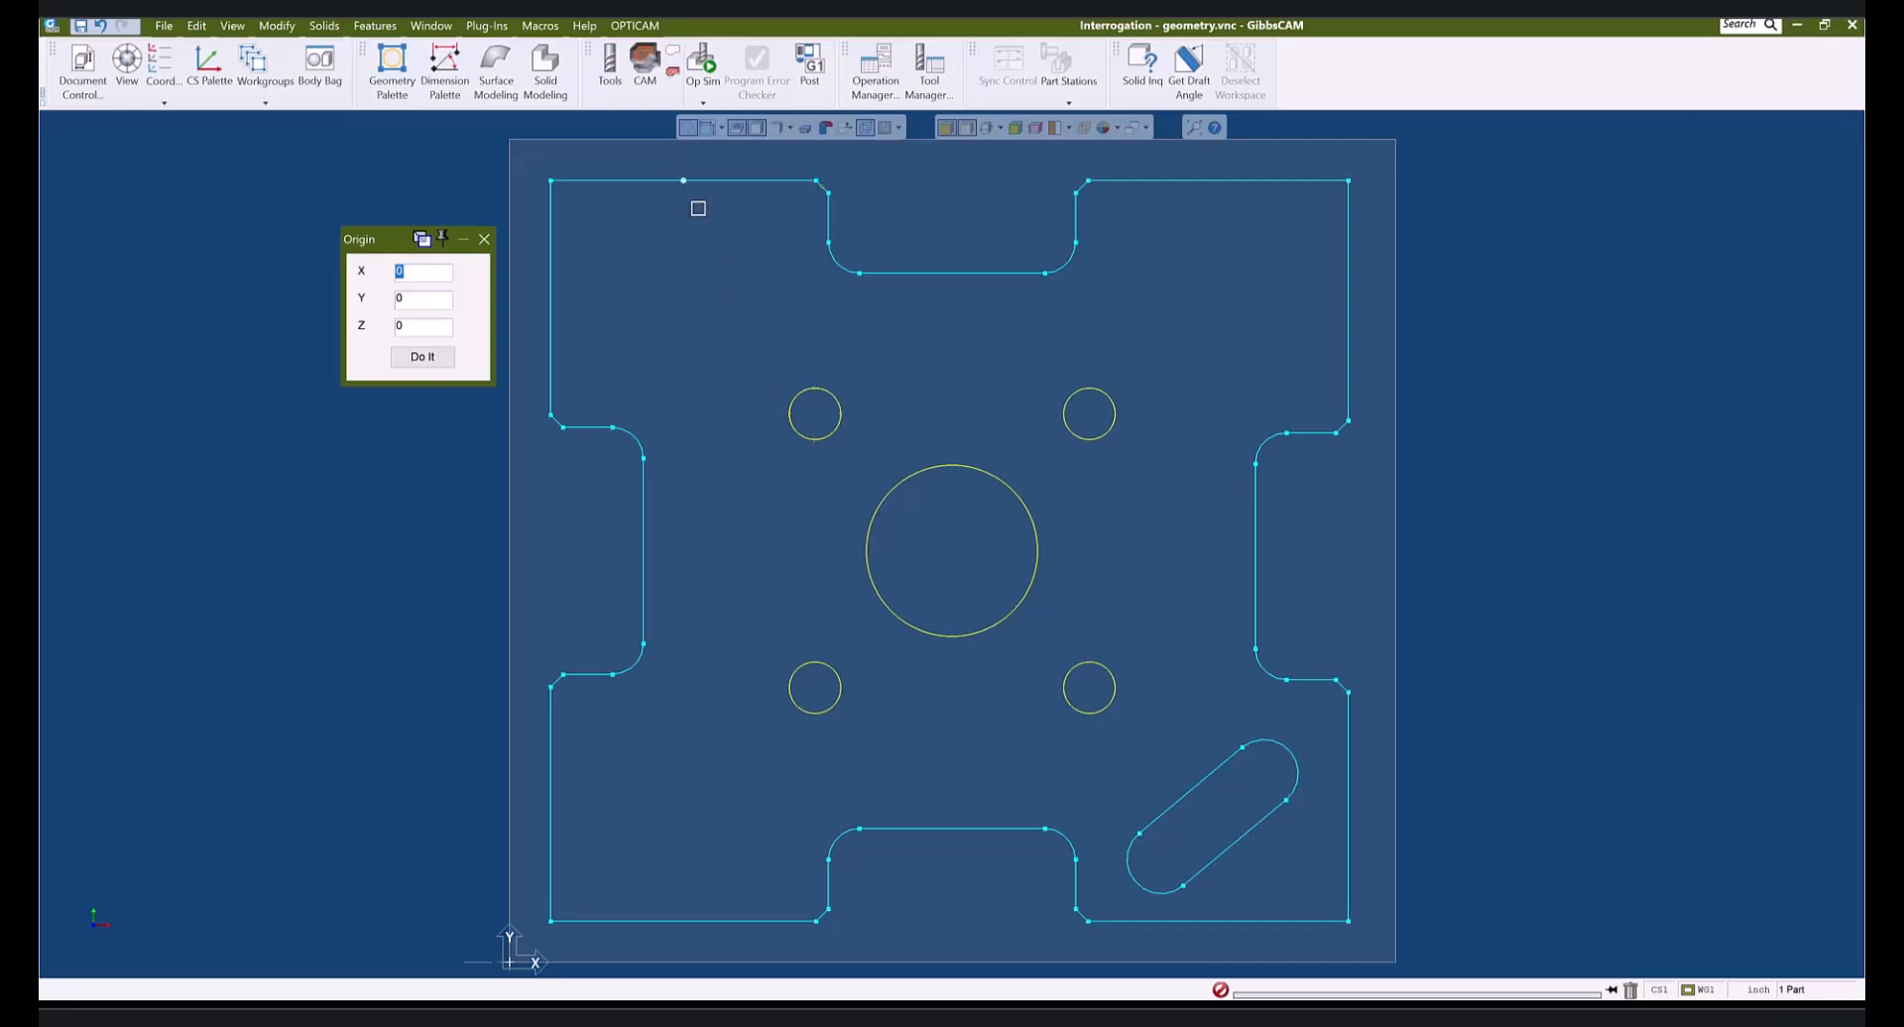
scroll(613, 291, down, 1)
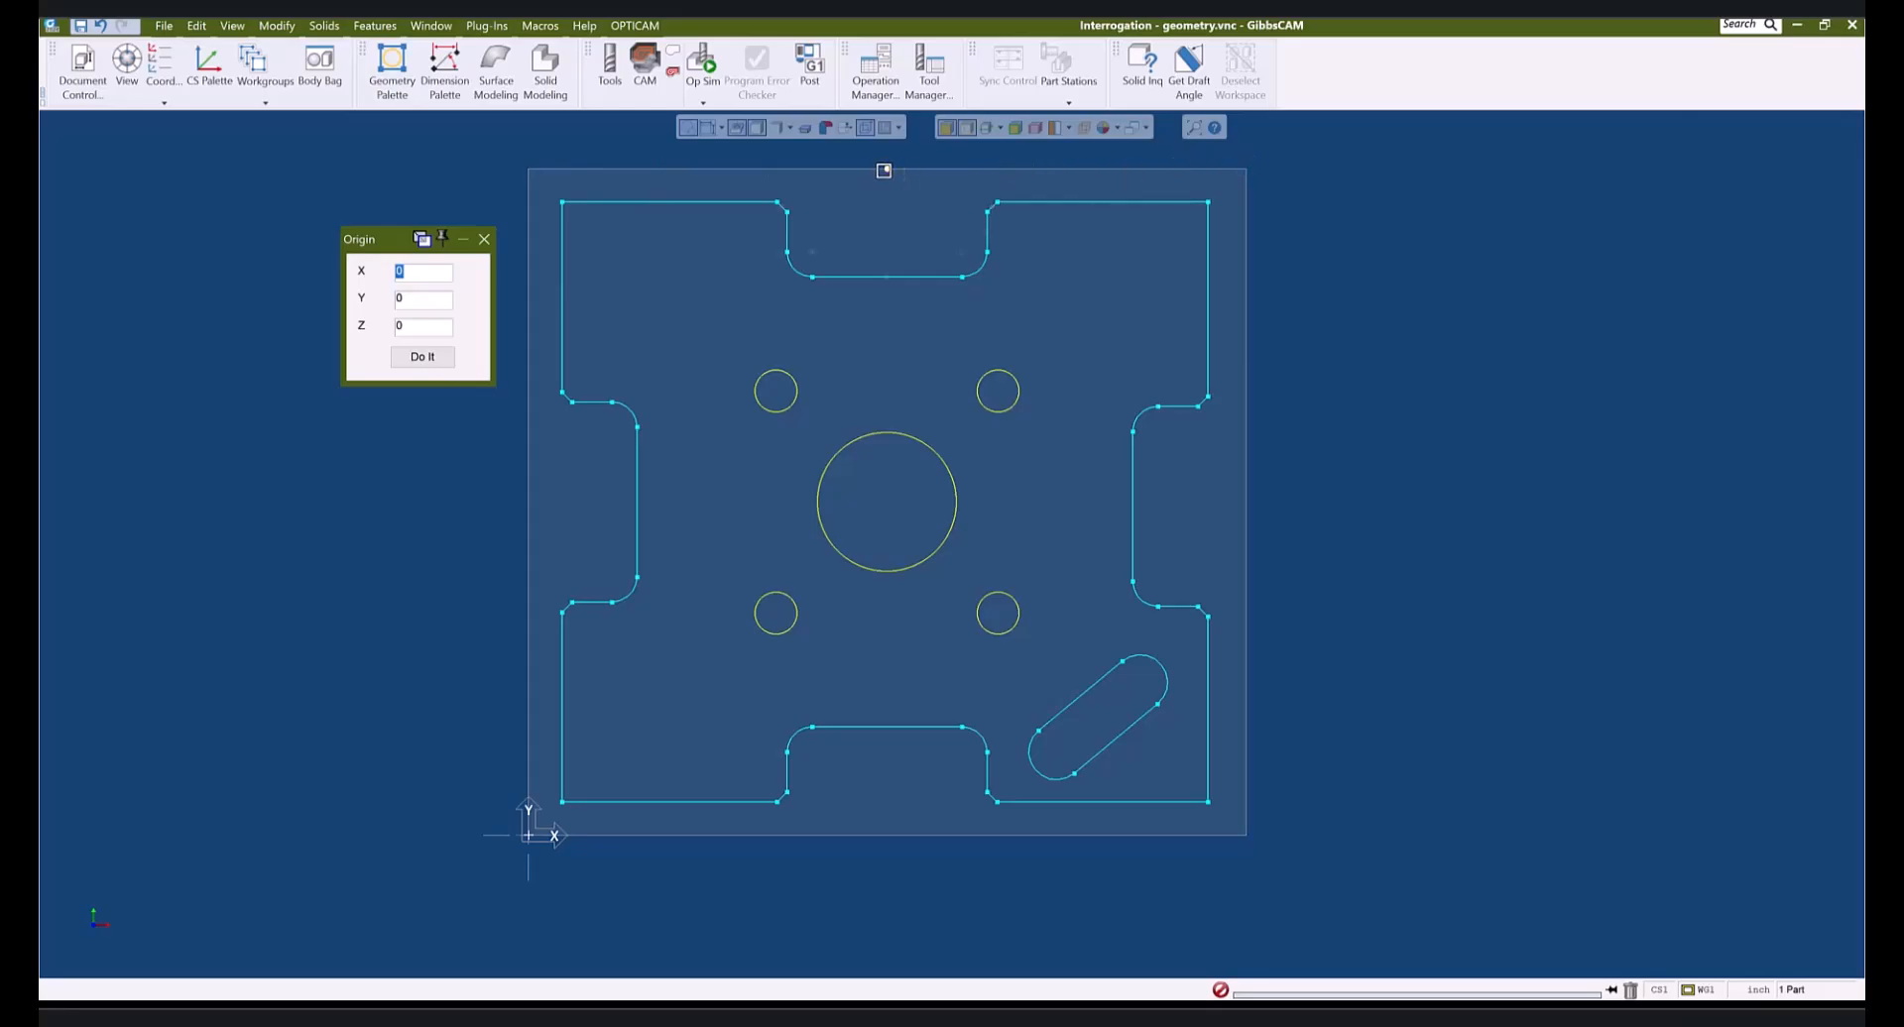
- Switch to the Interrogation Solid.vnc window and hide its wire geometry
mouse_move(709, 1016)
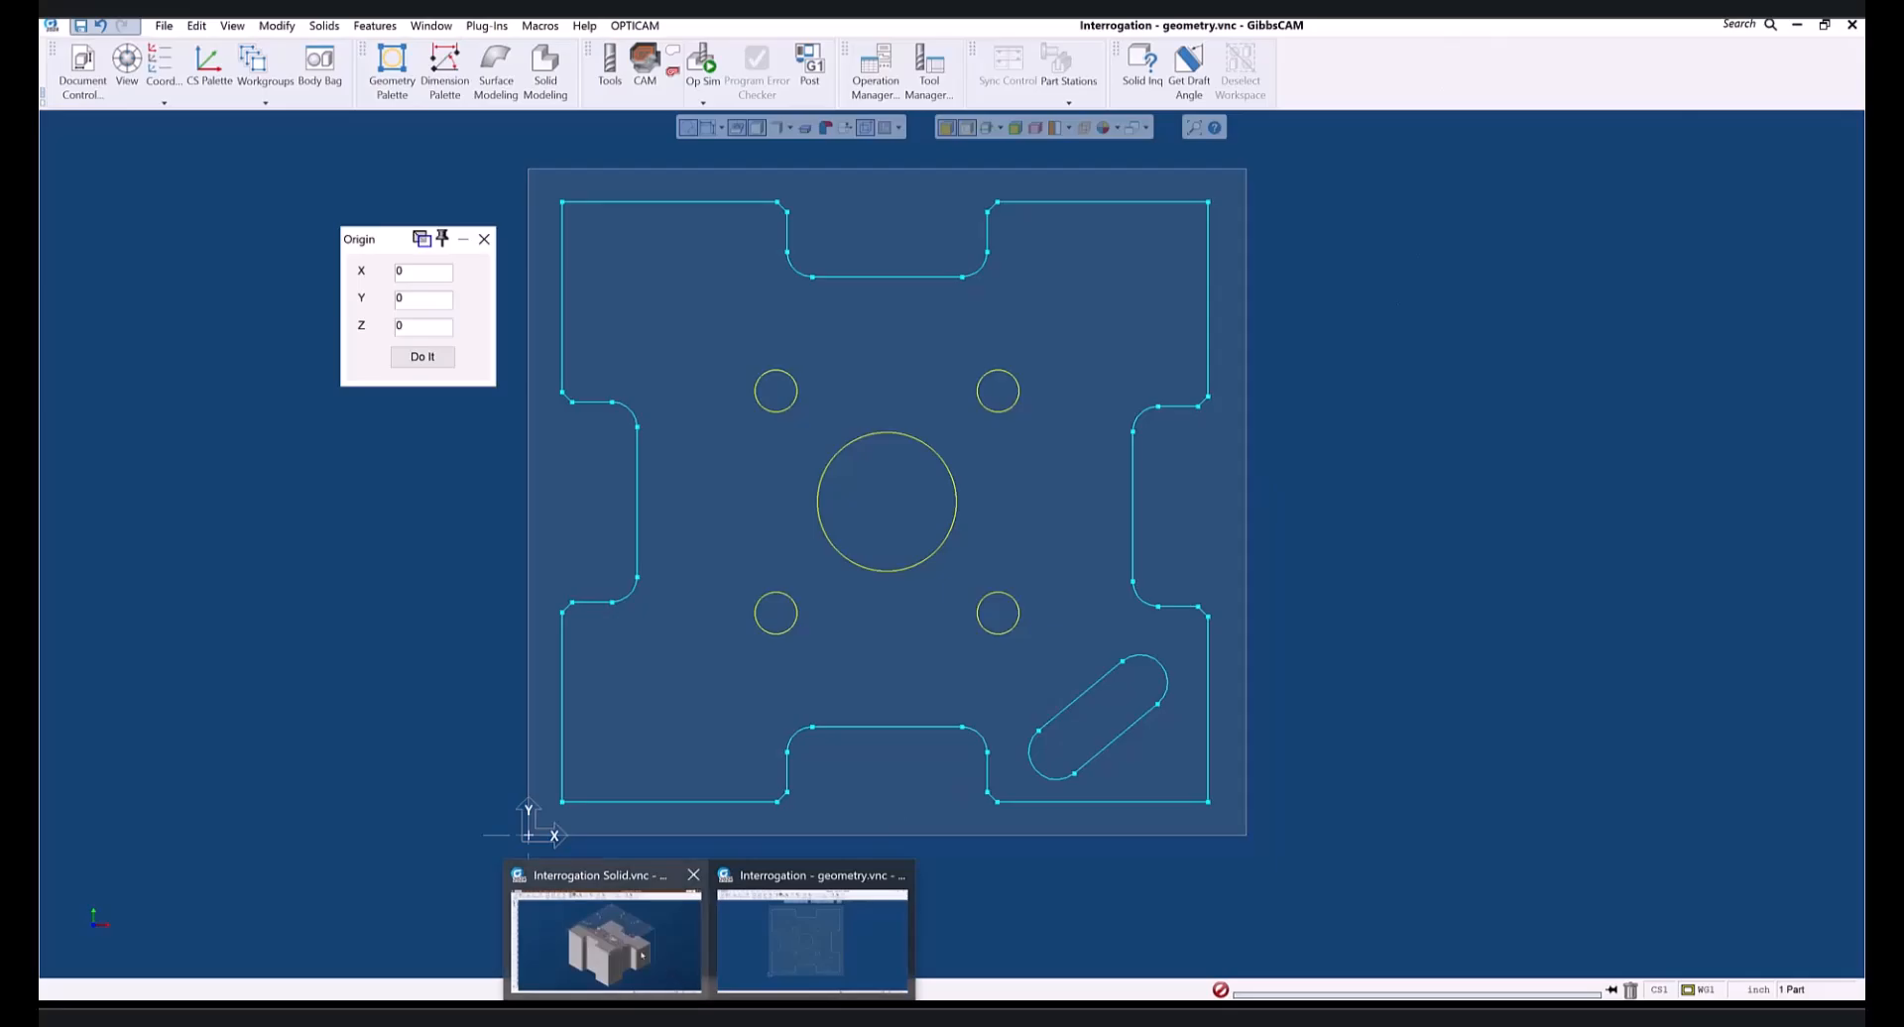
click(641, 954)
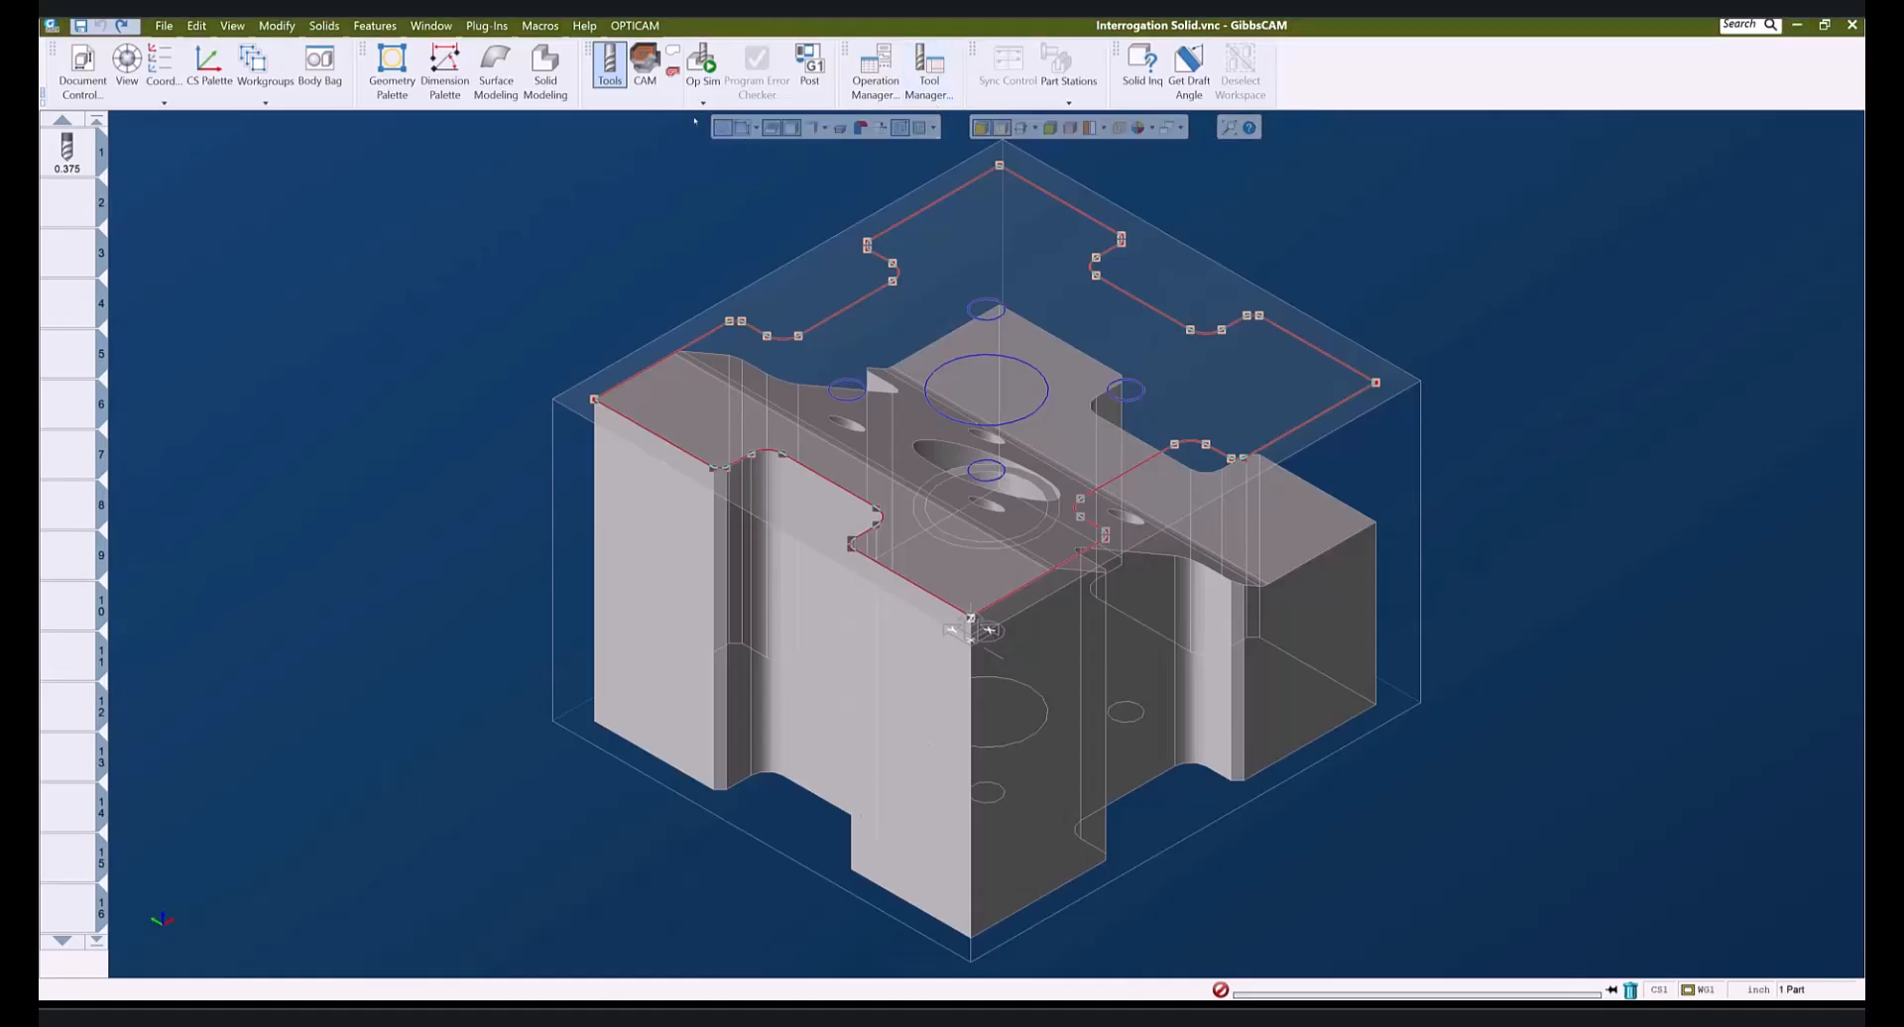
click(723, 128)
- Select the solid's top face and orbit the part to inspect it, then deselect
middle_drag(1259, 726, 1017, 362)
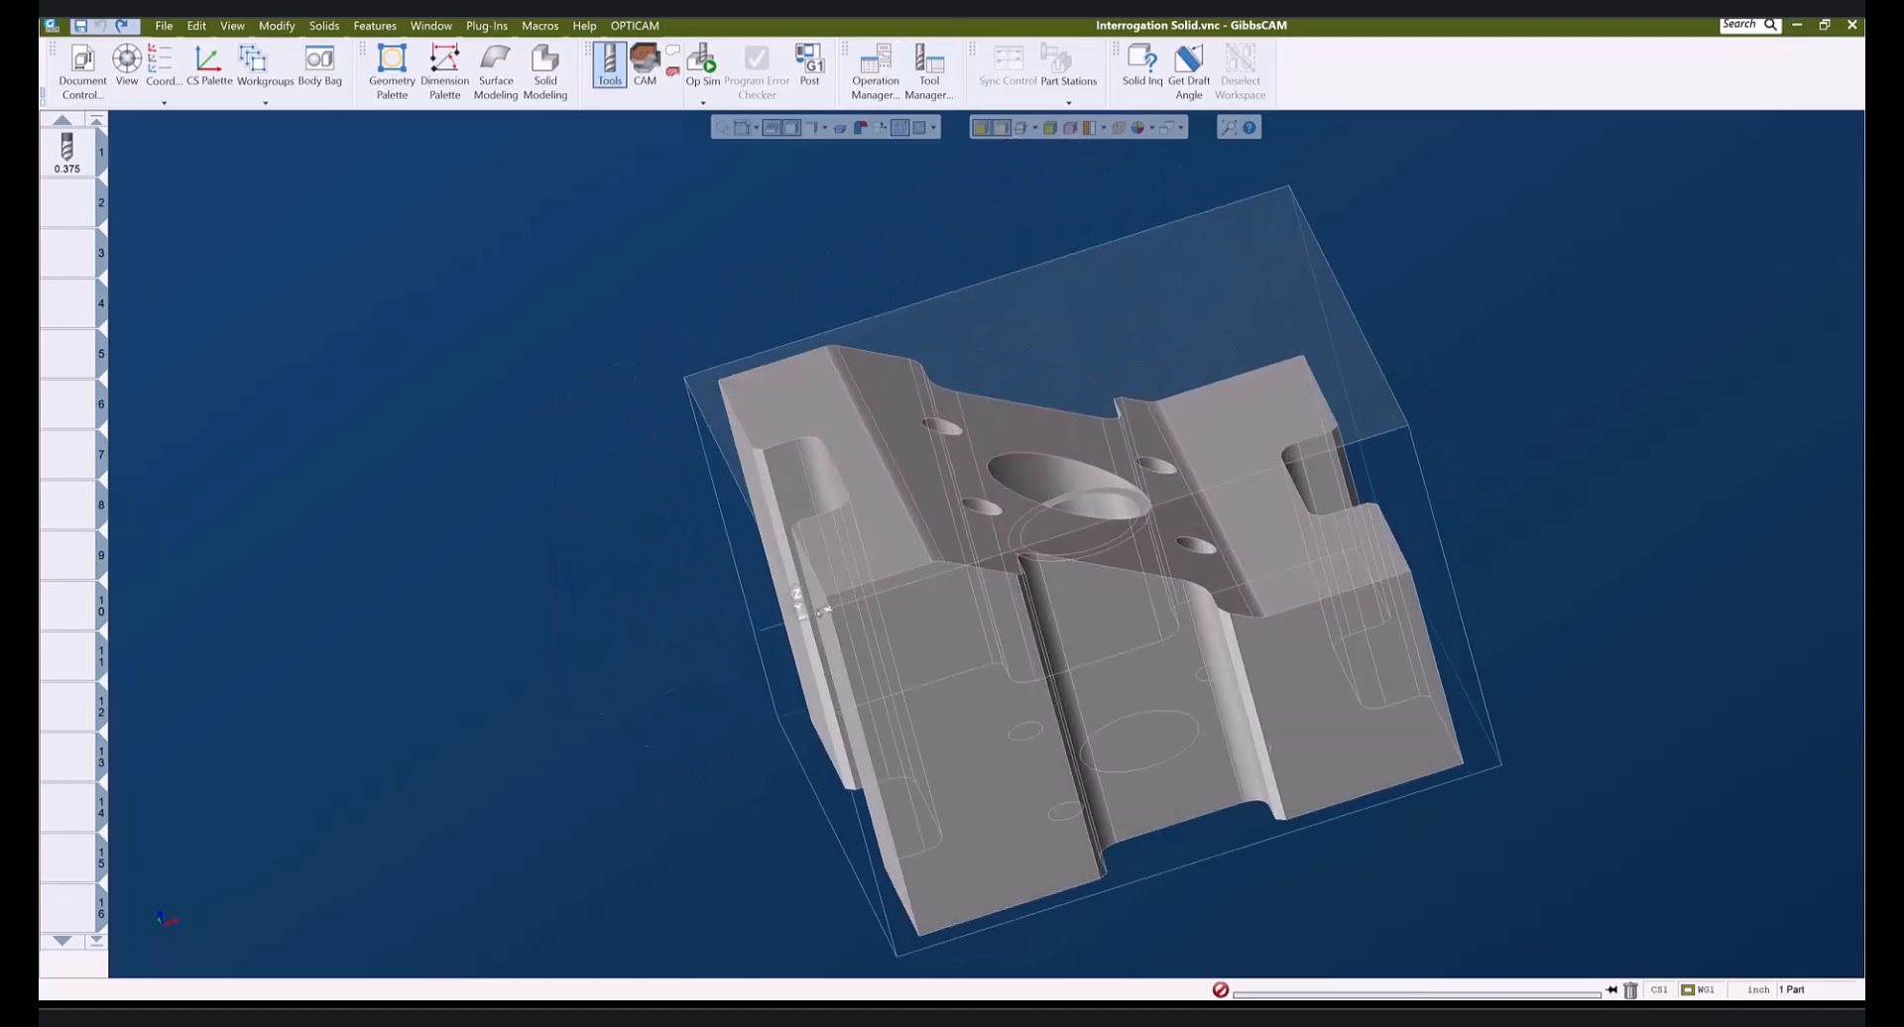
click(1009, 420)
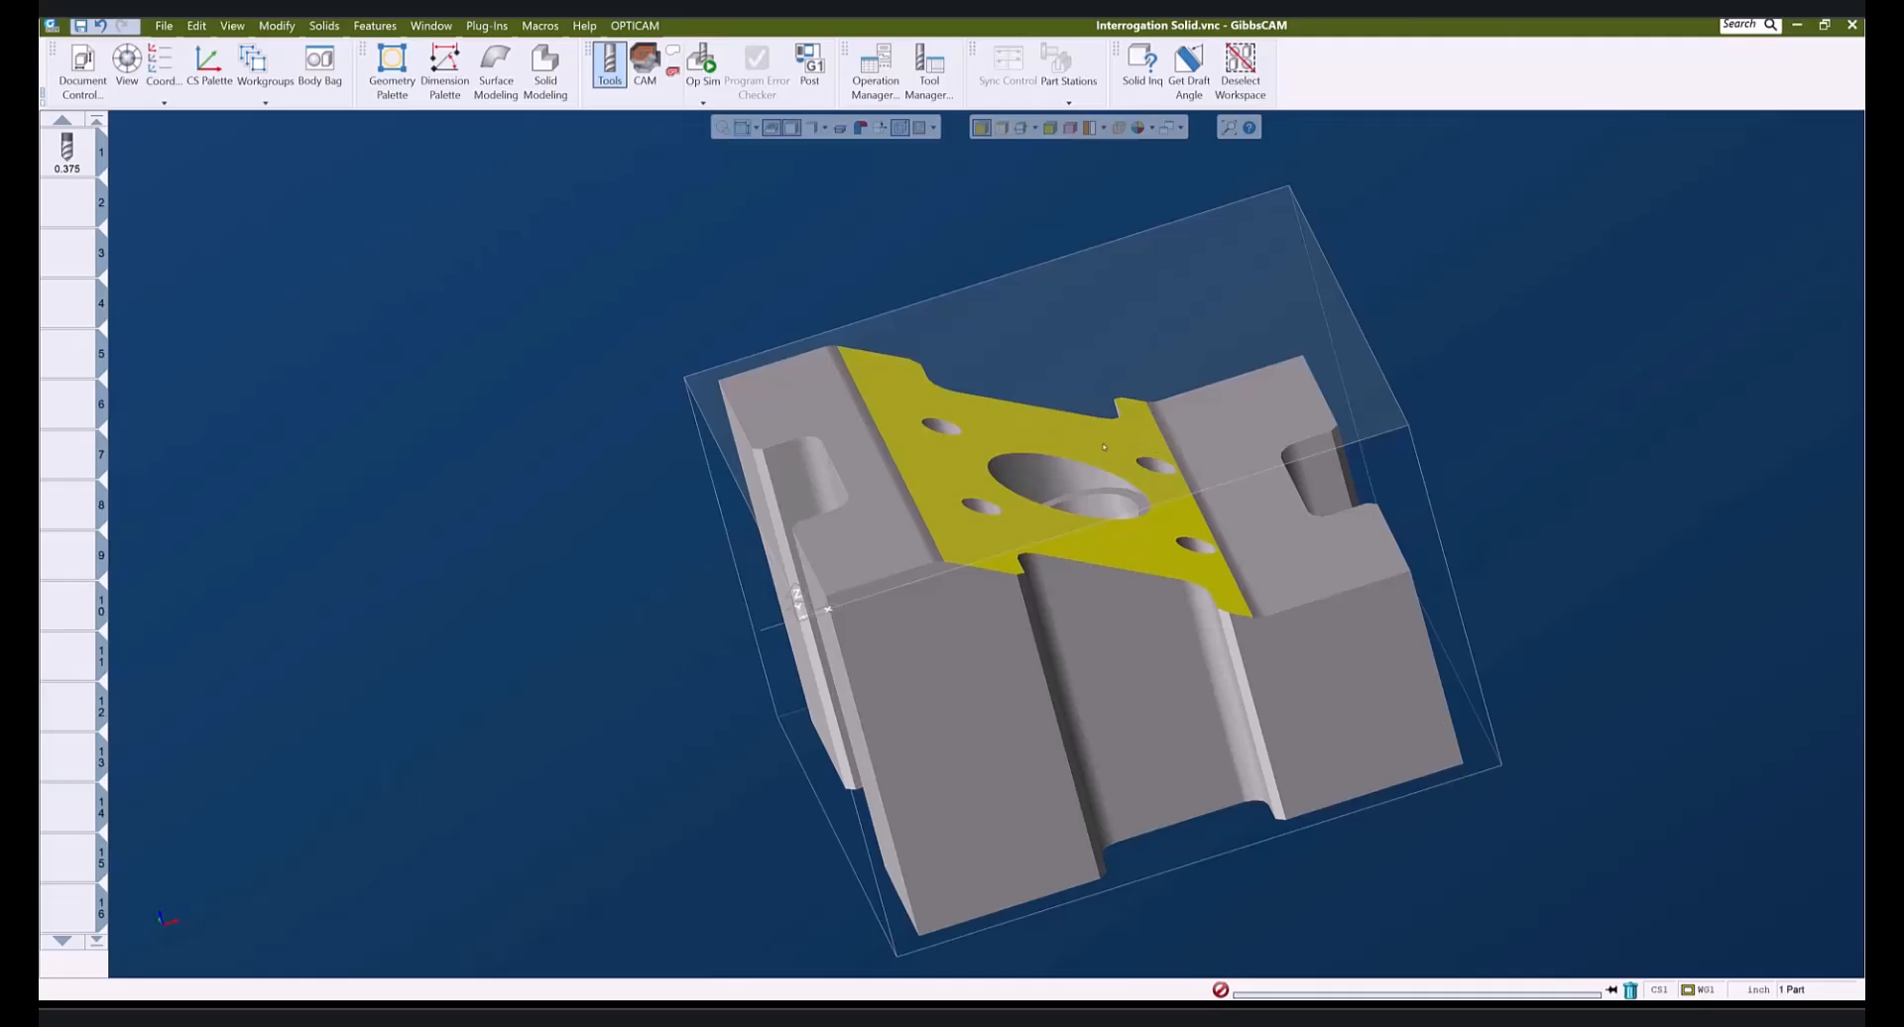
middle_drag(1492, 699, 833, 907)
middle_drag(1513, 525, 1487, 741)
click(1240, 266)
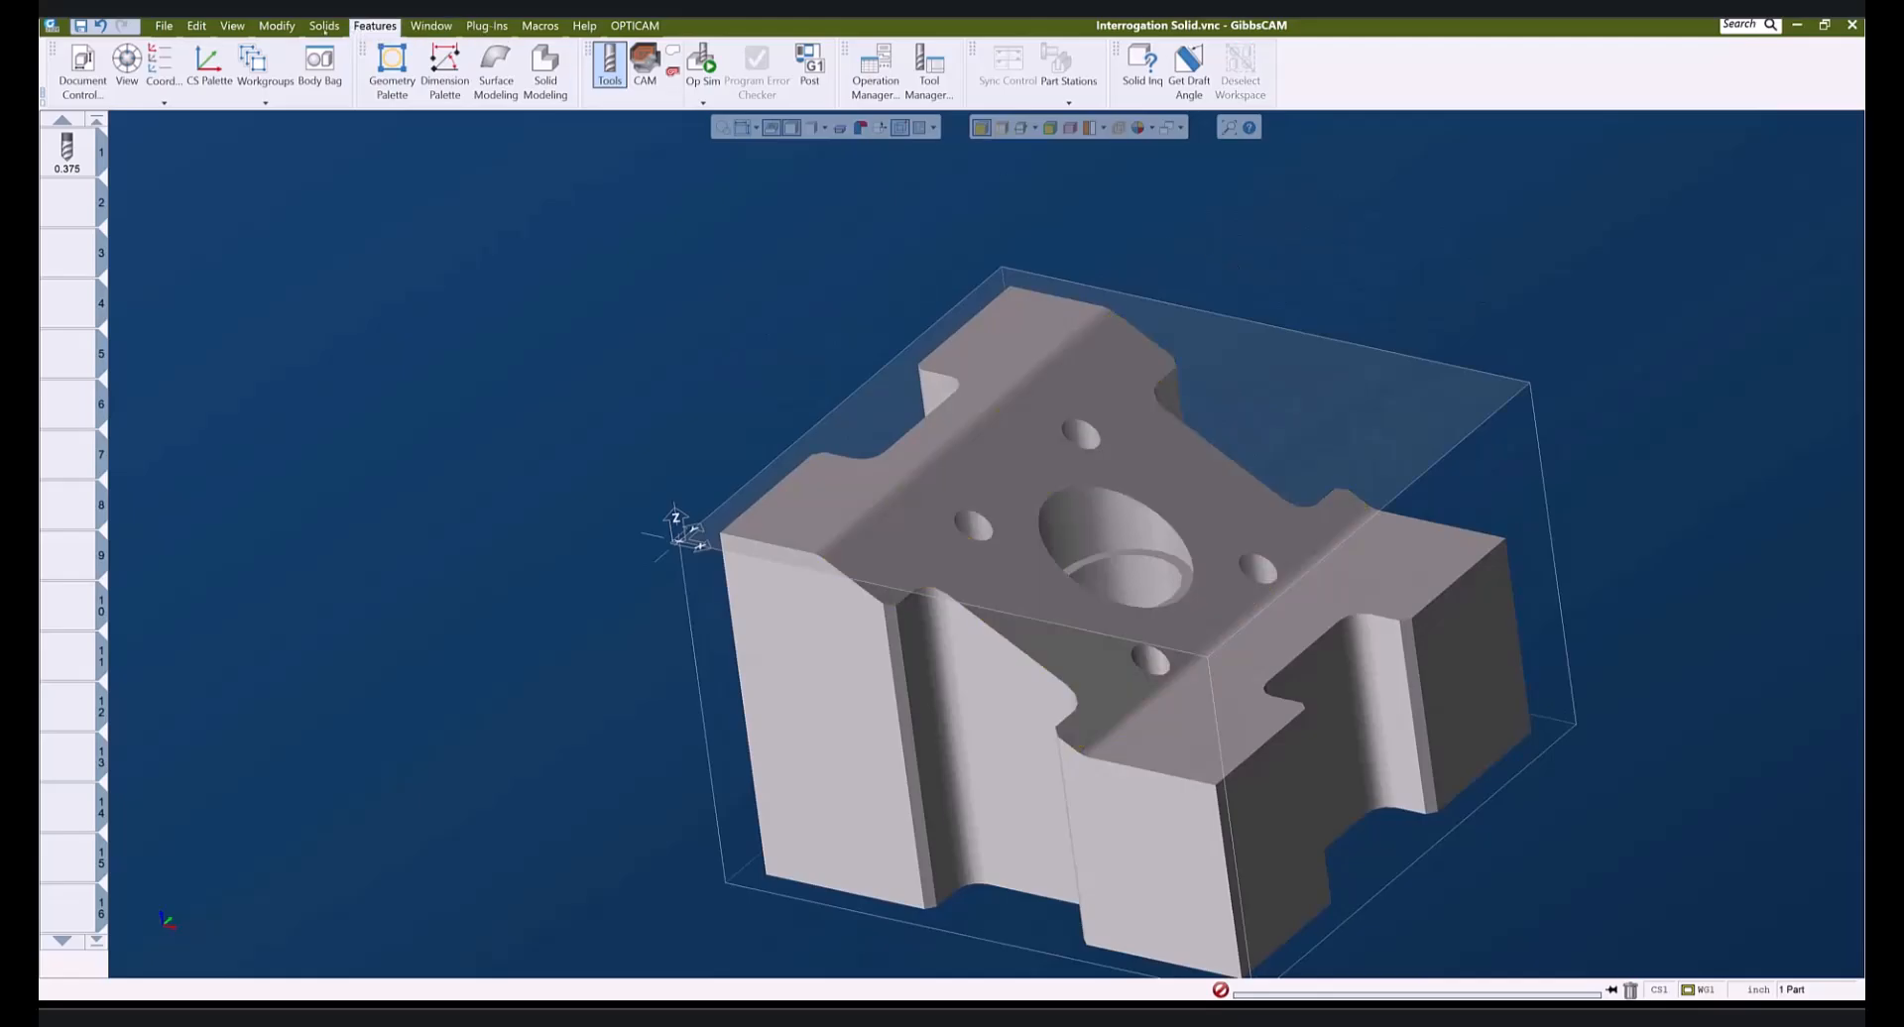
click(275, 26)
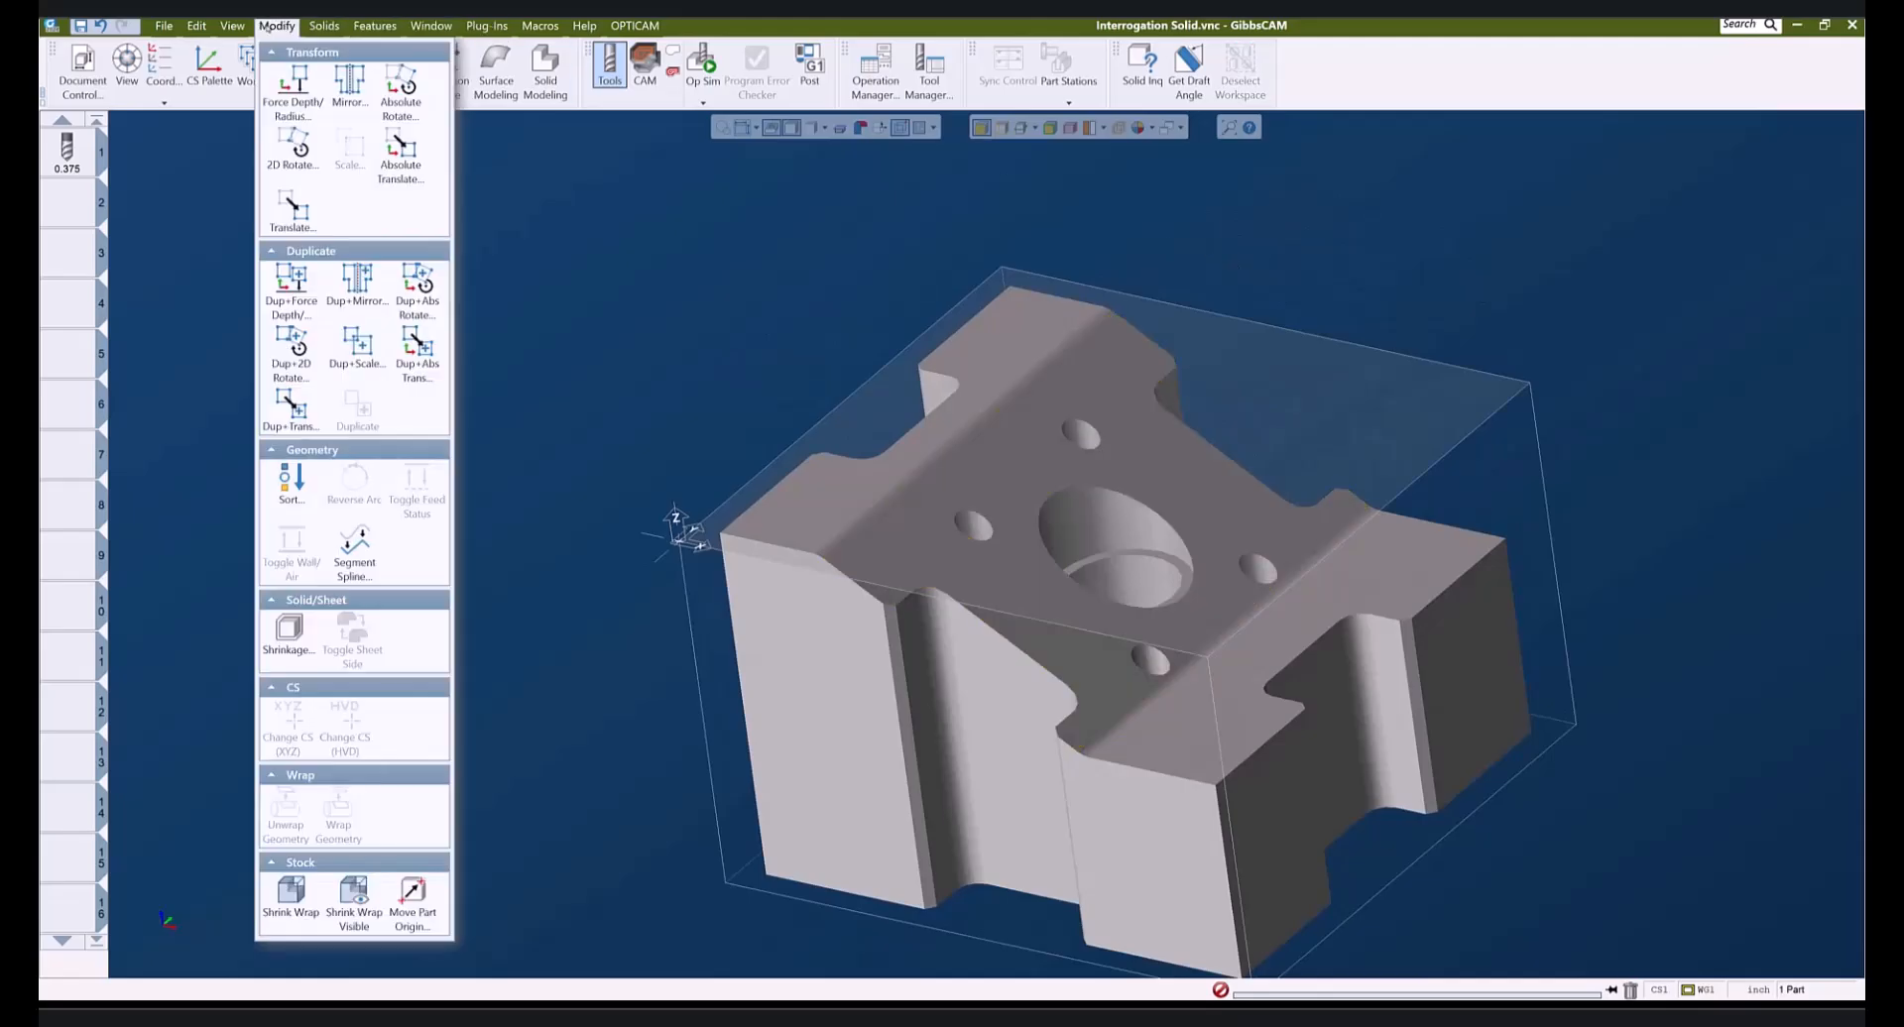
- Start Move Part Origin and pick the counterbore floor to read Z -1.44856
click(412, 897)
drag(216, 201, 535, 389)
middle_drag(922, 863, 793, 894)
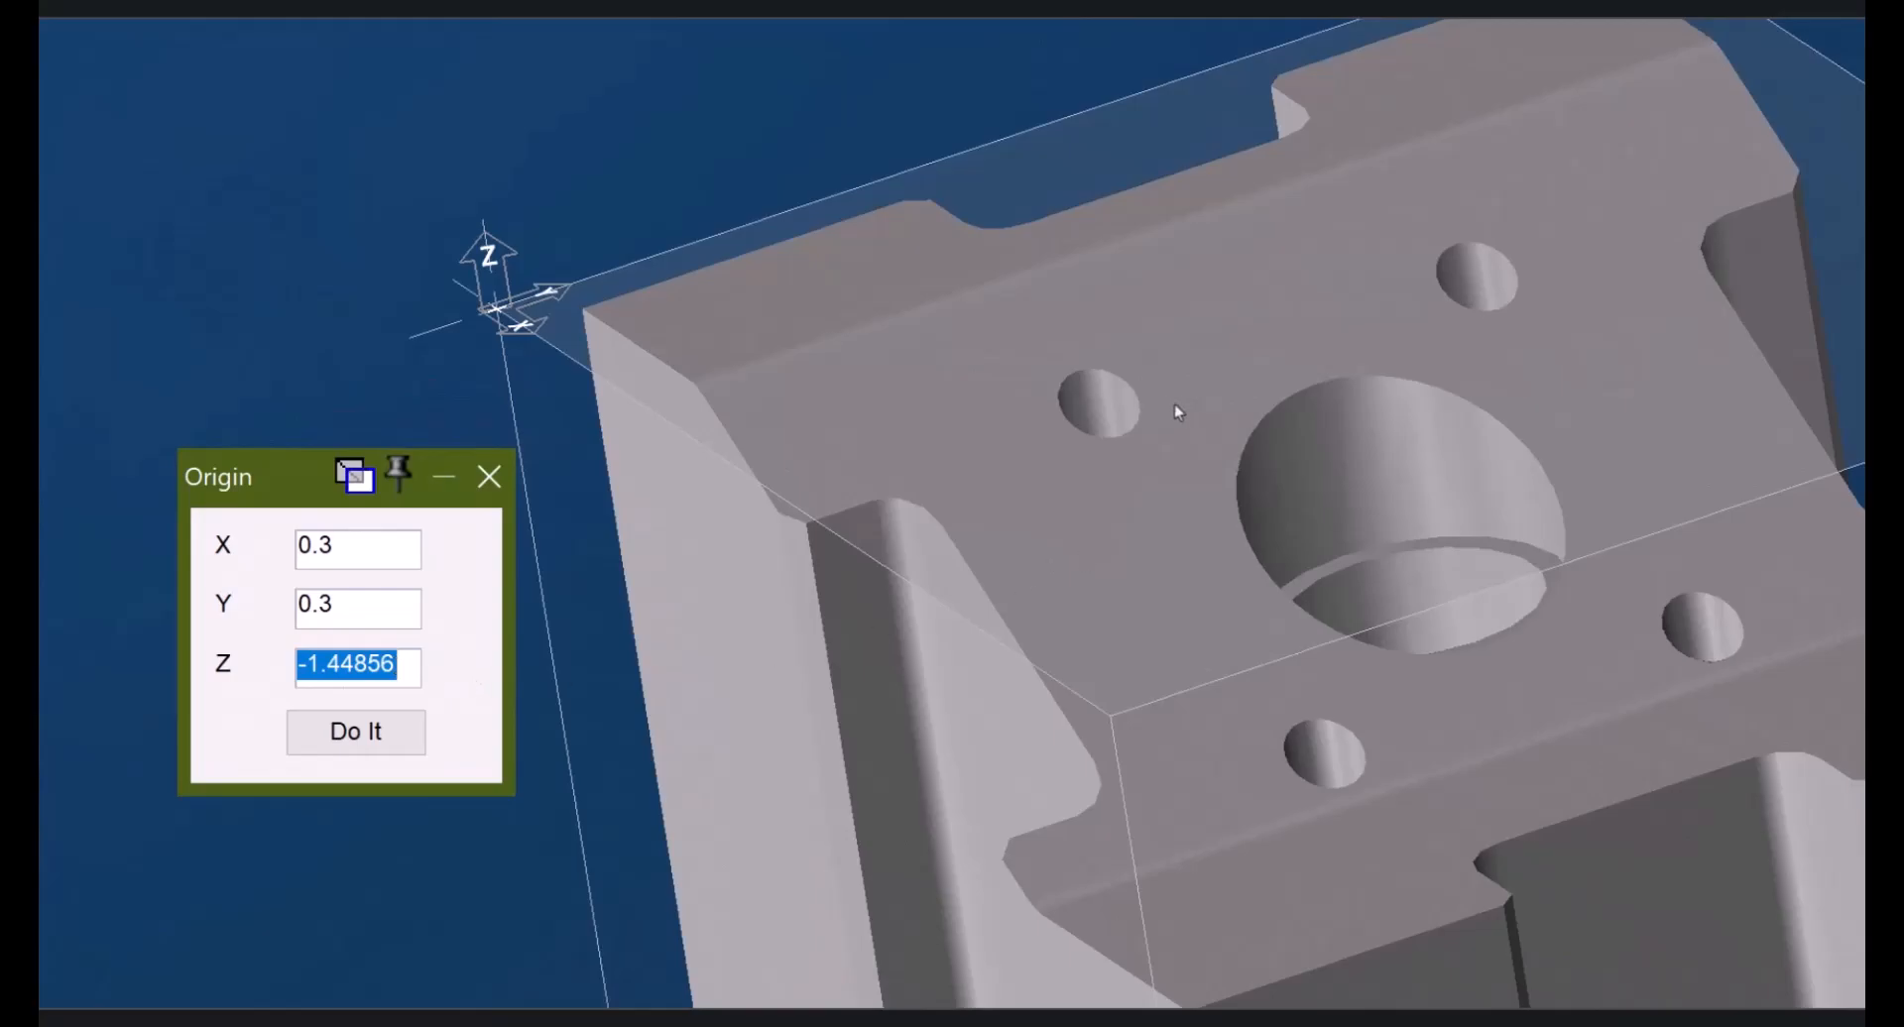
text(-4)
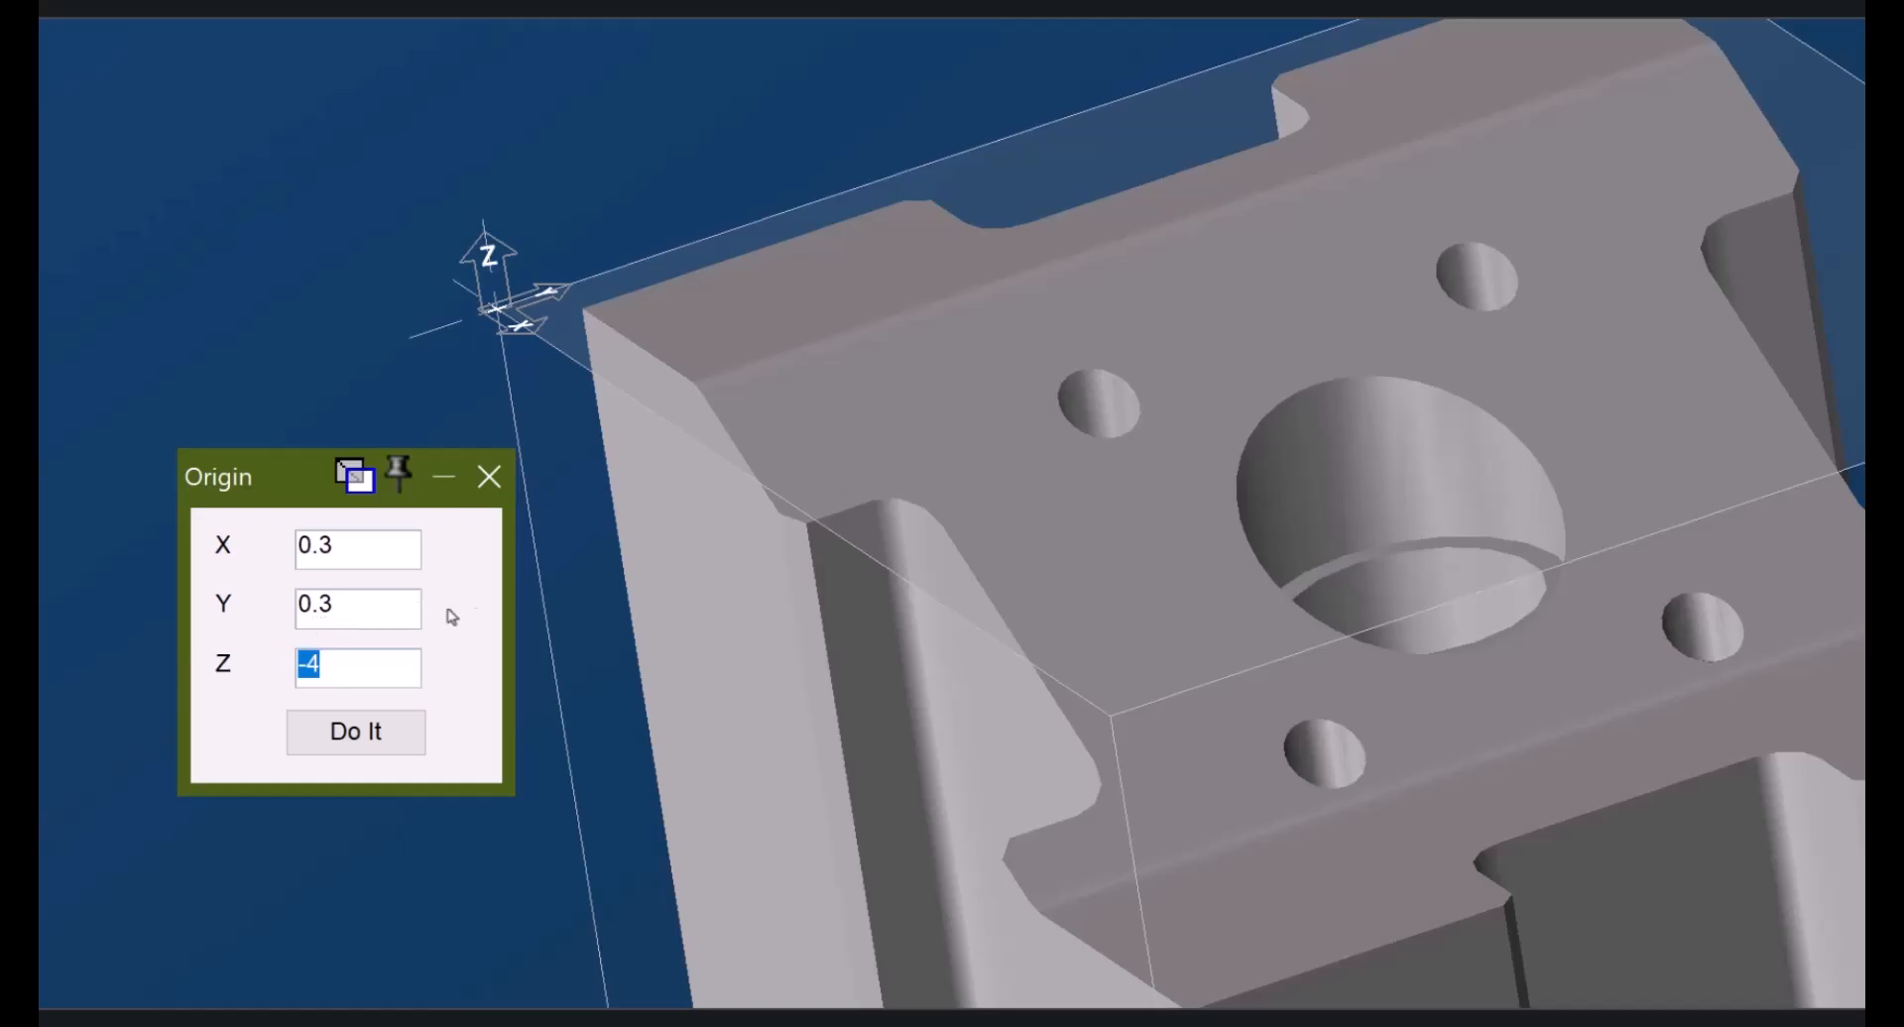
click(1339, 477)
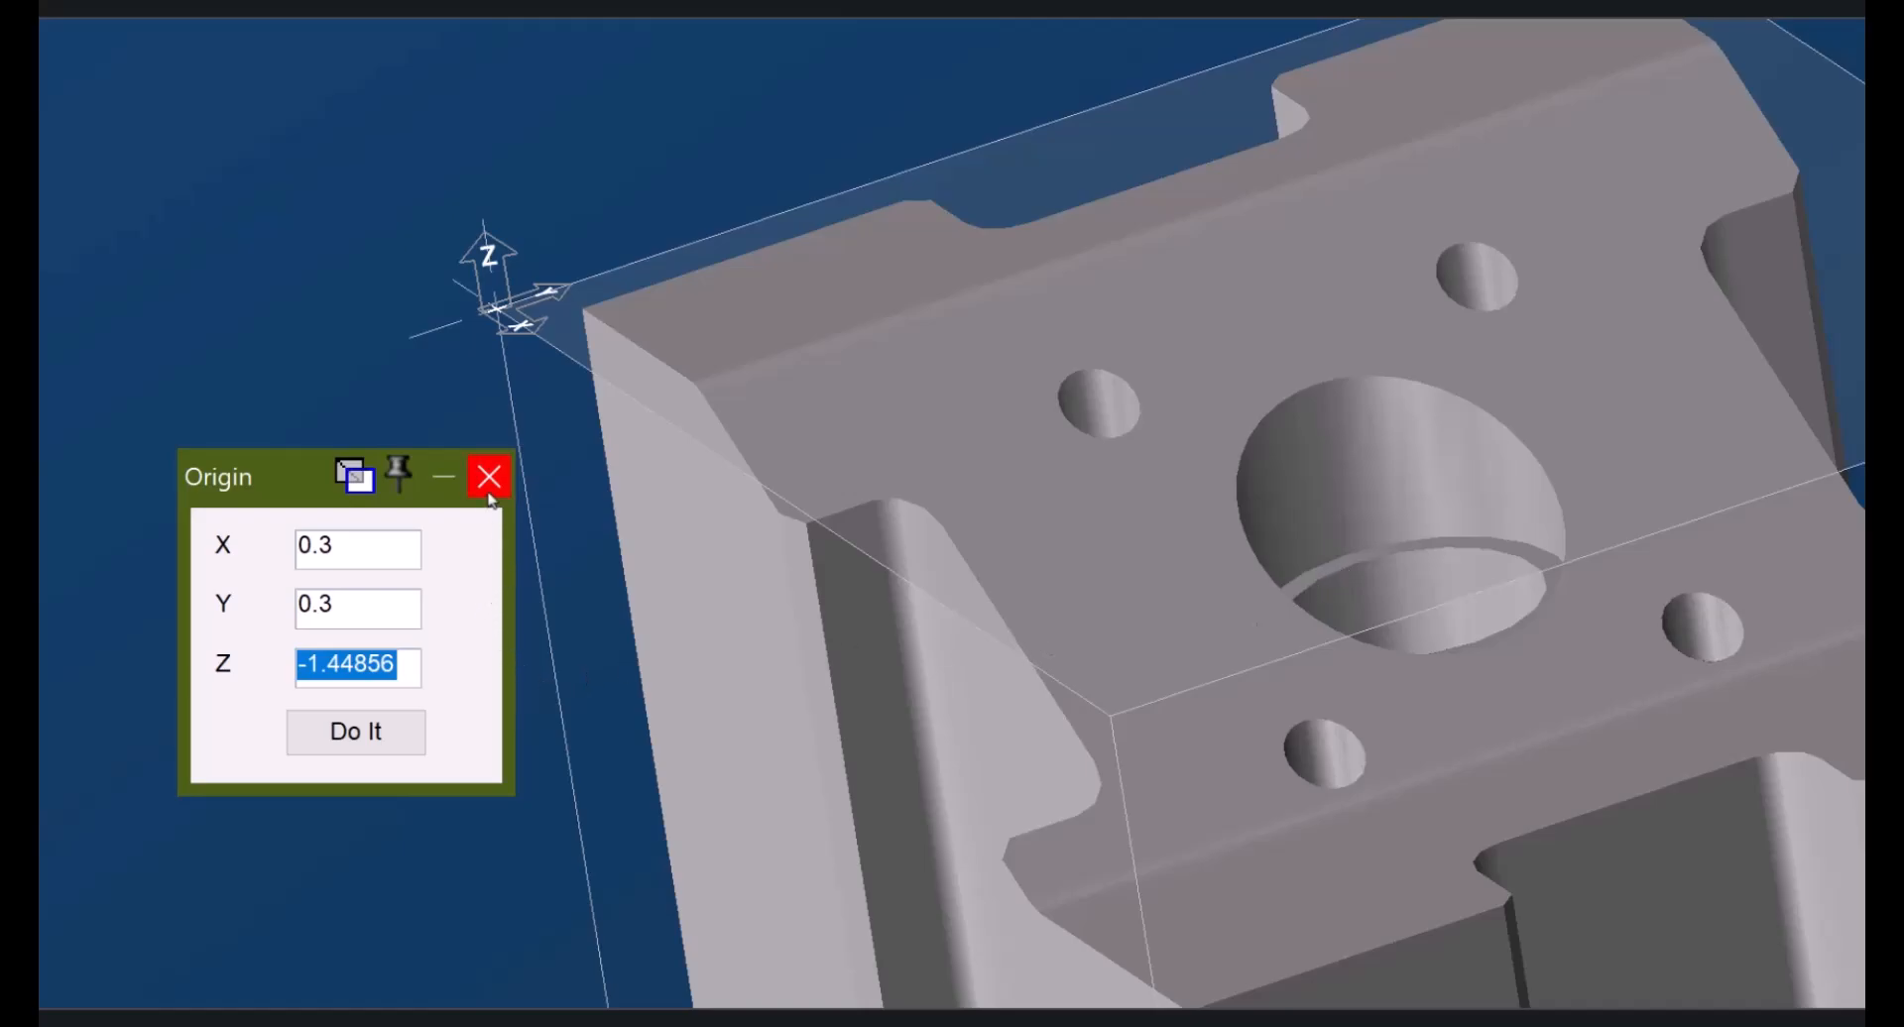
- Zoom in on the hole, pick its edge for X 1.43301, and close Origin
double_click(348, 547)
drag(953, 184, 1420, 569)
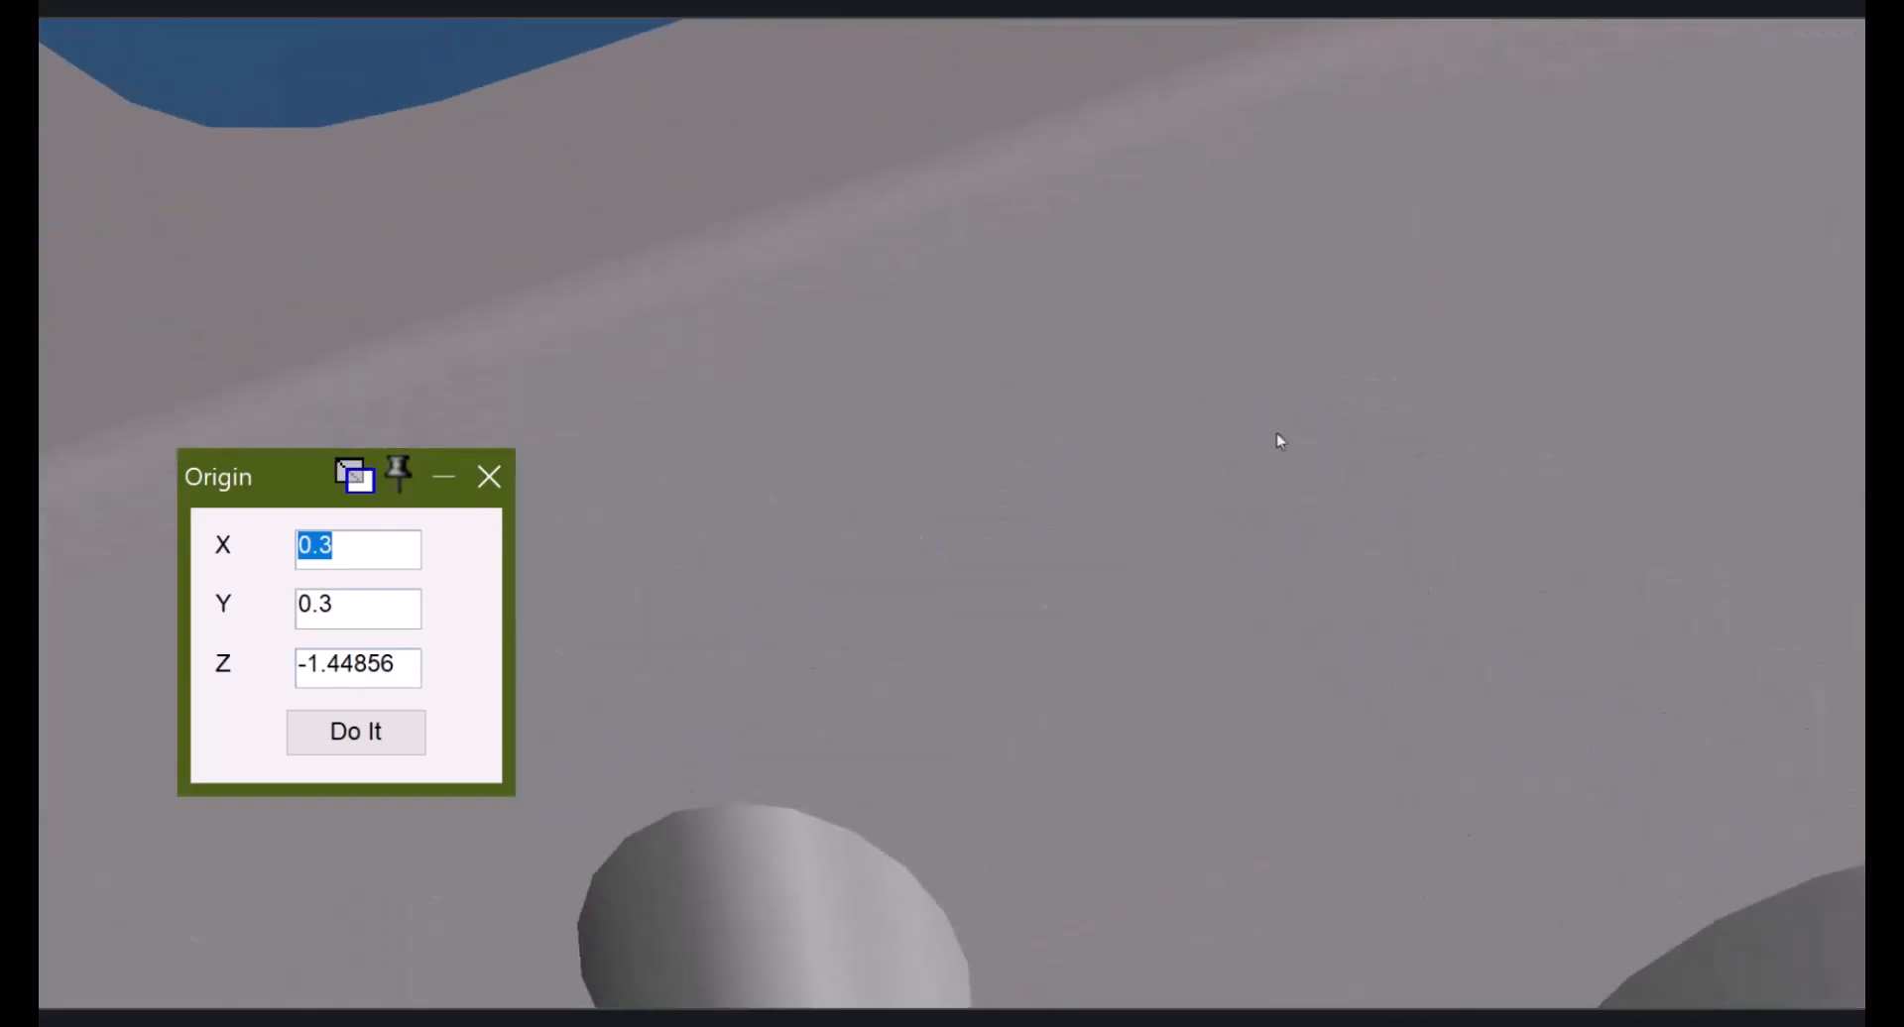
click(991, 180)
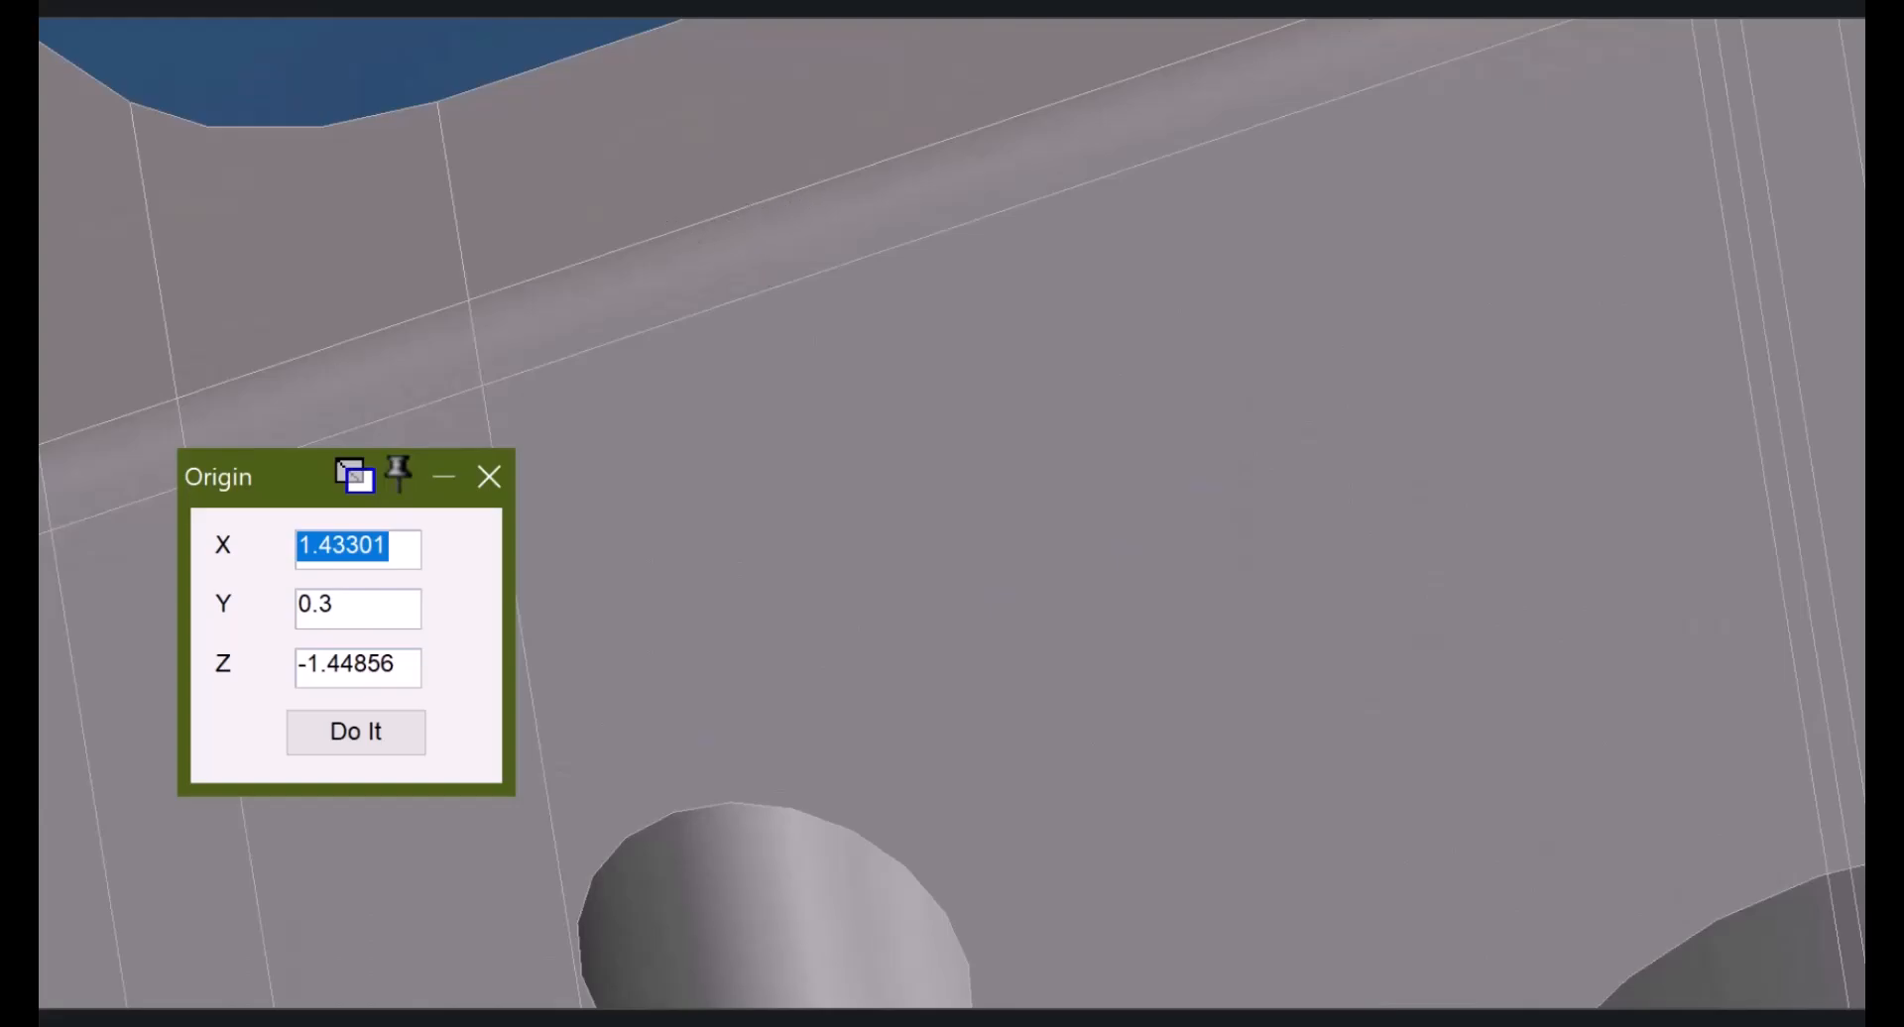
click(490, 478)
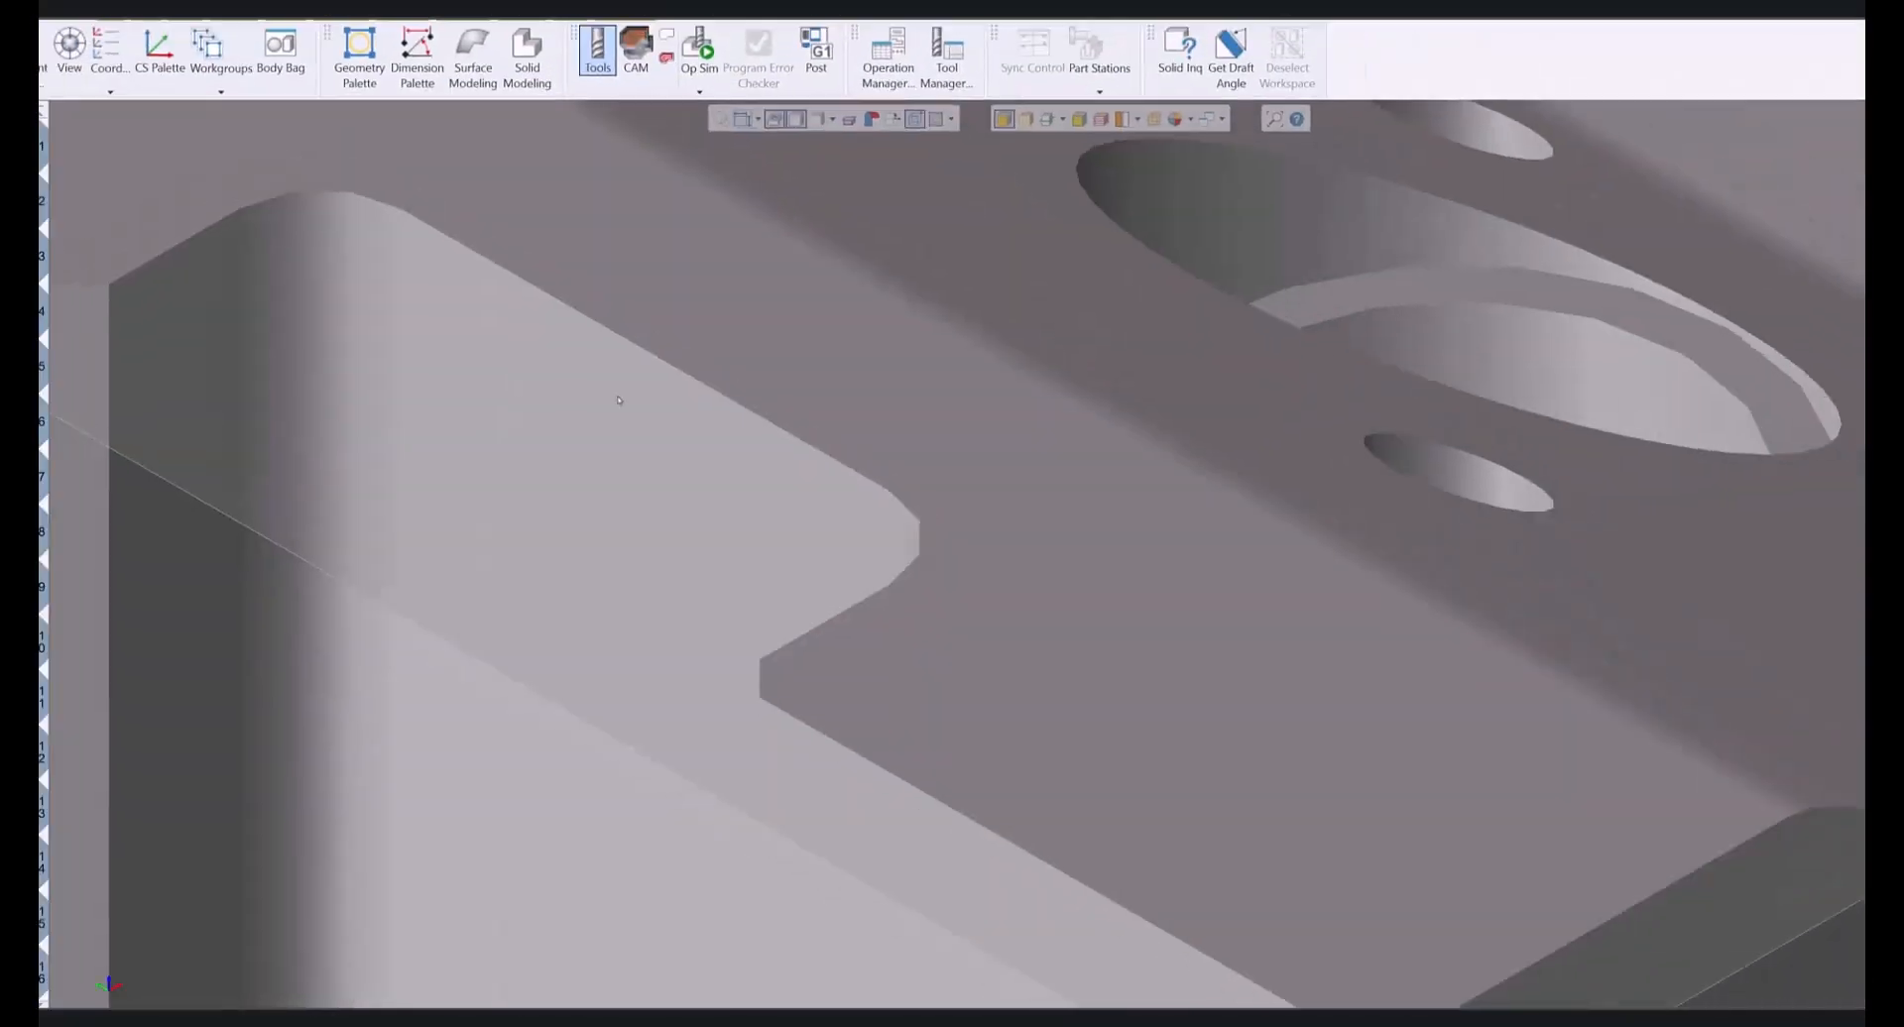
- Turn on CAM mode and create a new drill process in slot 1
key(ctrl+u)
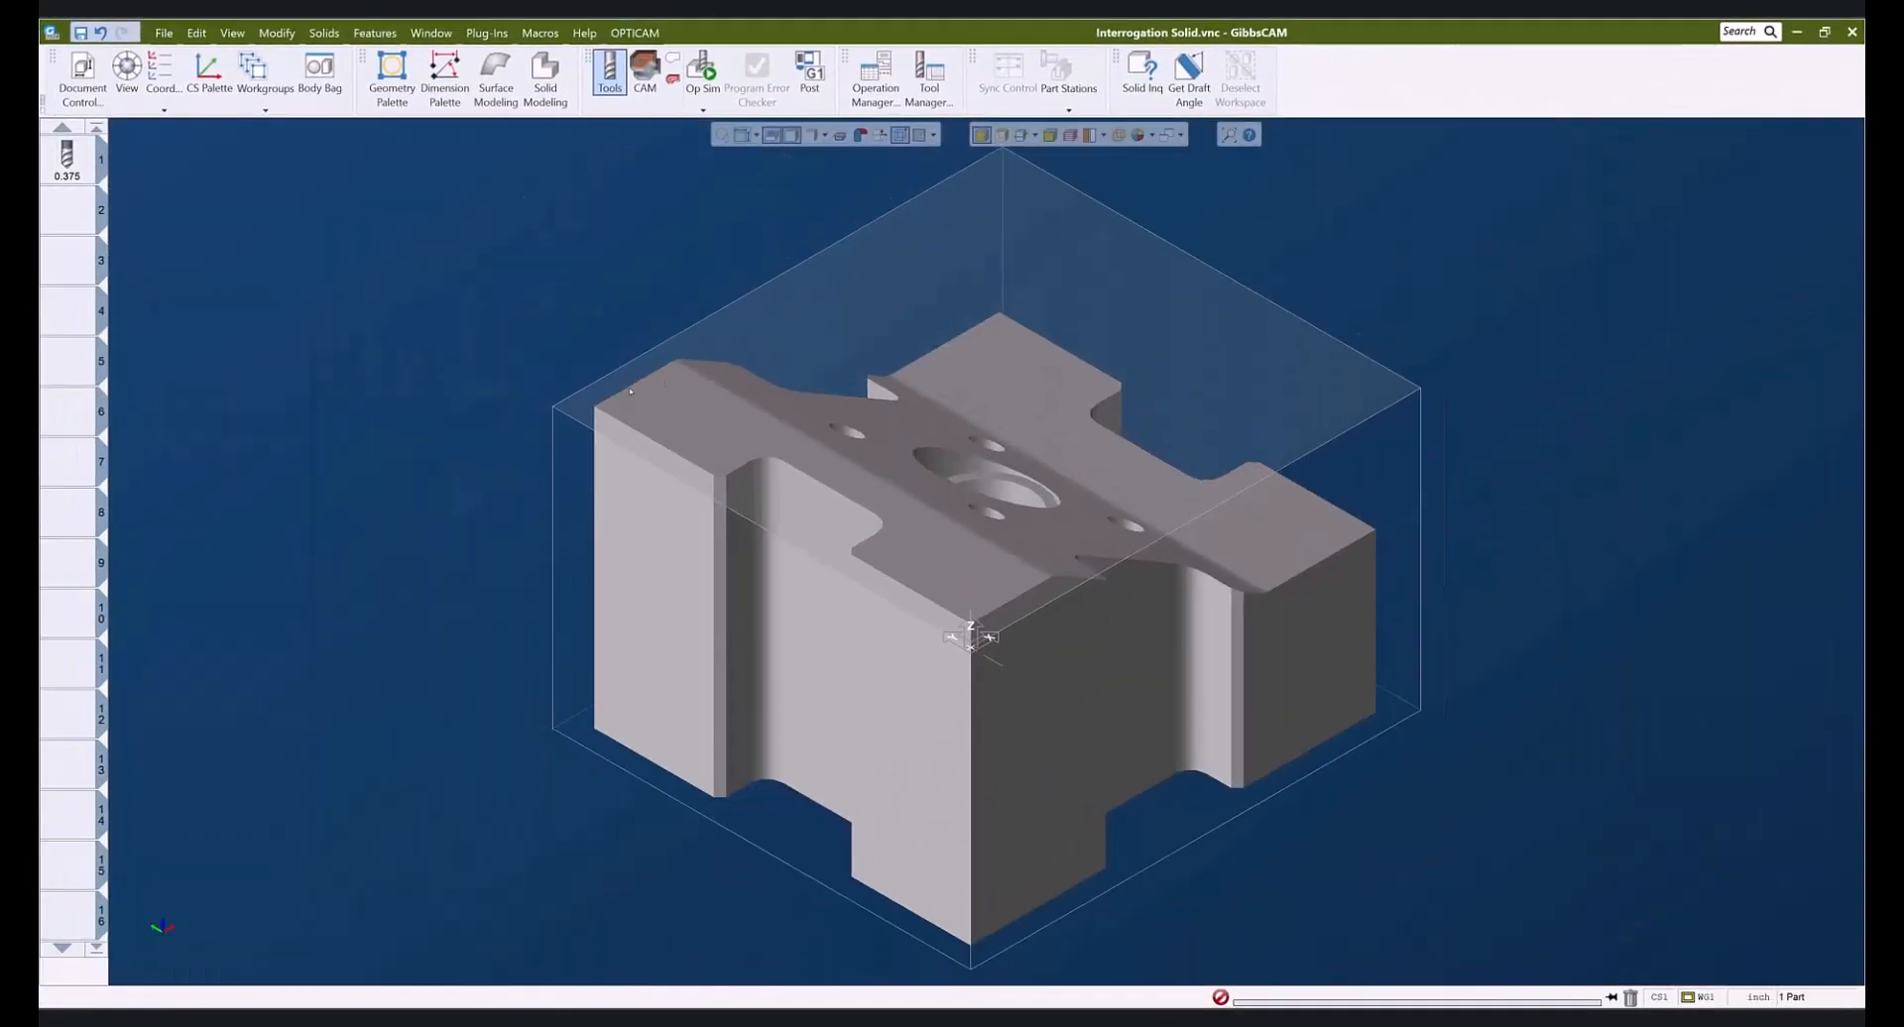
middle_drag(1156, 821, 900, 805)
middle_drag(601, 659, 567, 588)
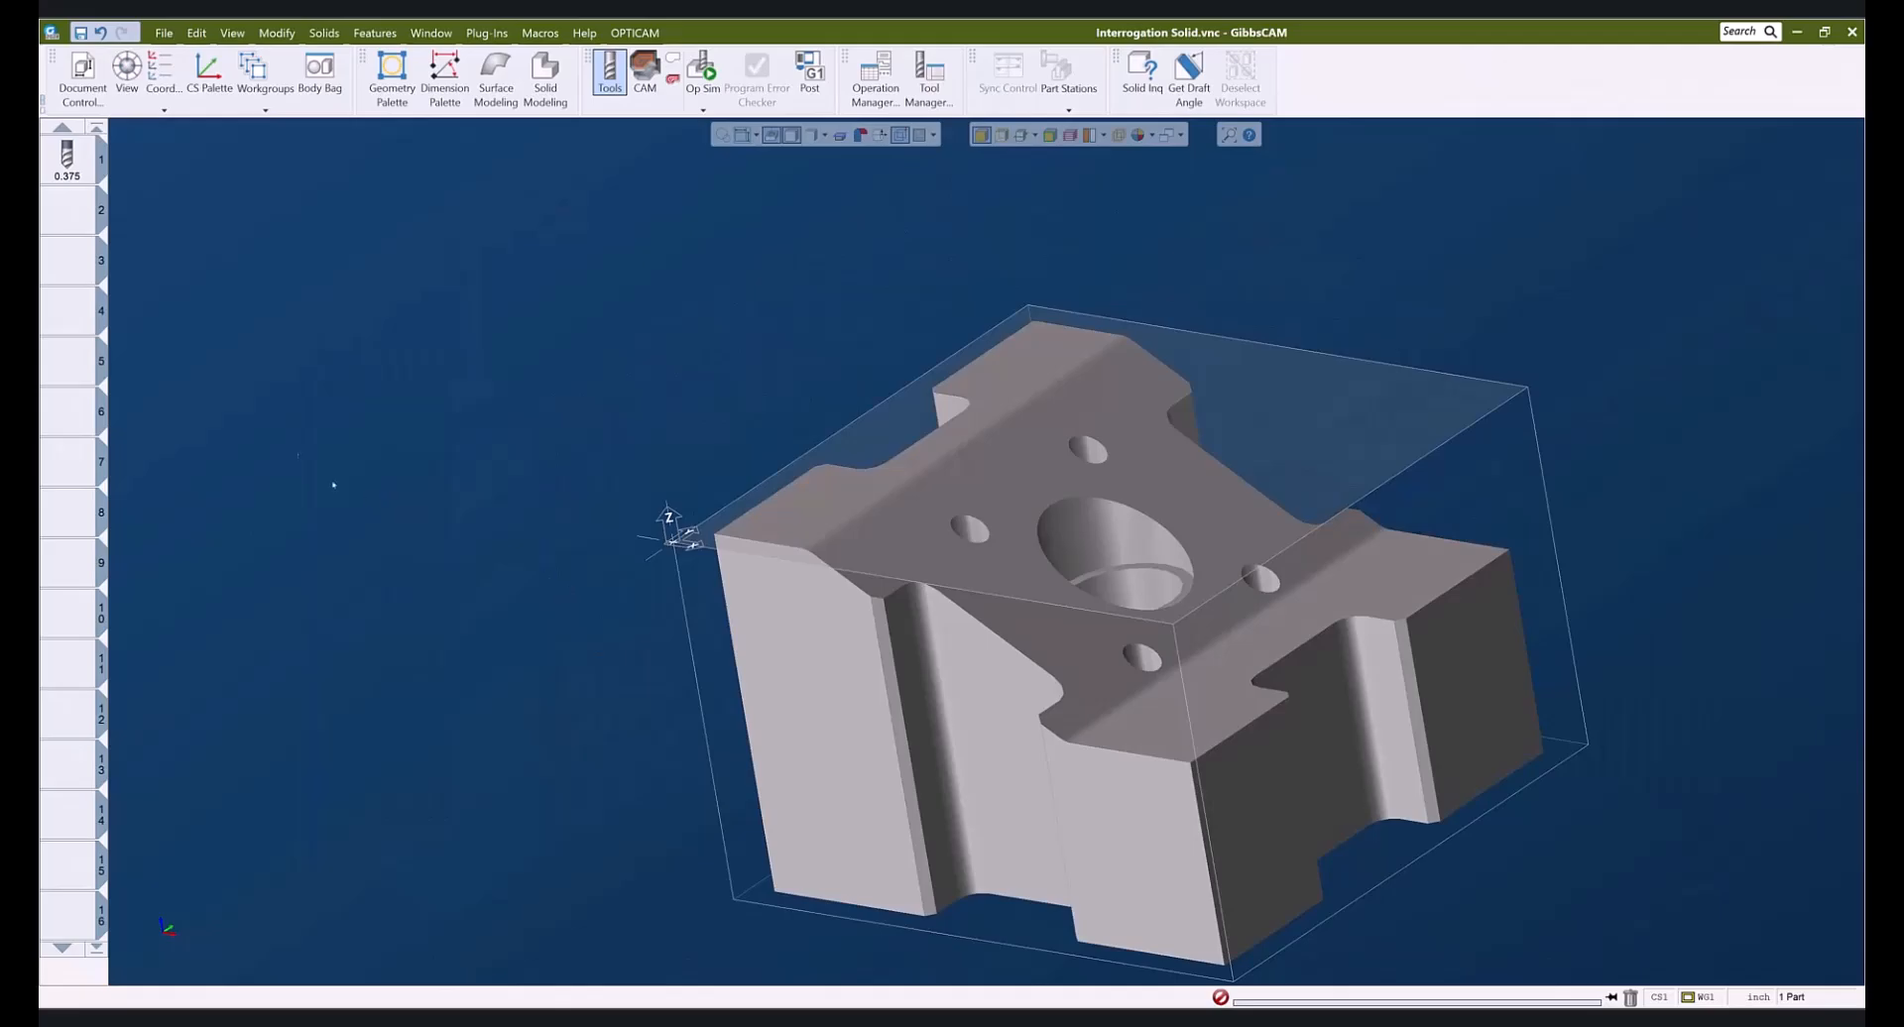
click(644, 74)
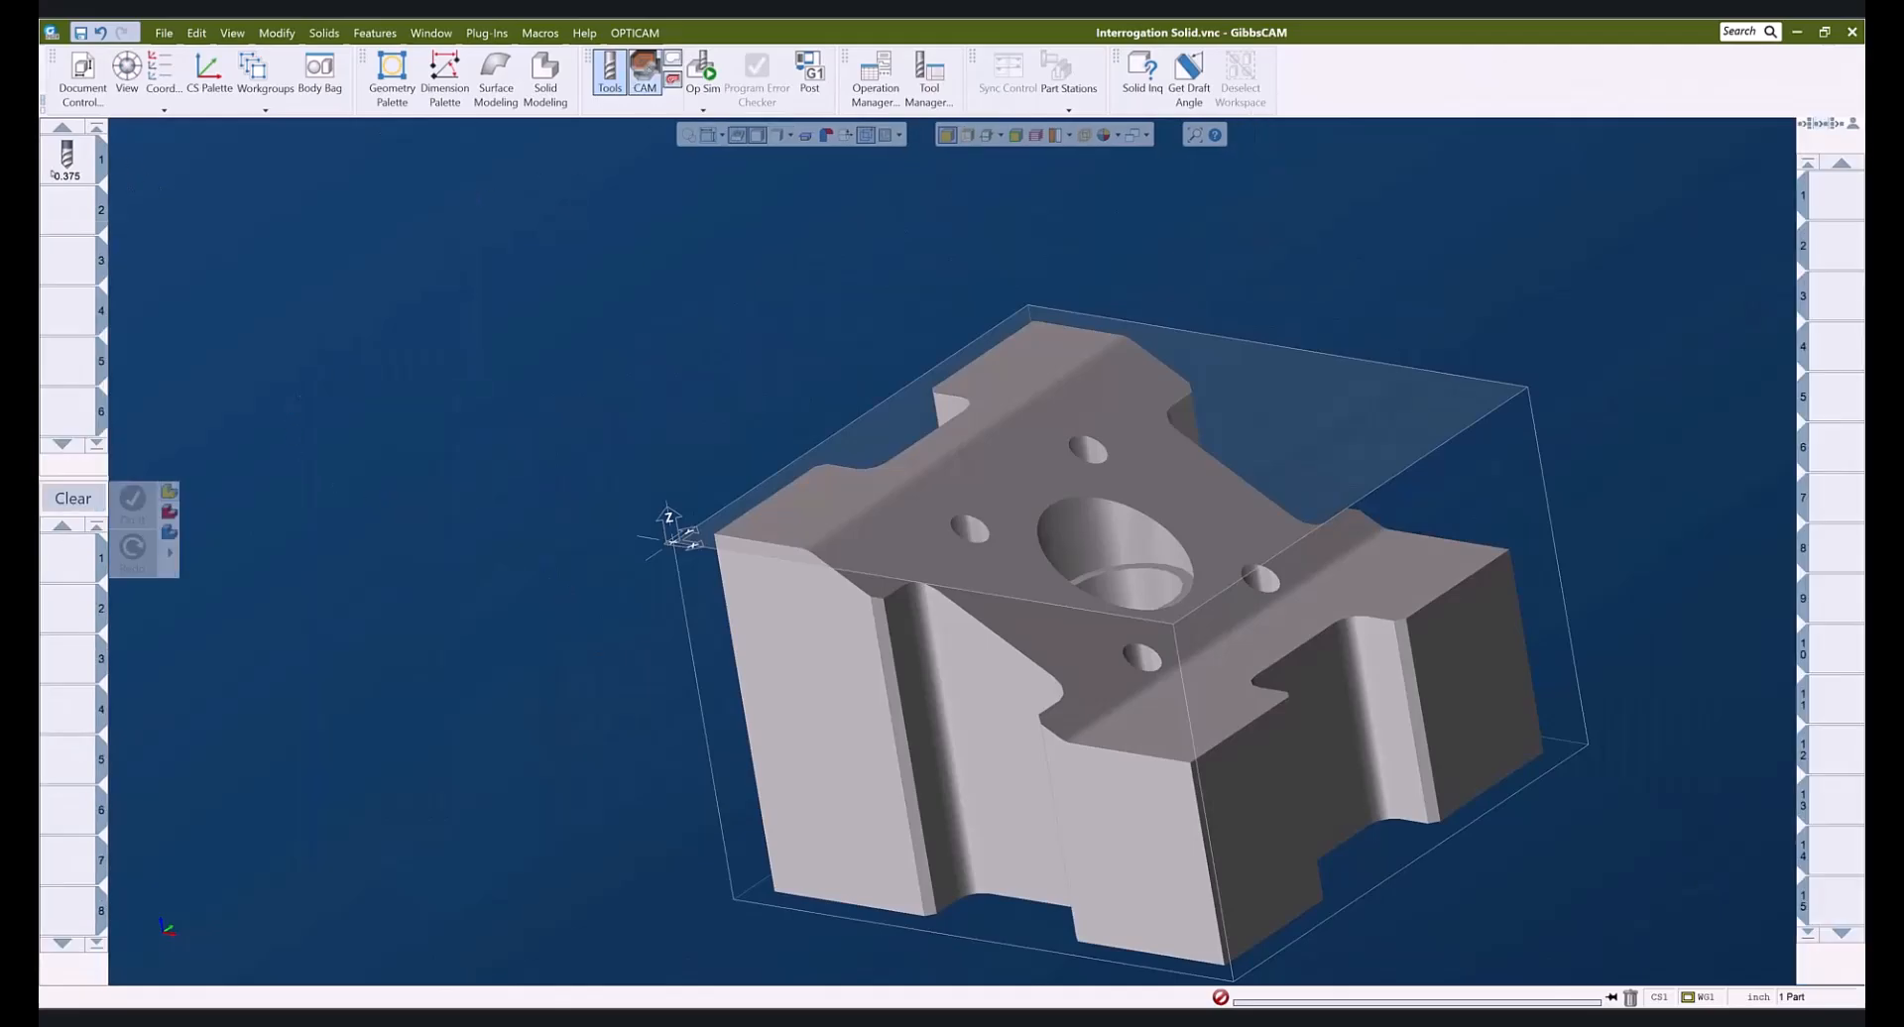
click(66, 159)
double_click(66, 557)
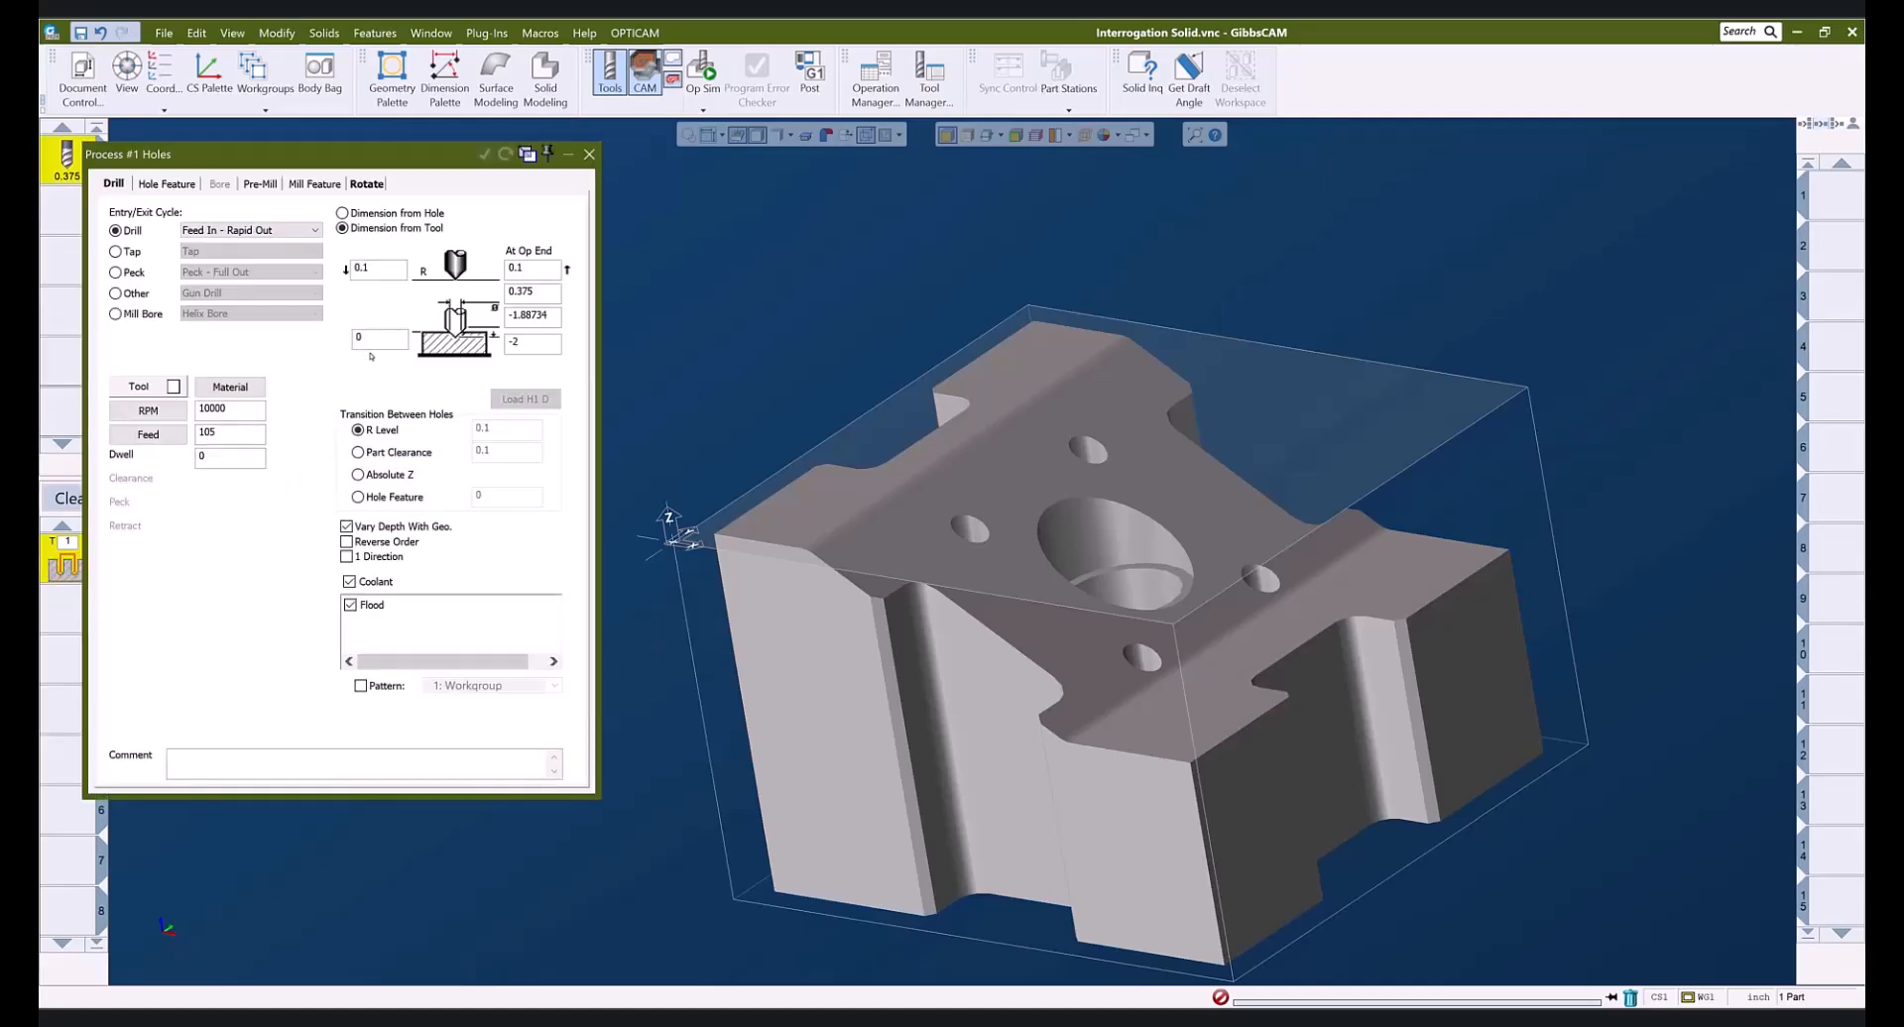
- Set hole depth, clearance -0.03349 and end-of-operation height by picking the top face
click(383, 341)
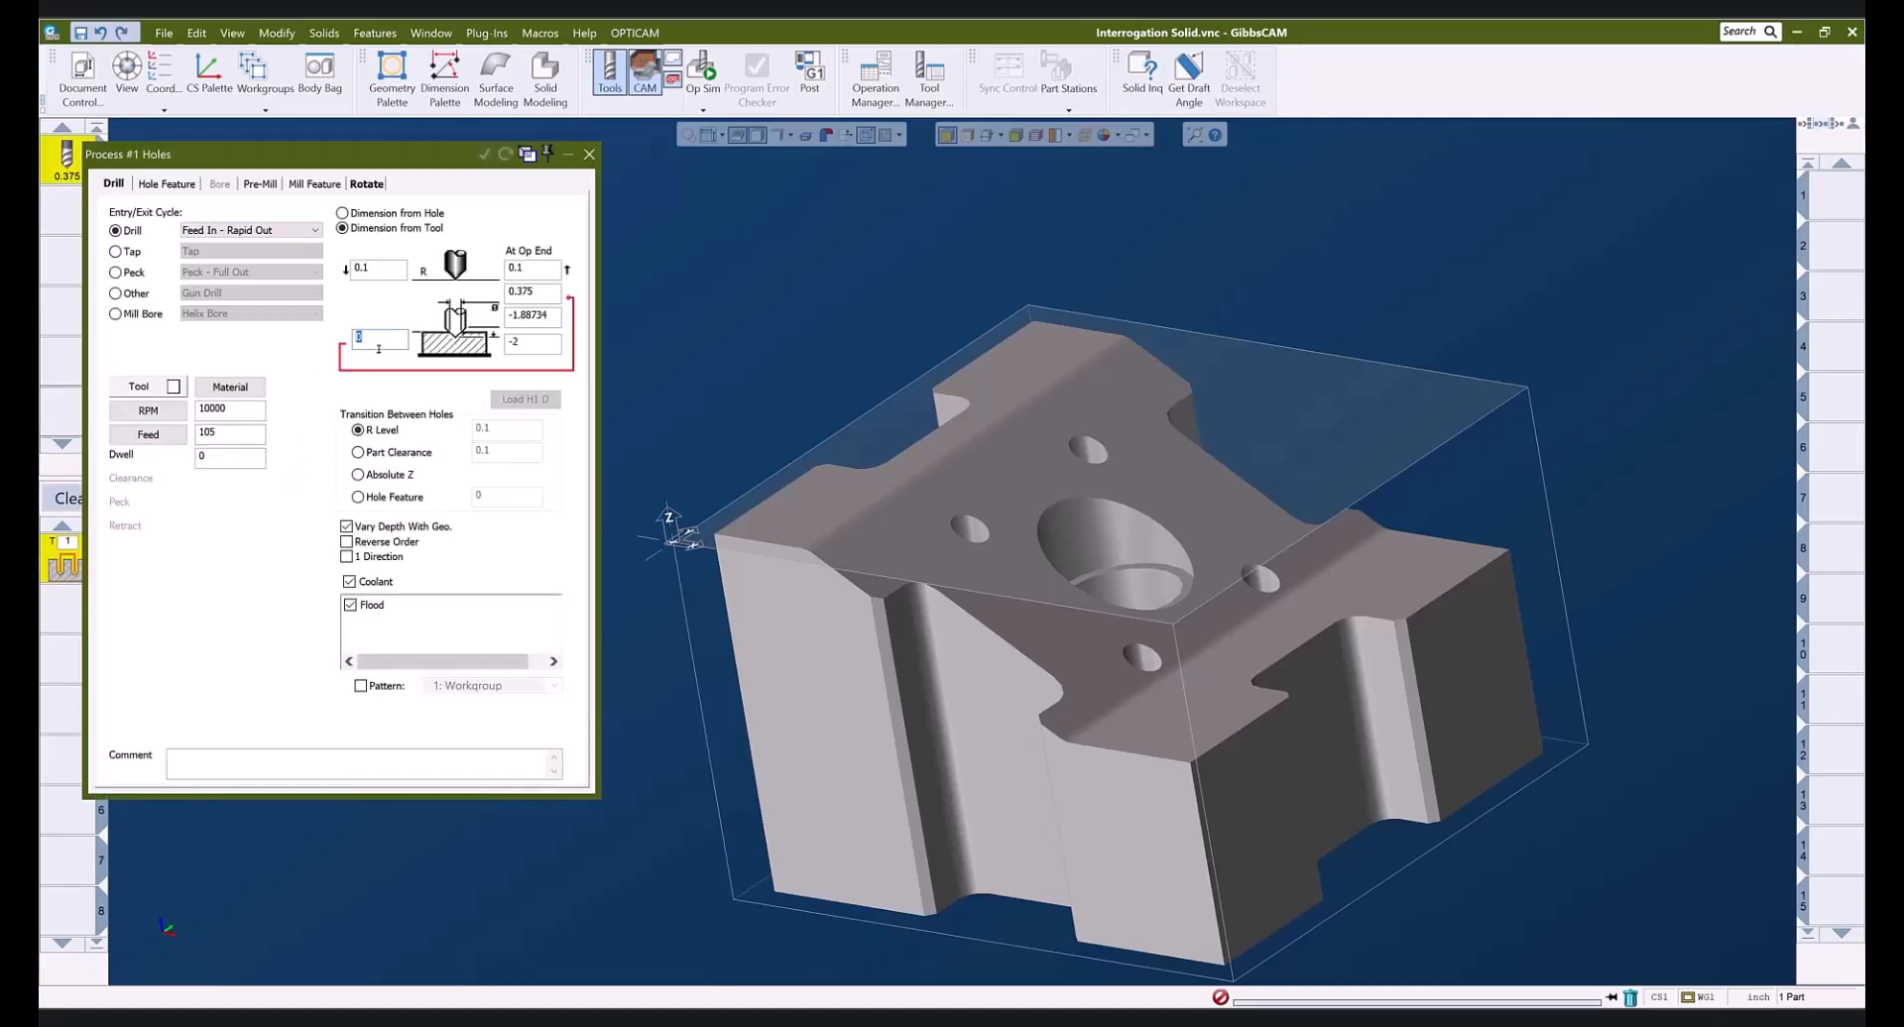
alt+click(967, 534)
drag(384, 265, 302, 269)
alt+click(850, 423)
drag(555, 267, 505, 269)
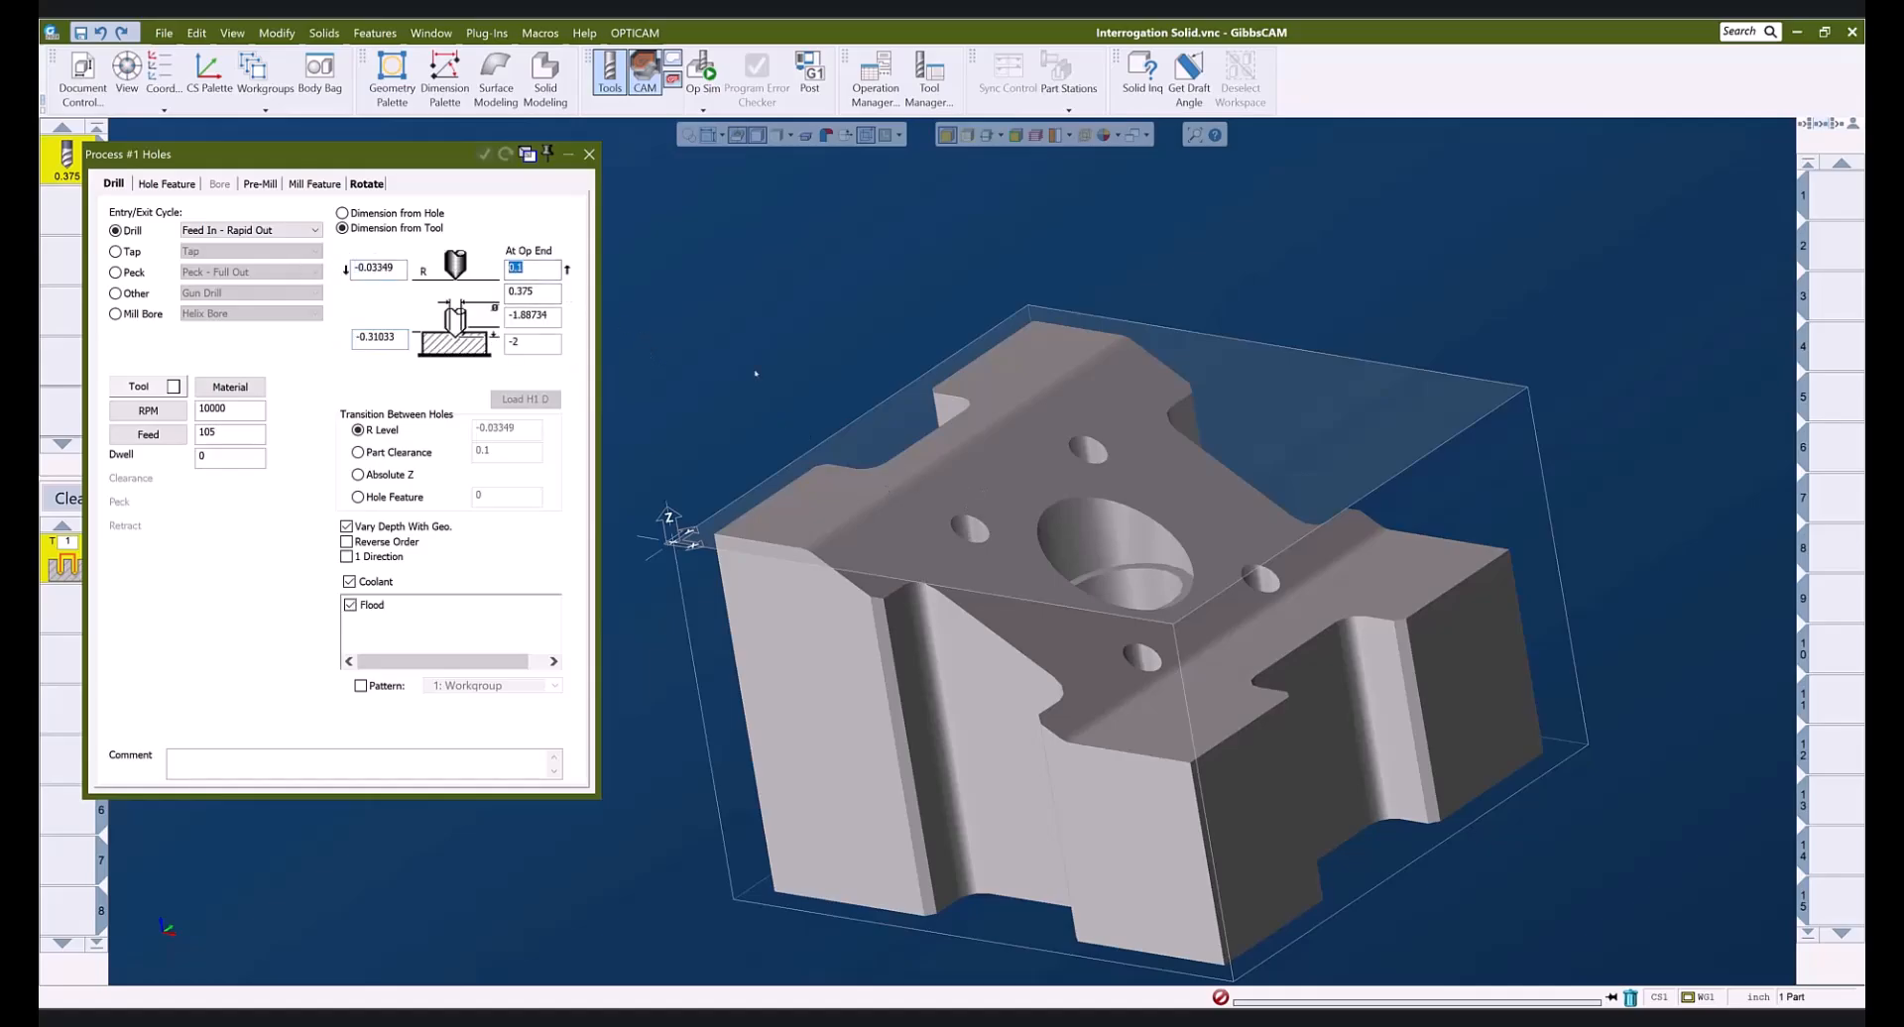
alt+click(1093, 475)
- Set the drill depth to -1.44856 from the bore floor and close the Holes process
click(401, 345)
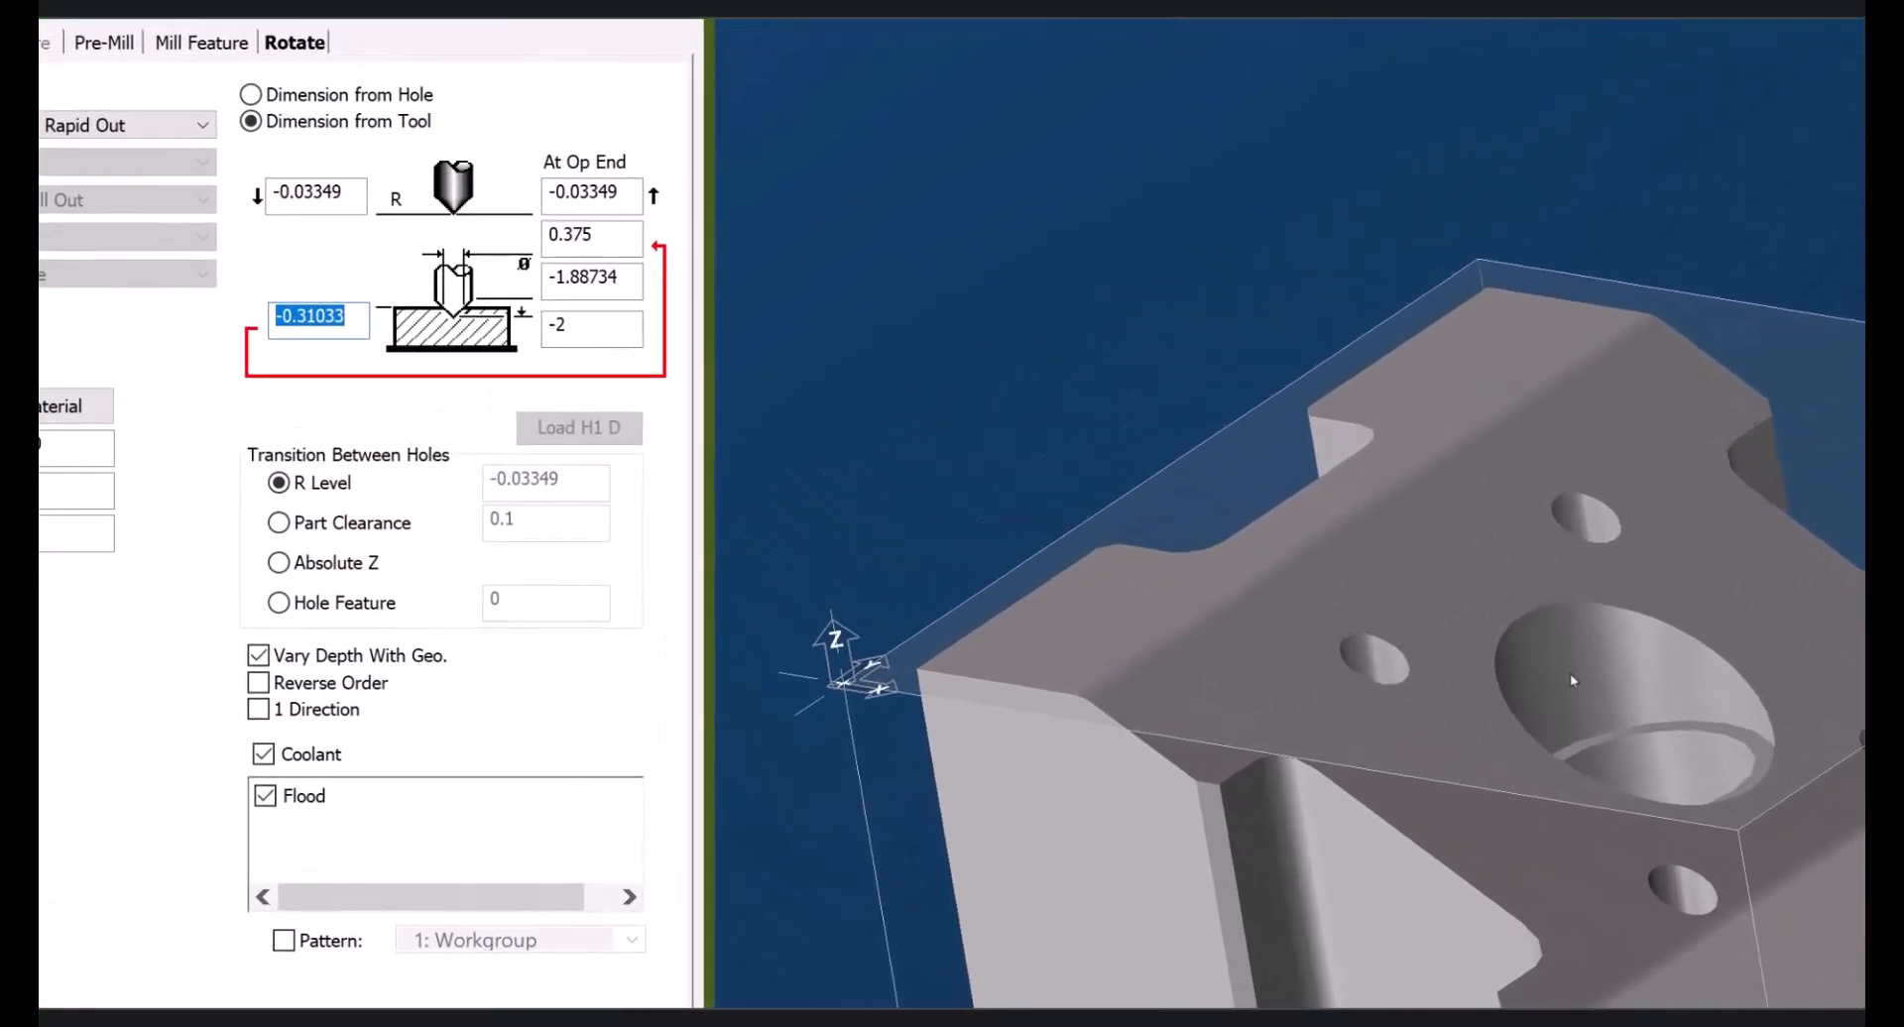
alt+click(1076, 536)
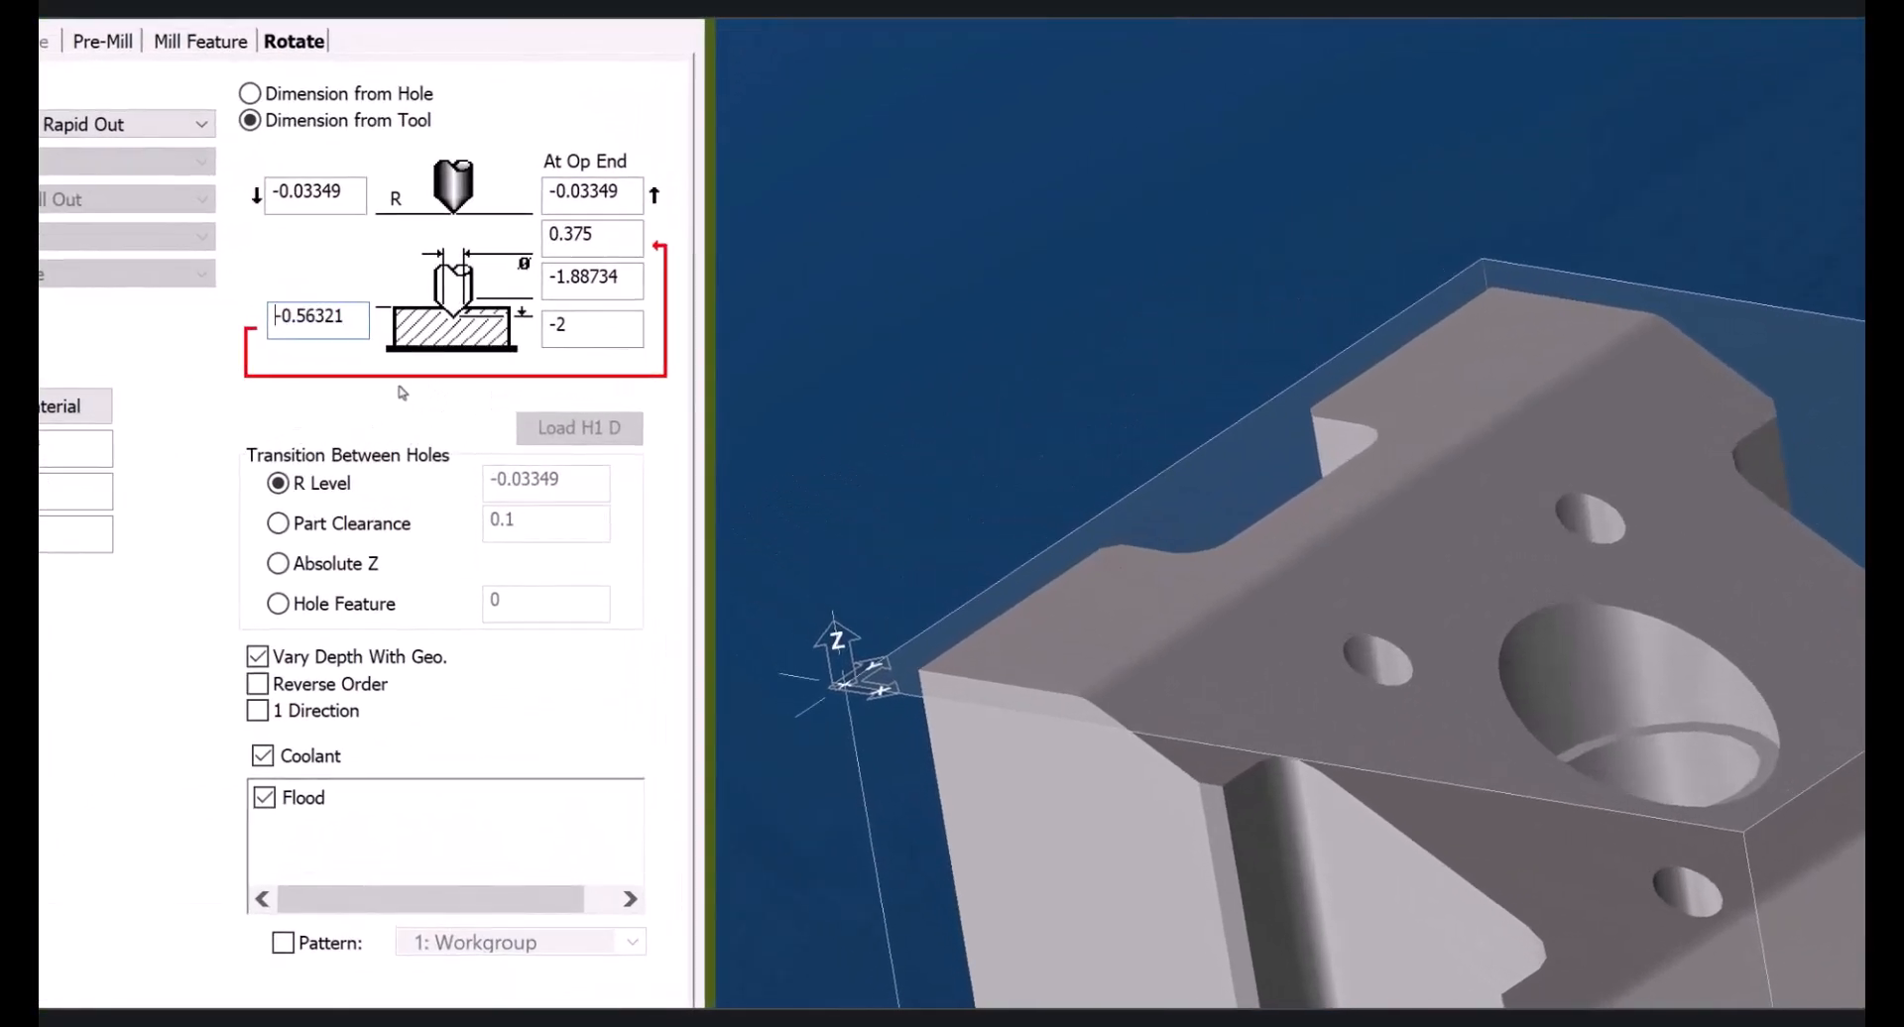
drag(360, 334, 212, 323)
drag(571, 327, 513, 338)
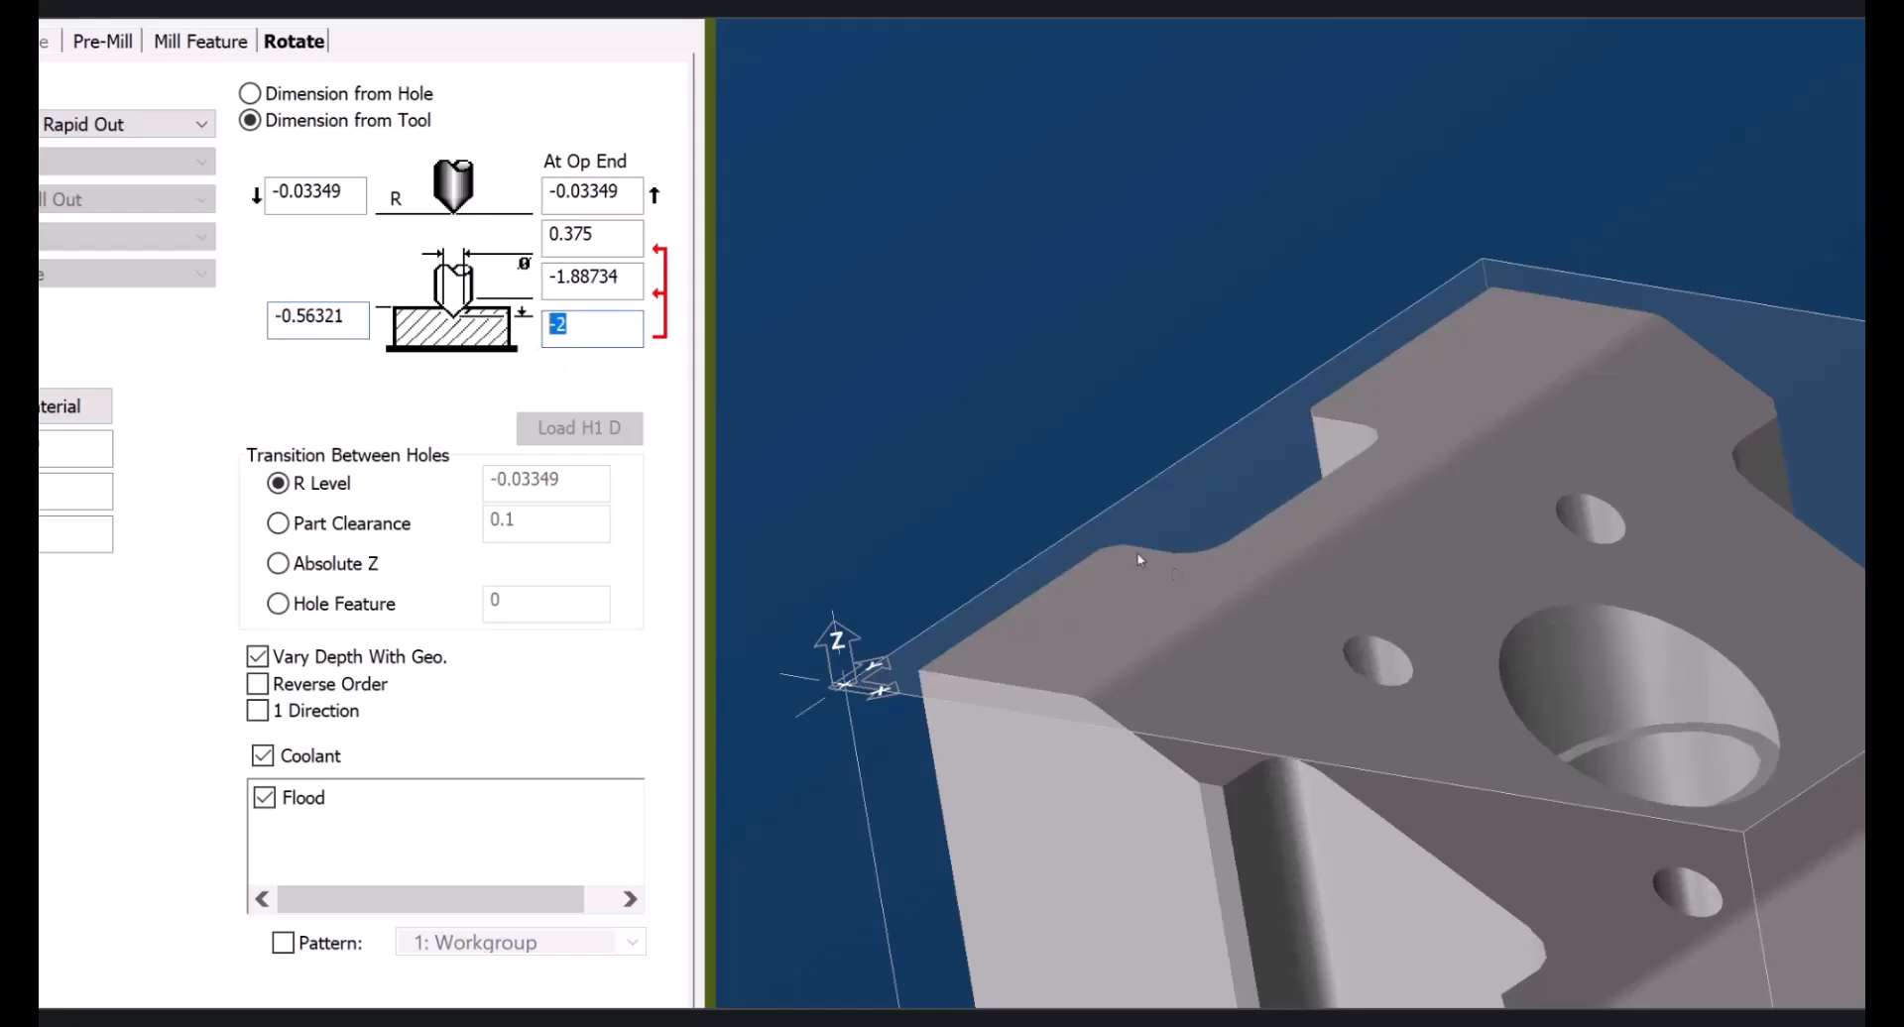
click(1550, 674)
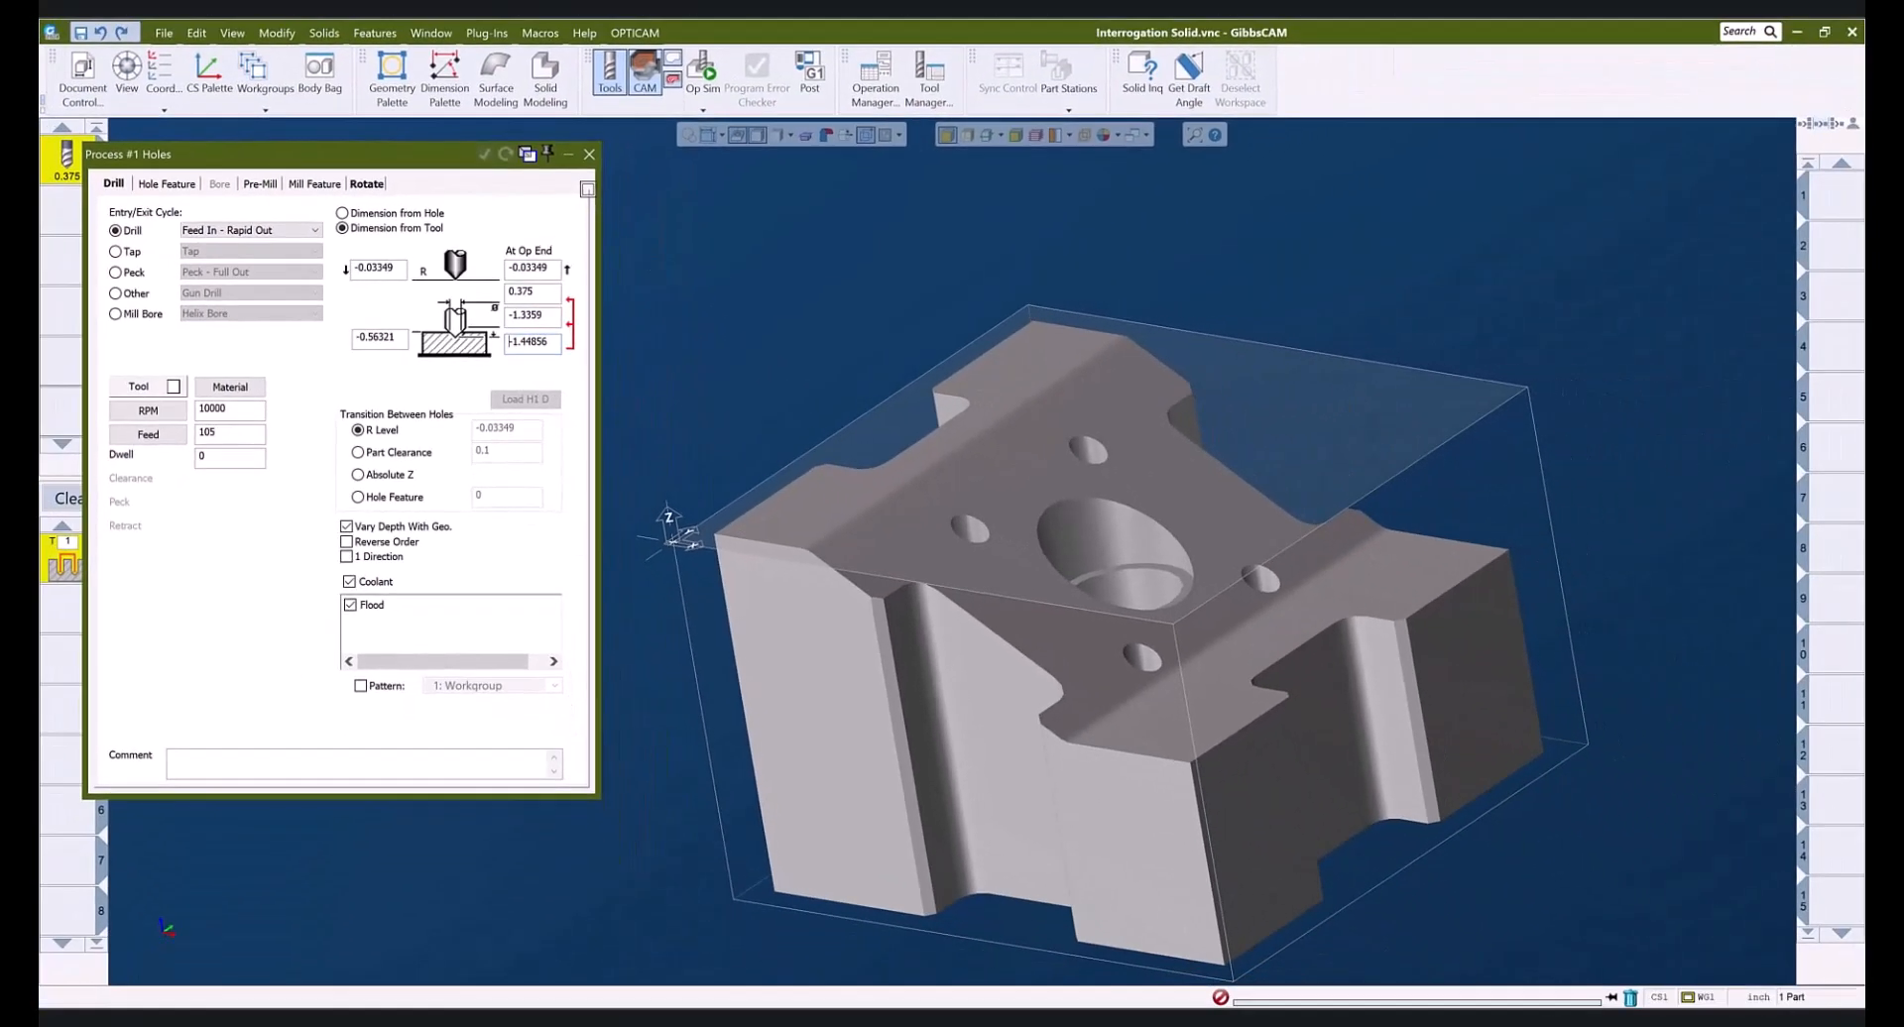
click(590, 156)
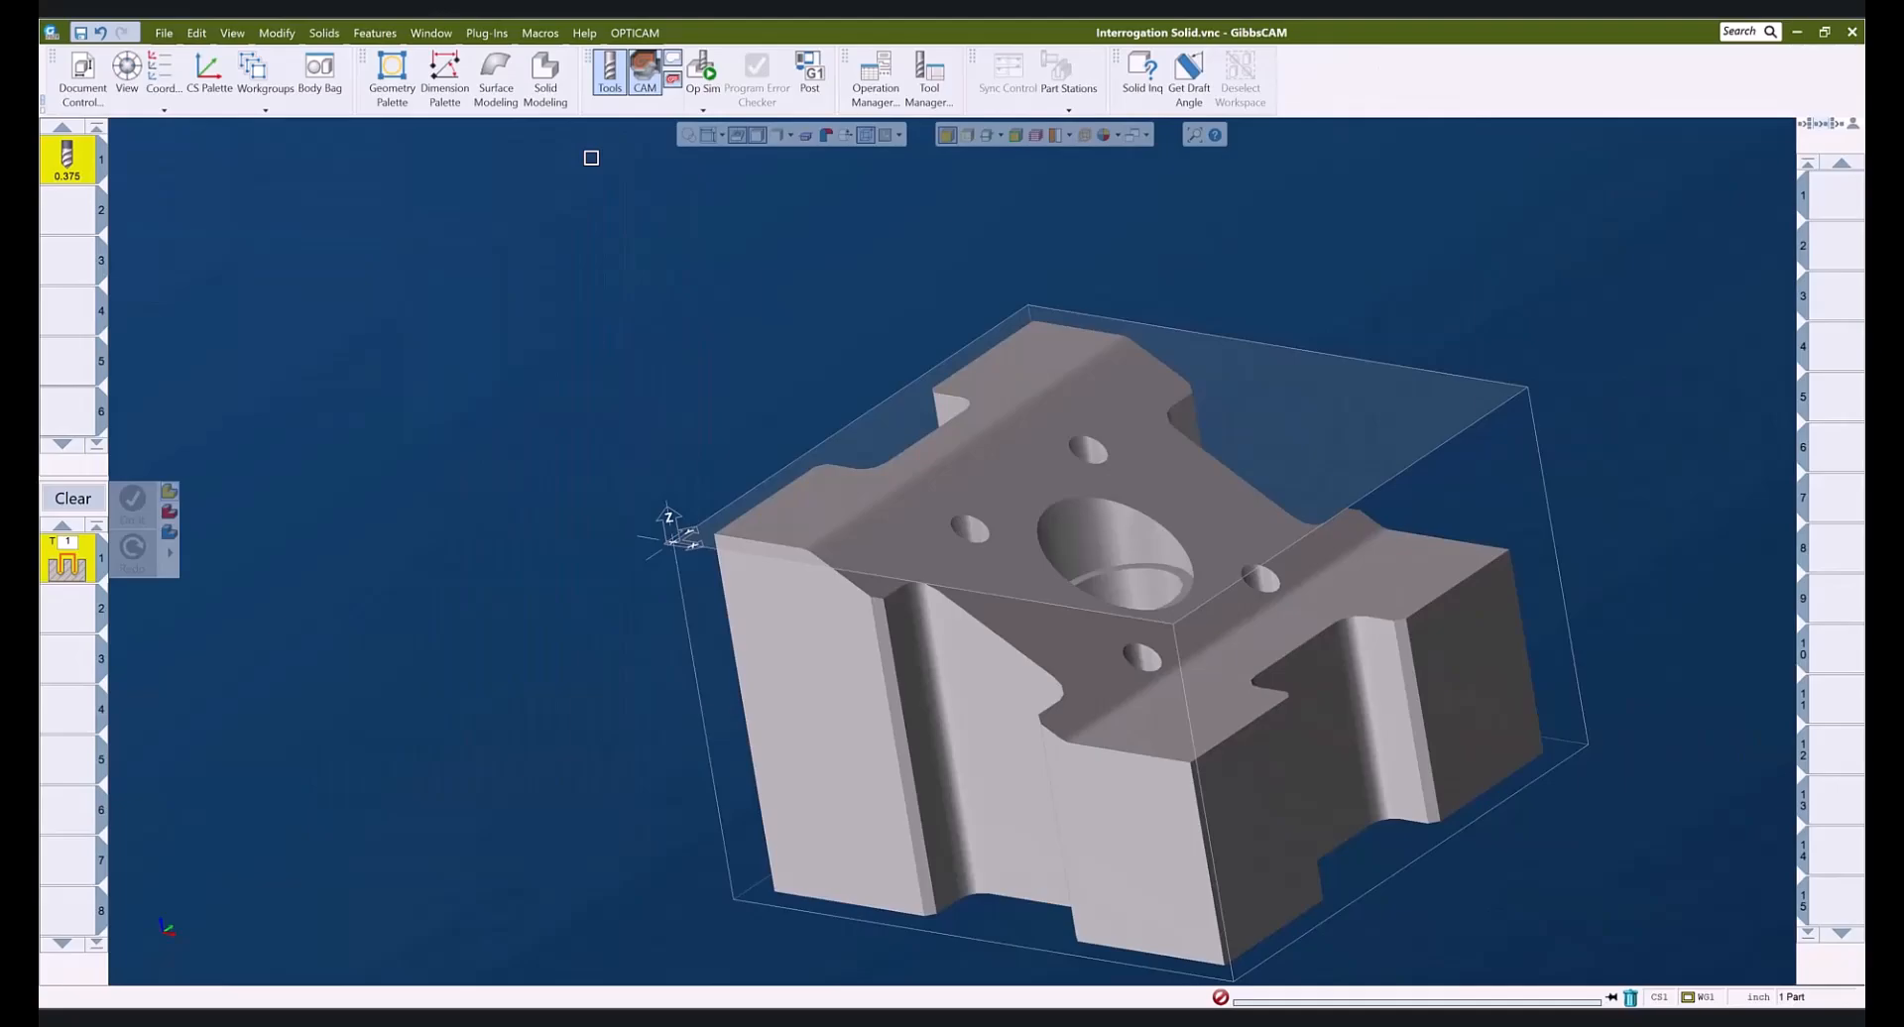
- Render the solid transparent with hidden edges showing, tilted, and open the Dimension Palette
key(ctrl+u)
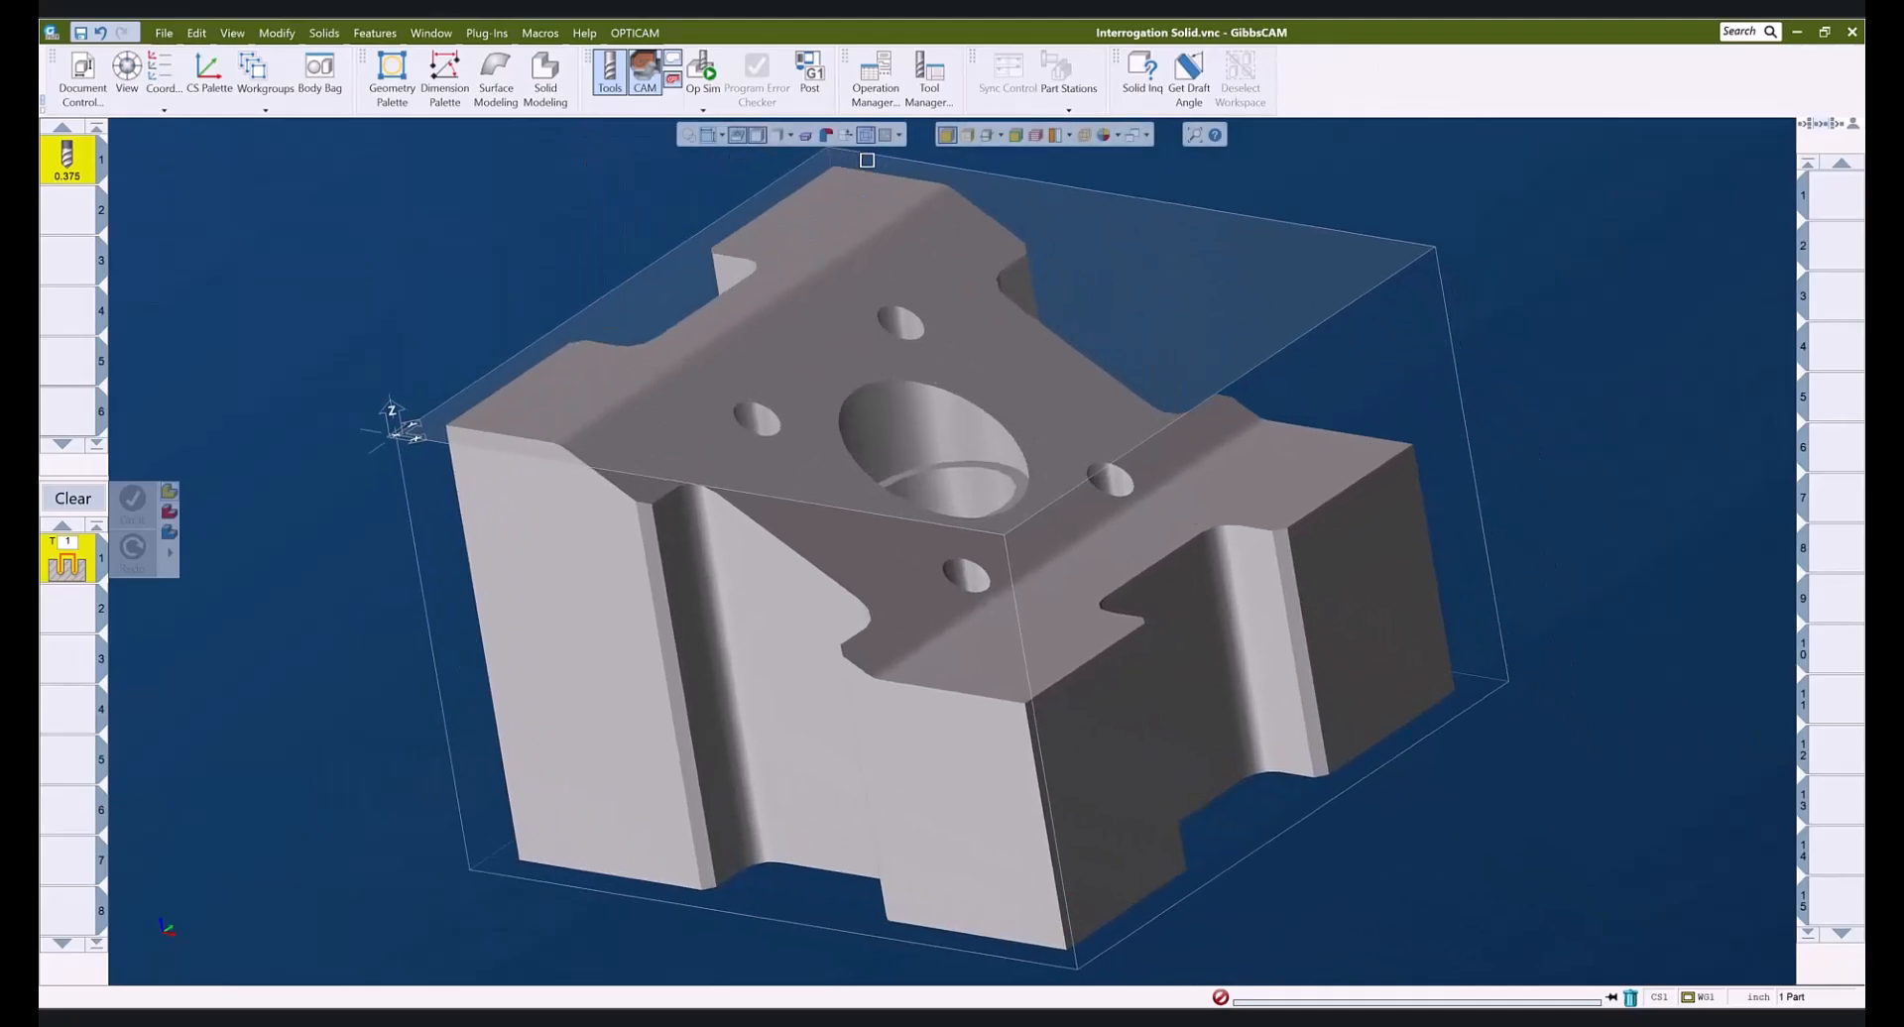
click(967, 135)
middle_drag(827, 513, 827, 558)
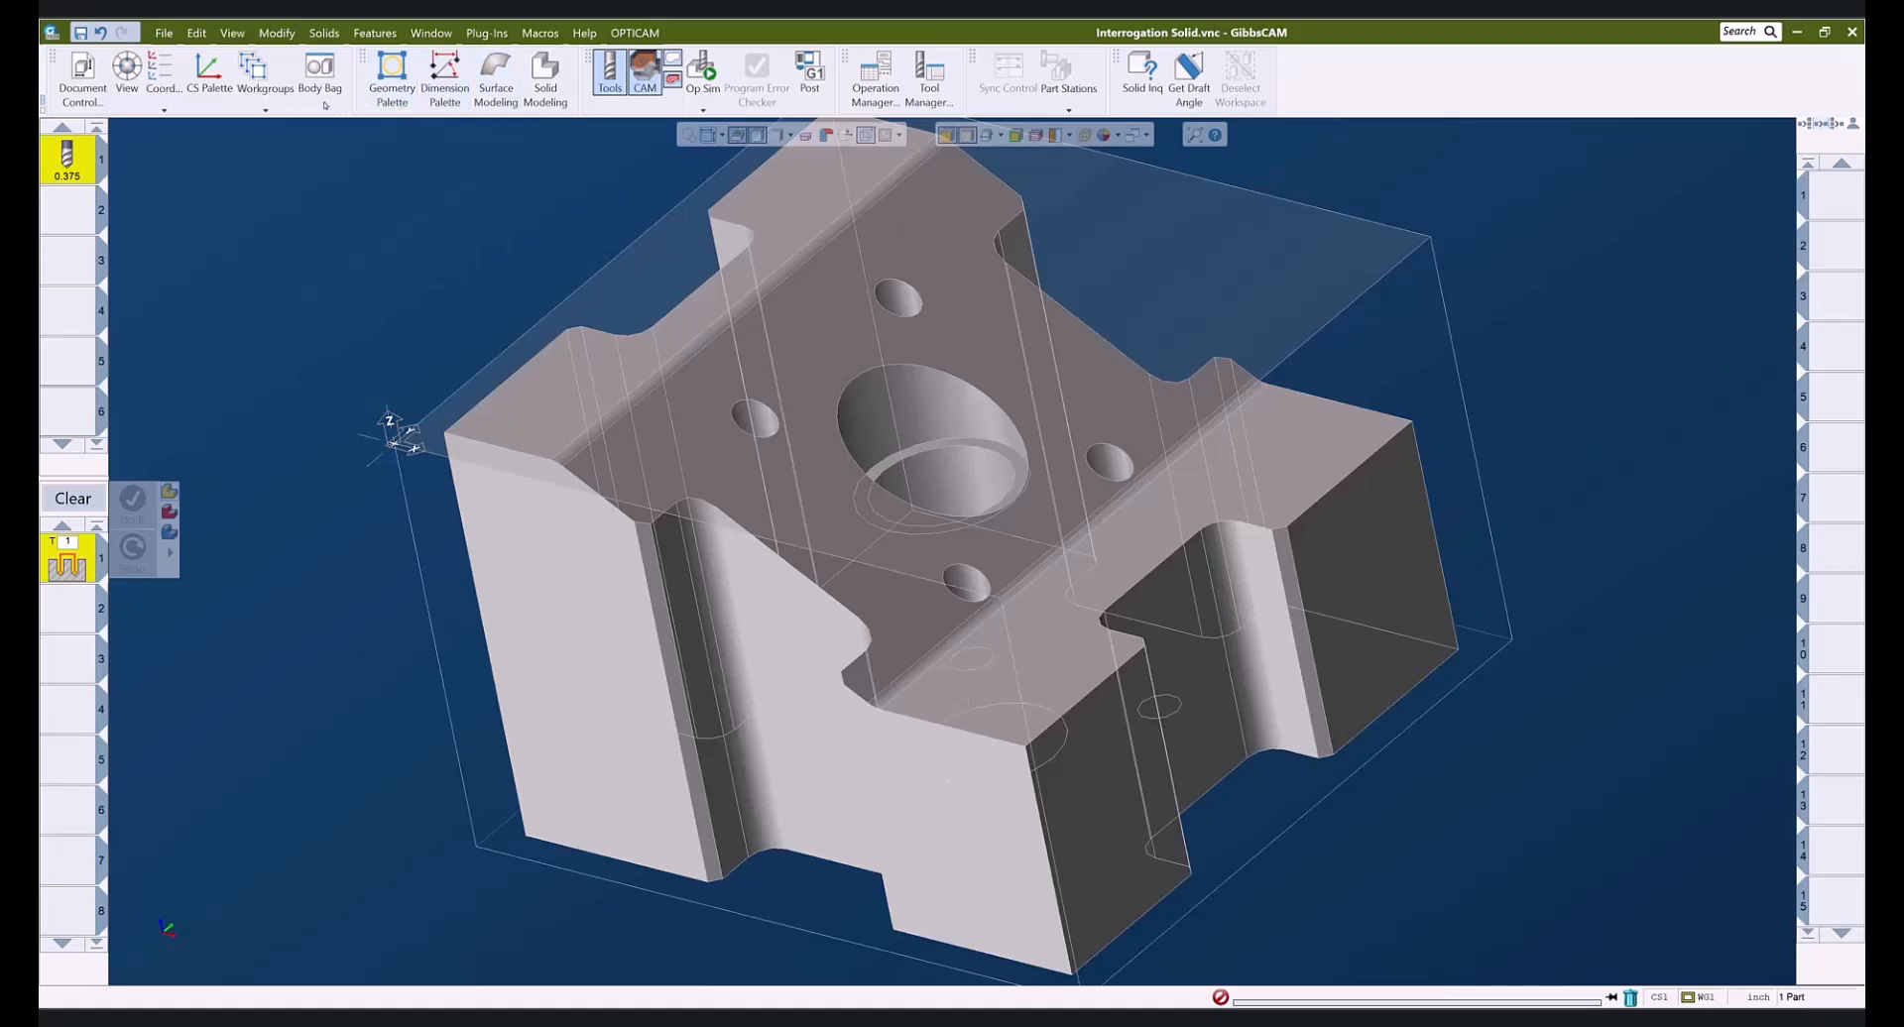
click(444, 79)
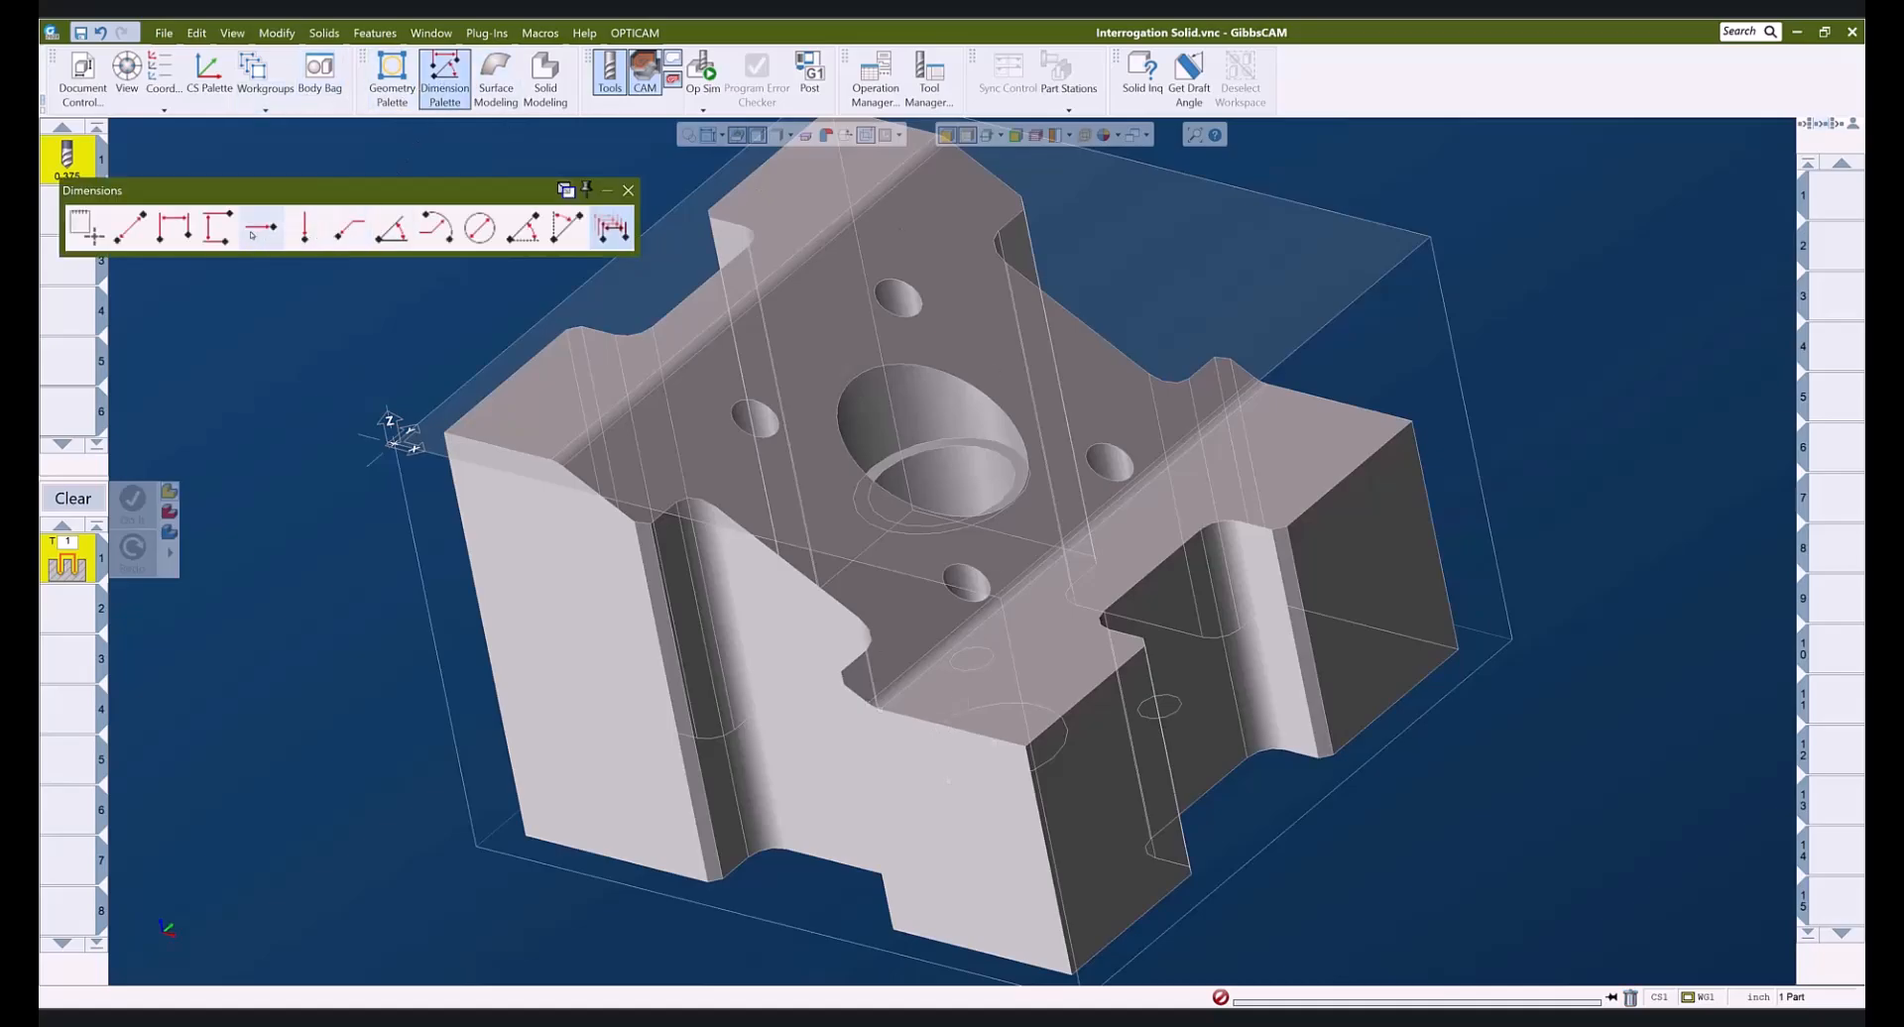
- Add horizontal dimensions 0.5665 at the top edge and 1.4990 across the central bore
click(175, 231)
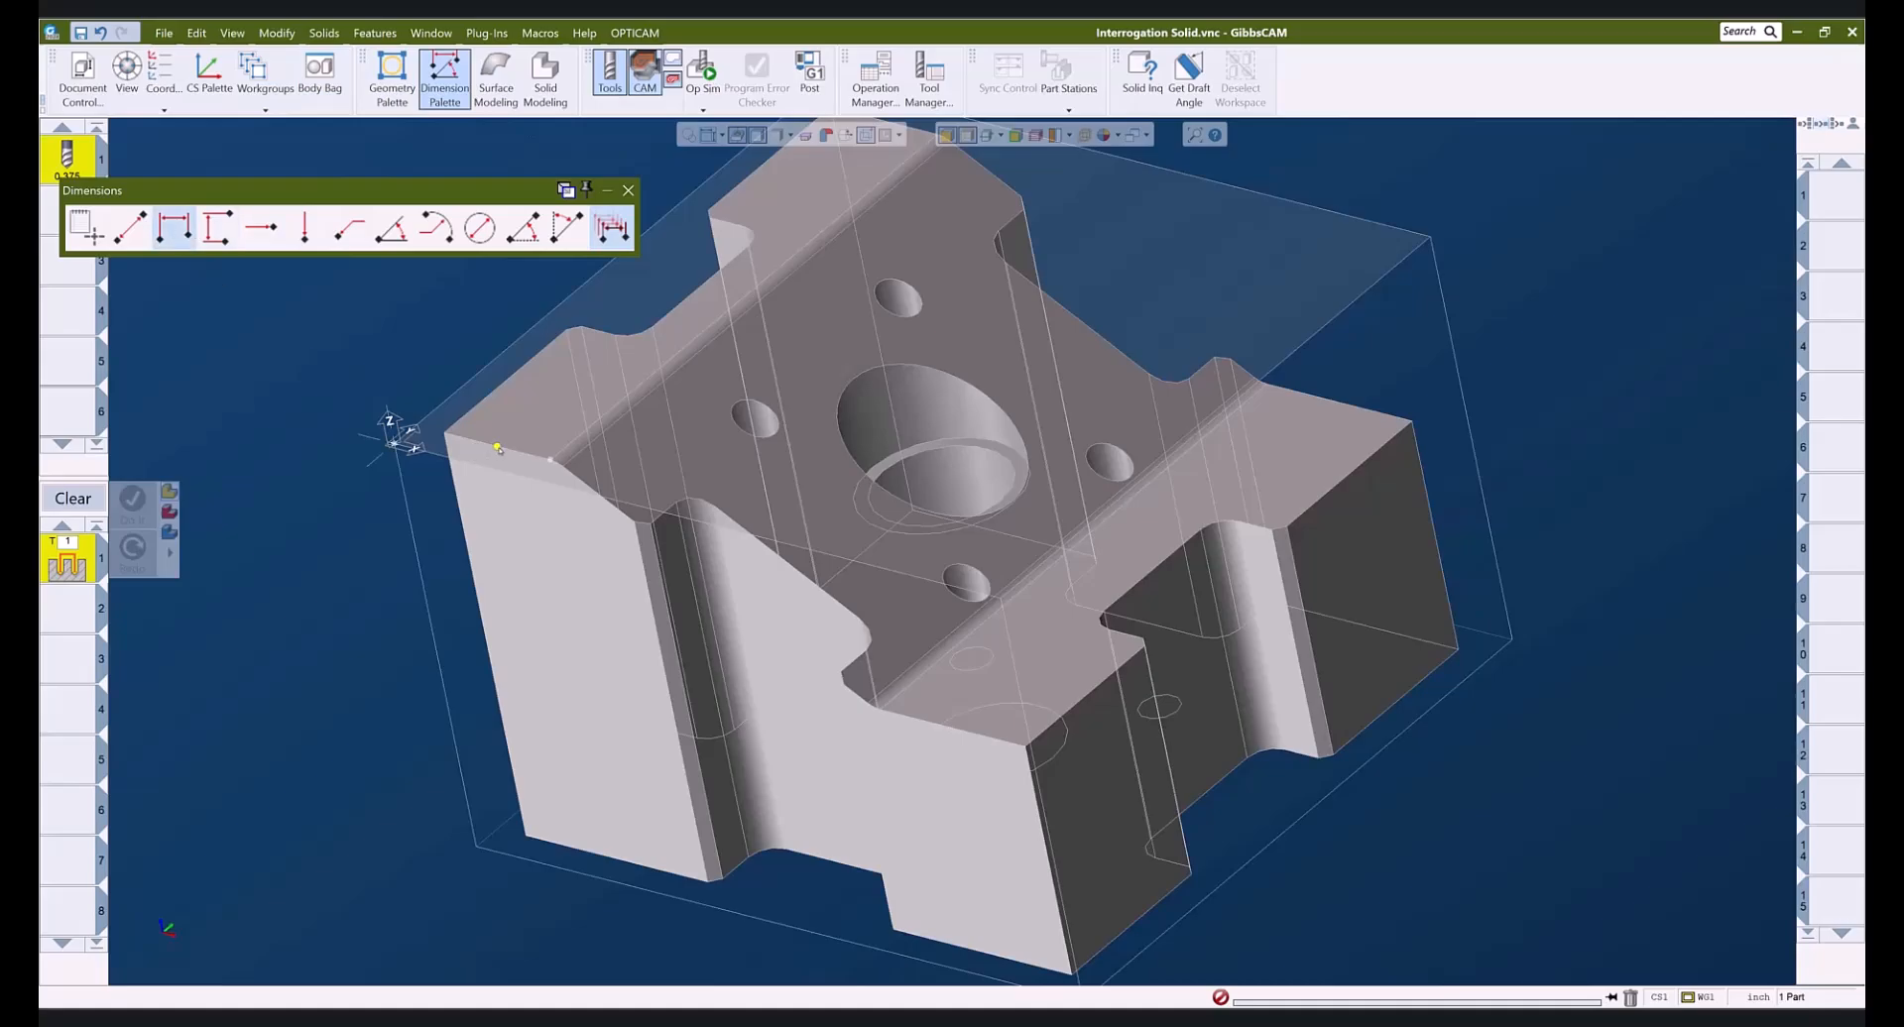
click(547, 463)
drag(534, 459, 511, 515)
key(ctrl+h)
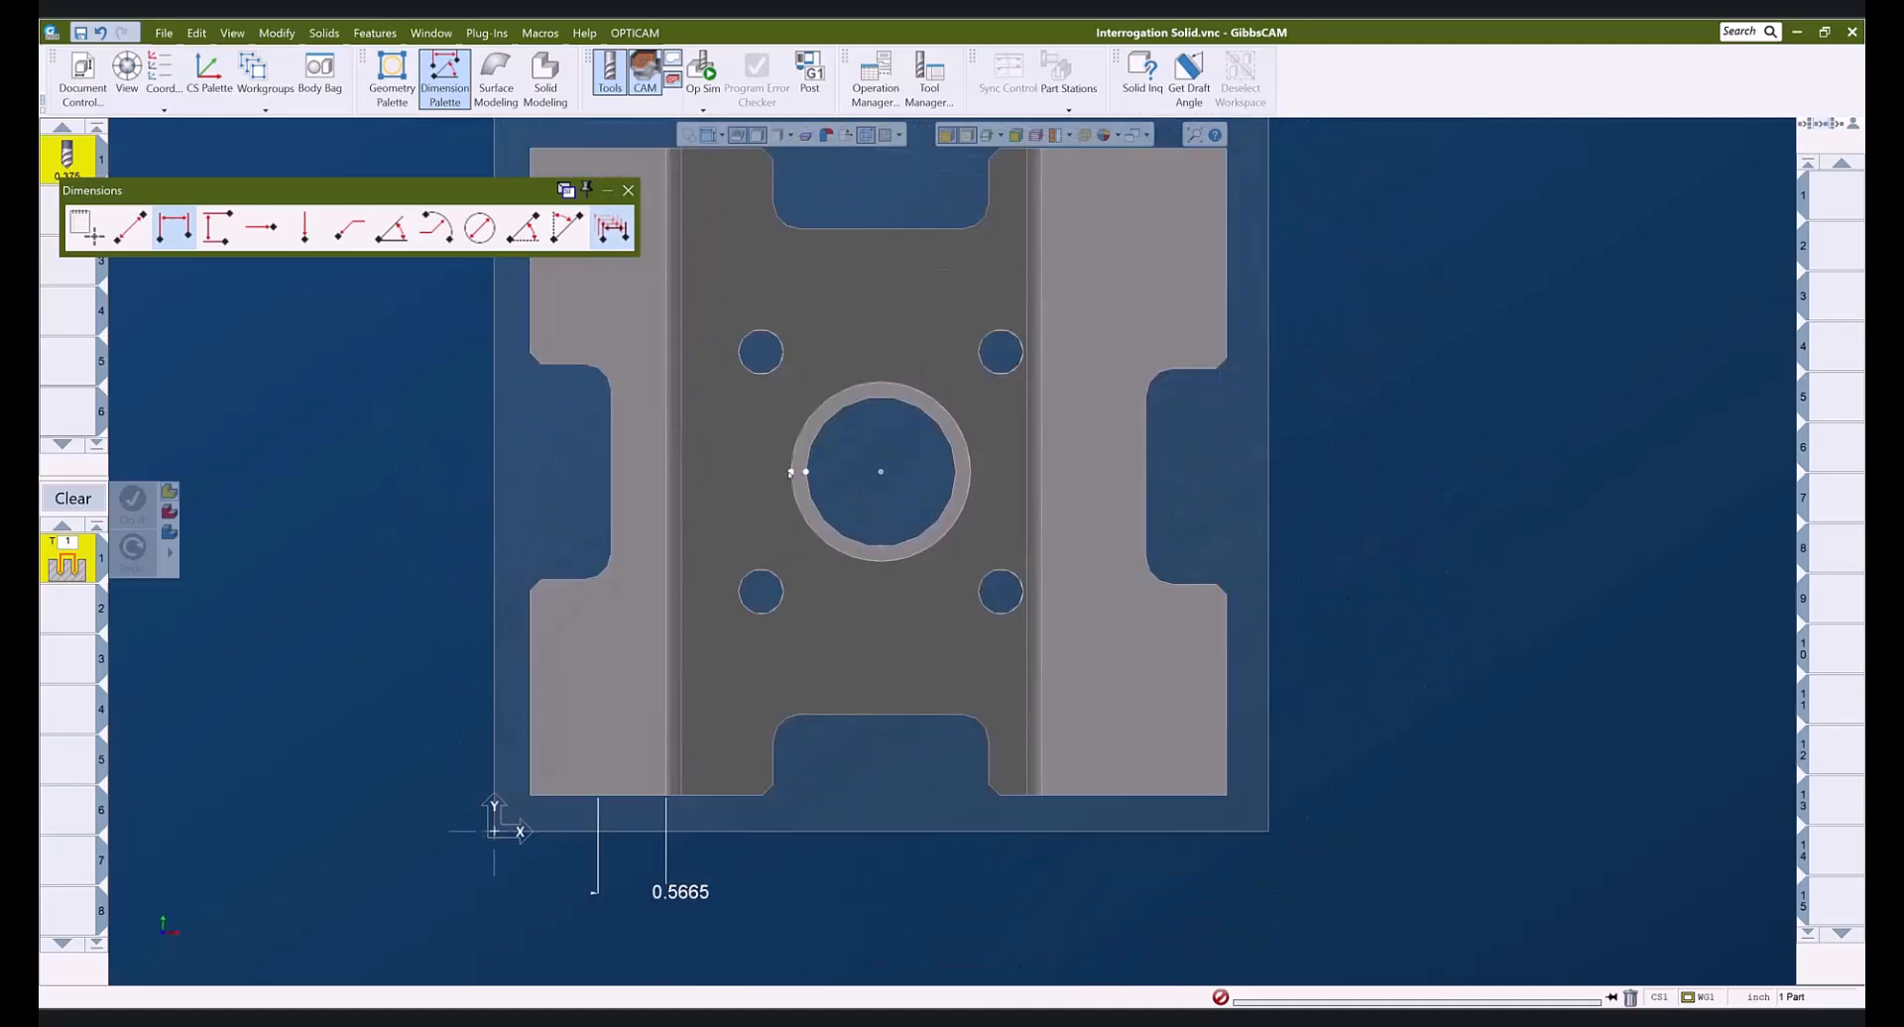
click(970, 472)
click(880, 355)
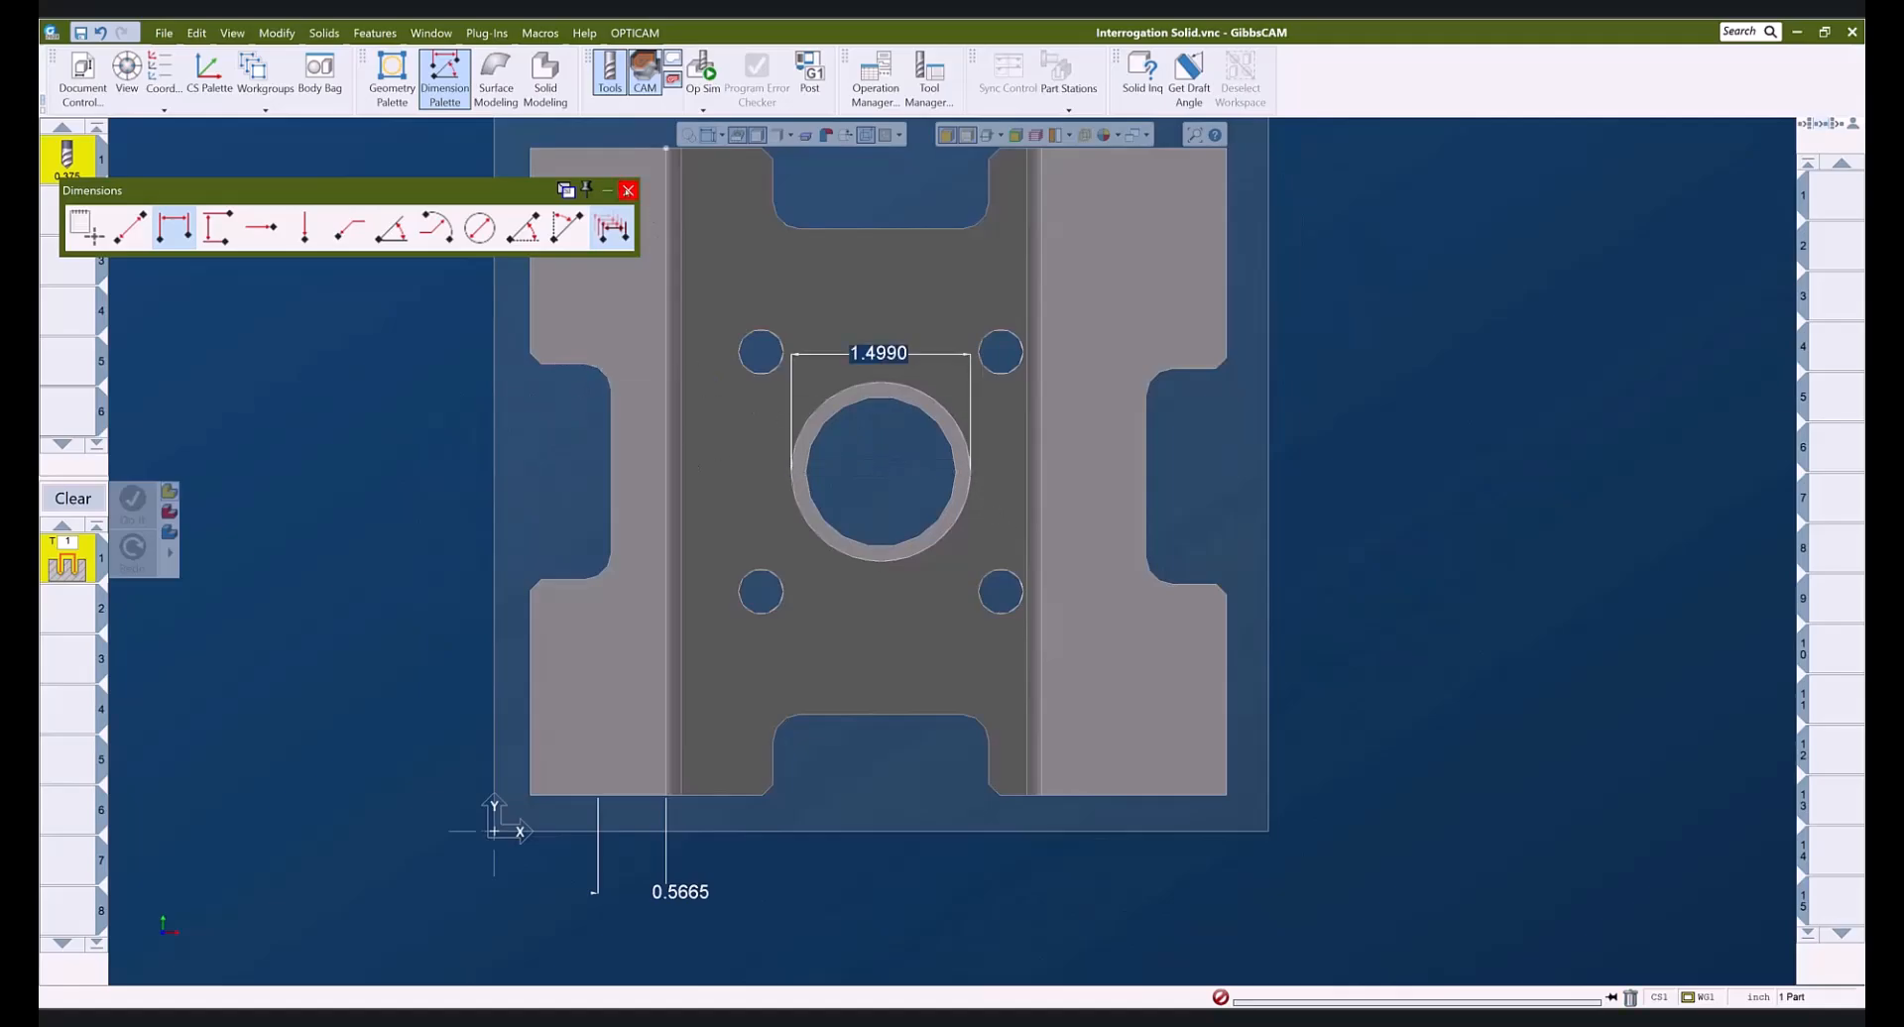
click(628, 189)
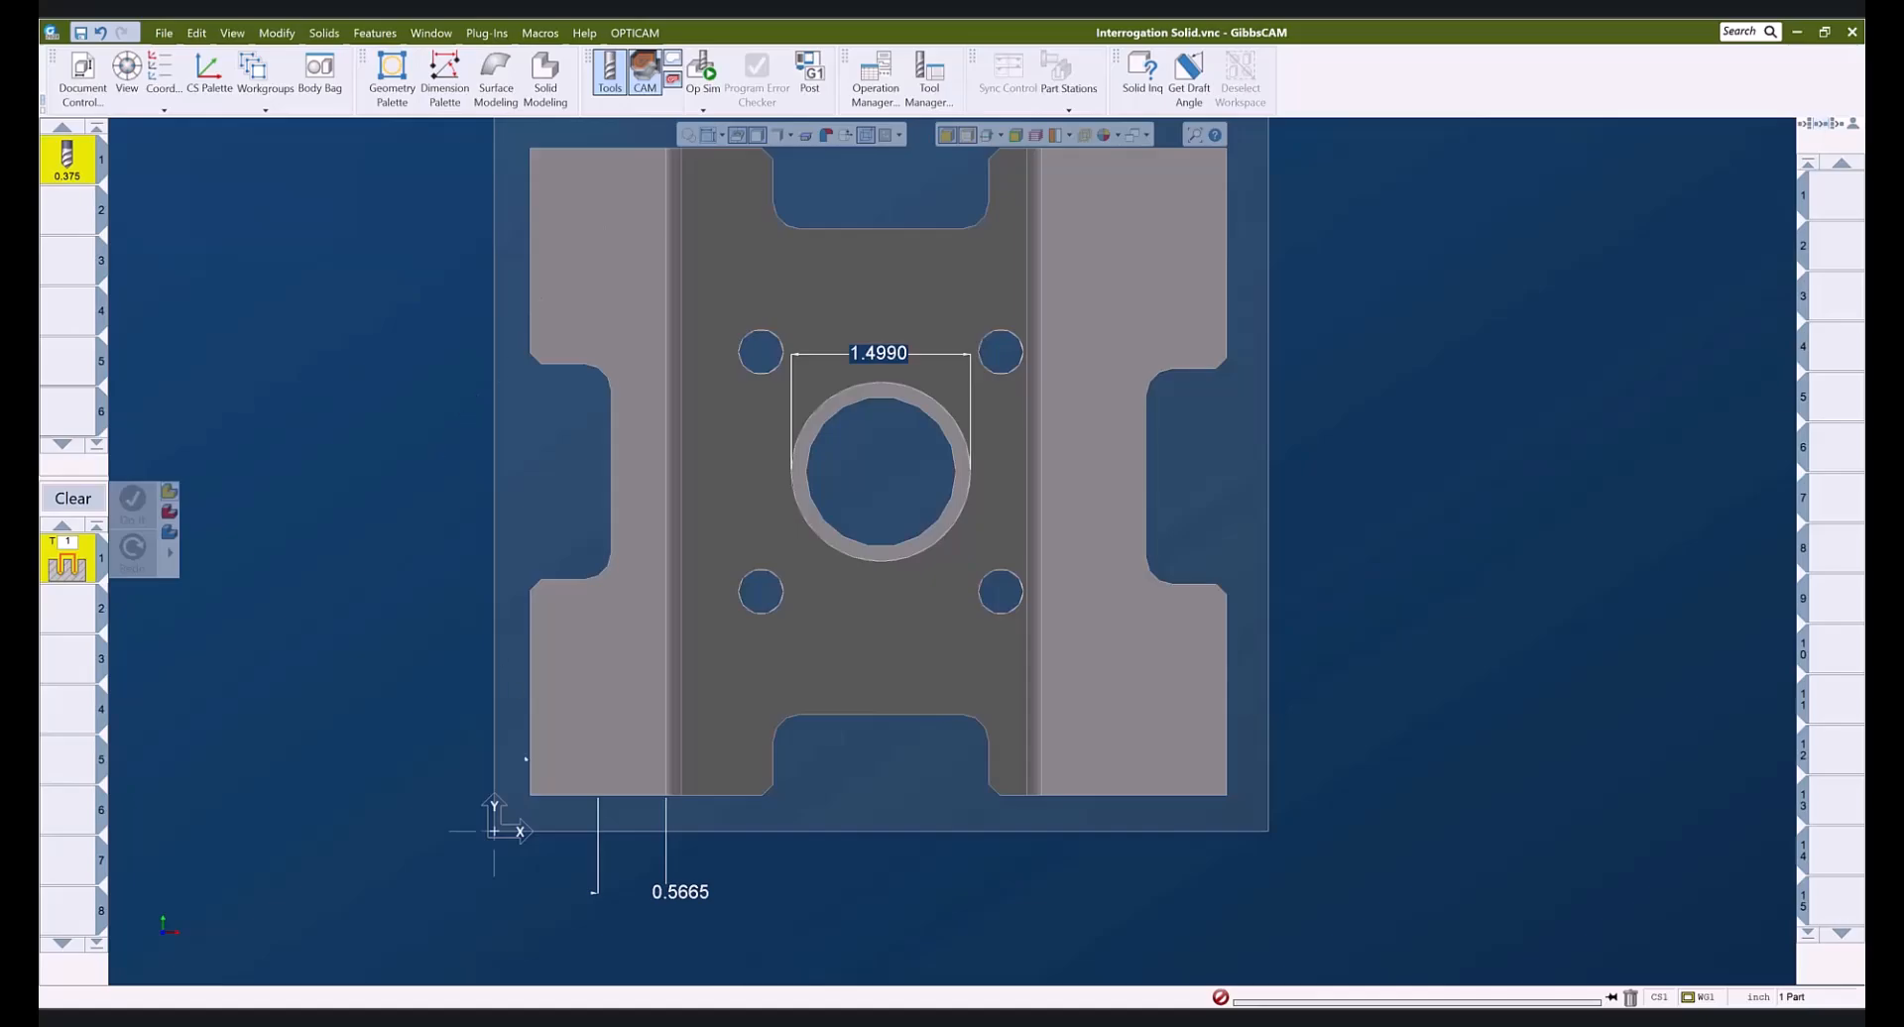
- Return to the straight top view and undo the two measured dimensions
middle_drag(806, 860, 667, 446)
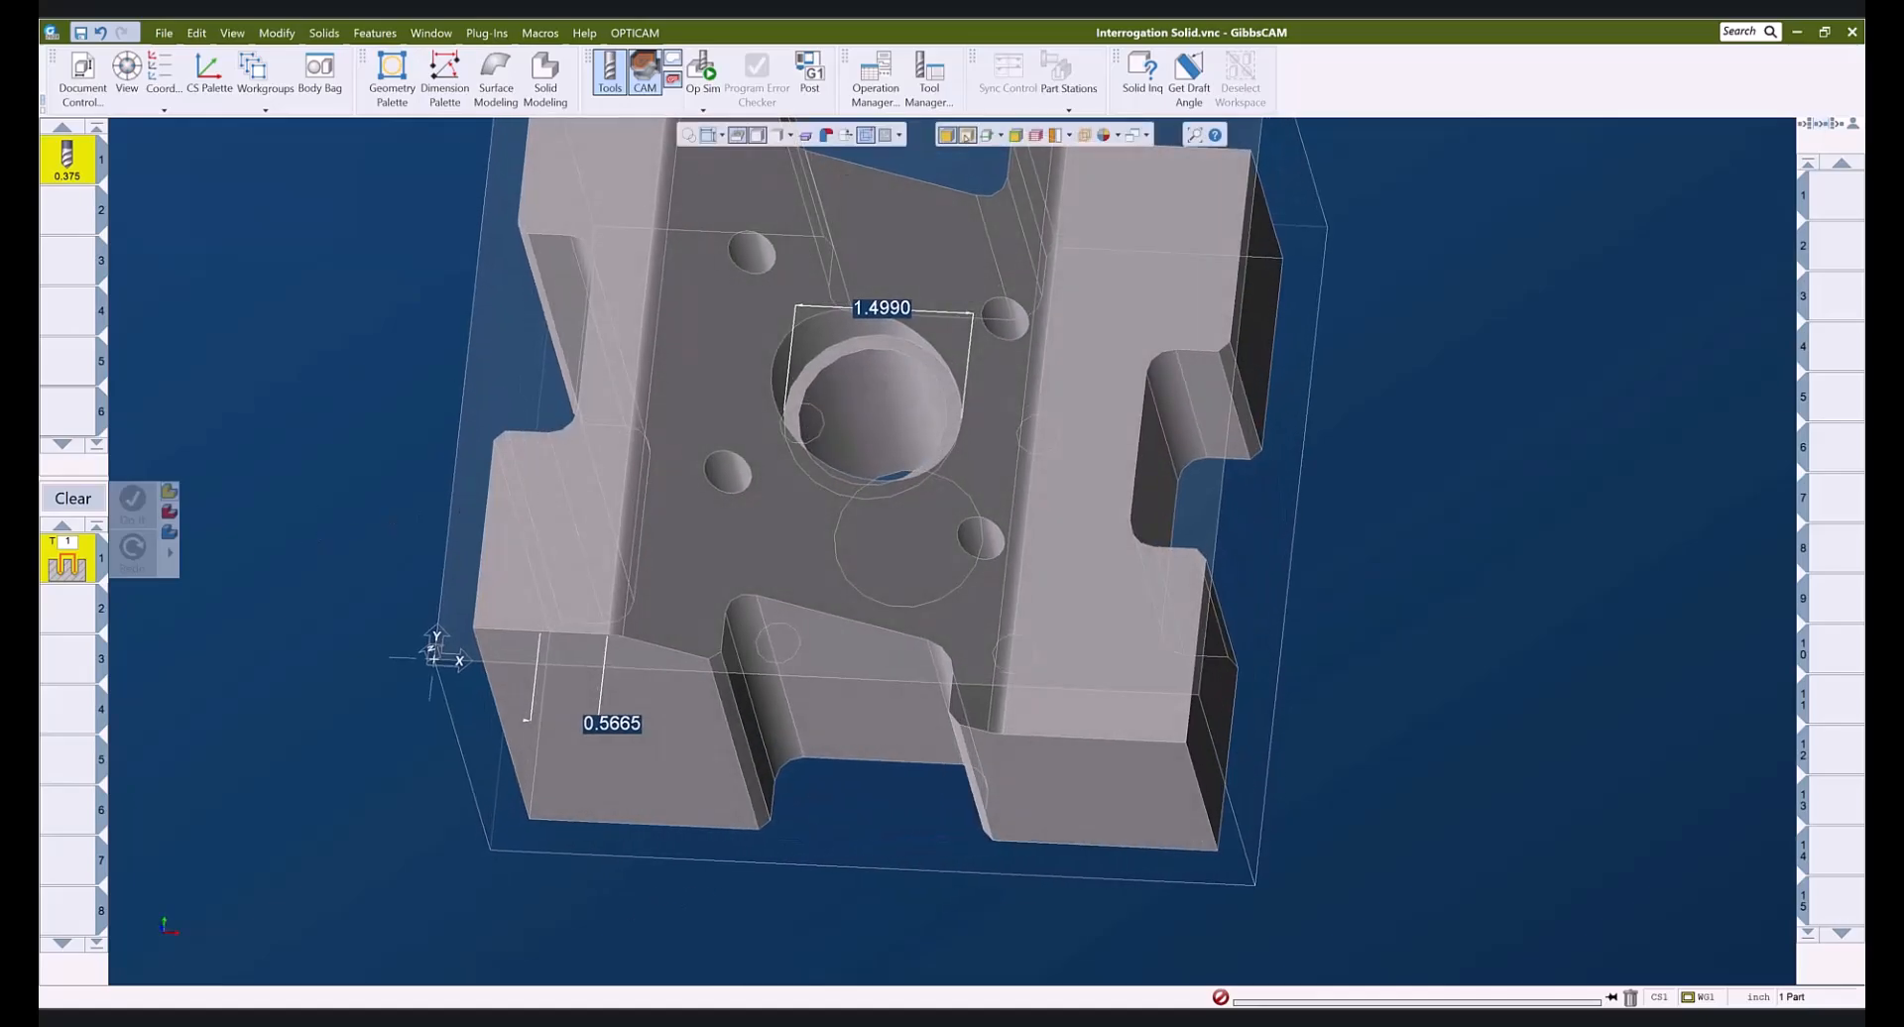
click(946, 136)
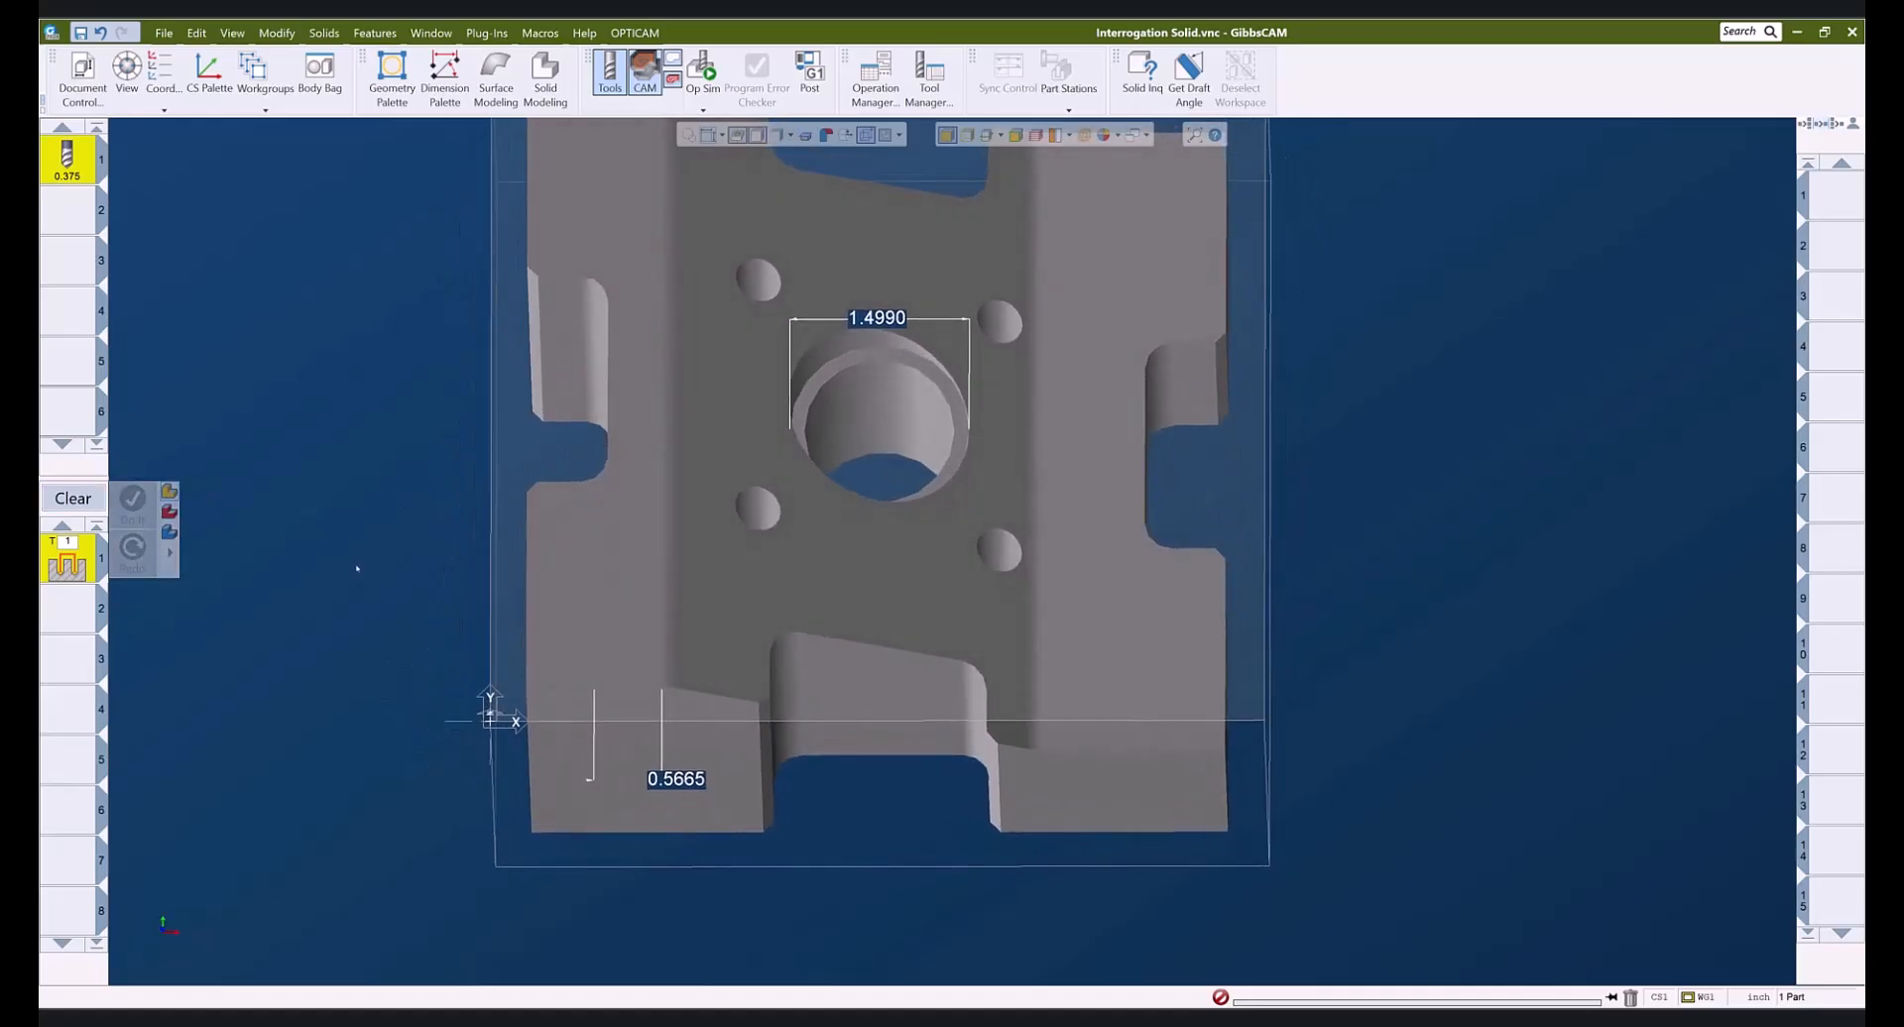
key(ctrl+z)
key(ctrl+z)
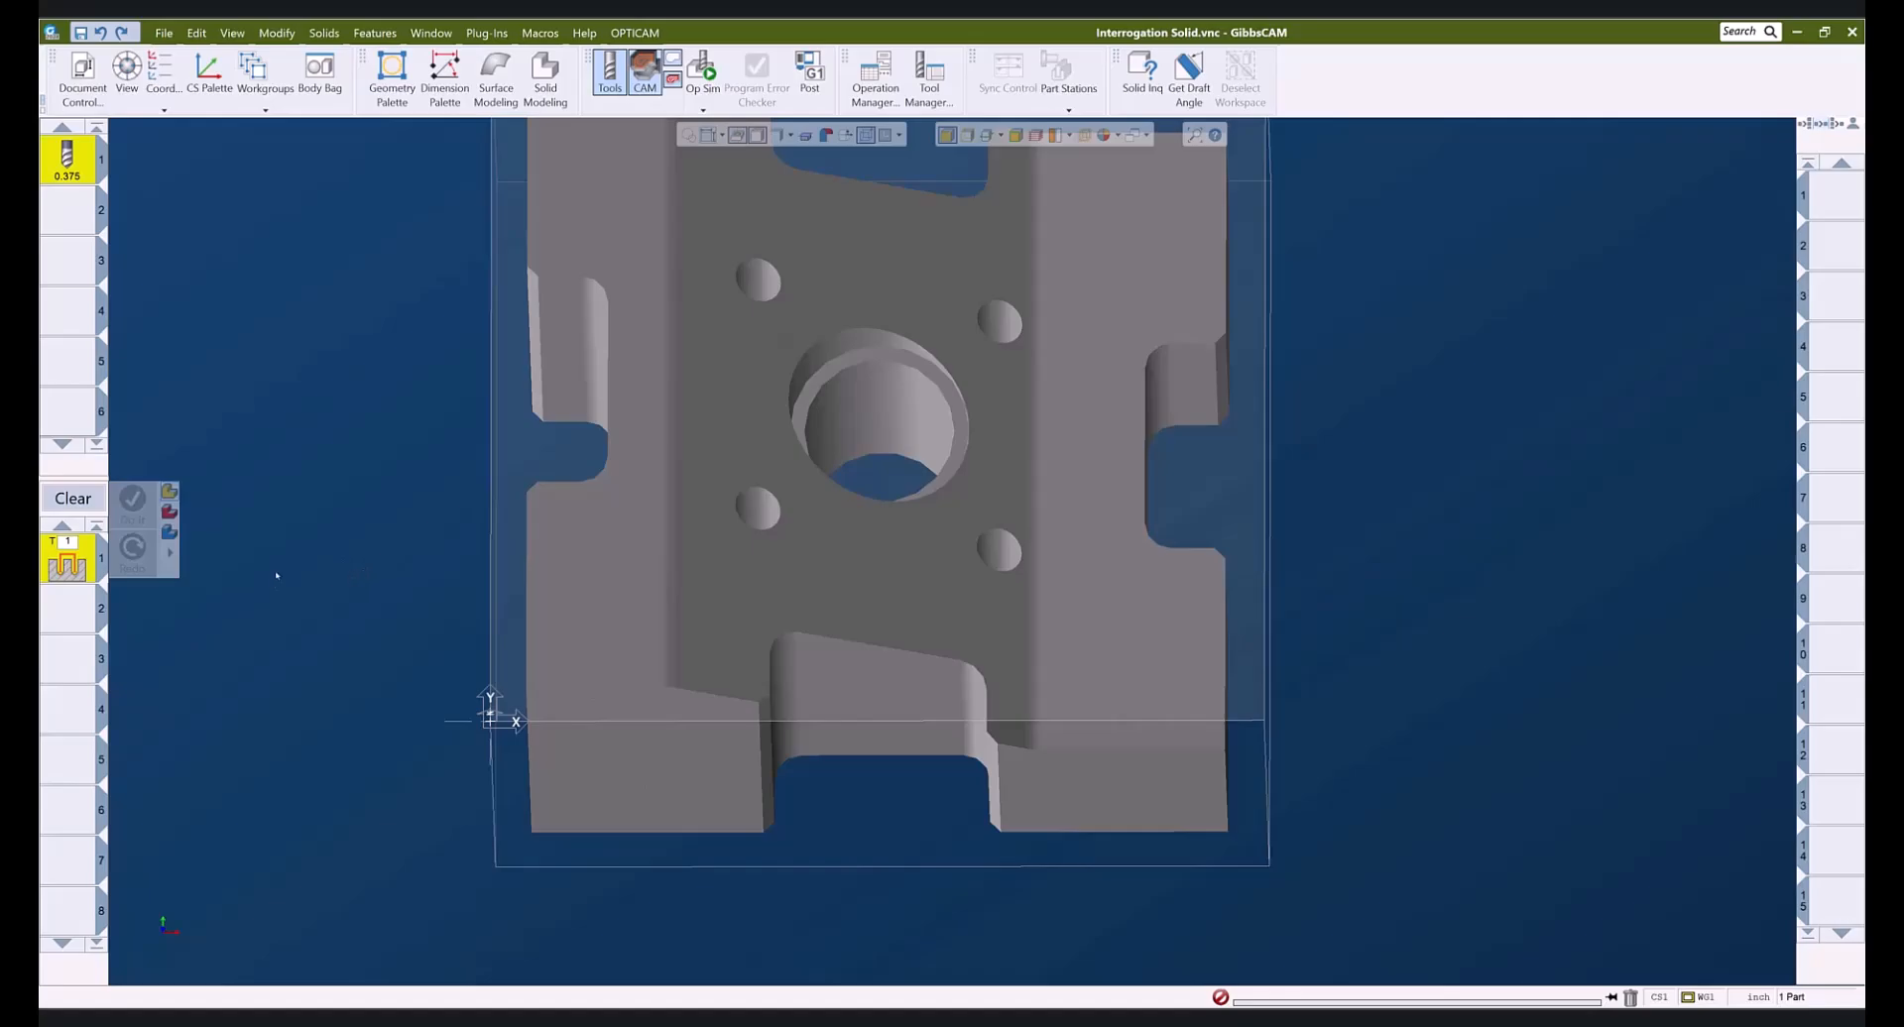
- Switch to shaded-with-edges display showing hidden circles, then open the Modify menu
scroll(409, 549, down, 3)
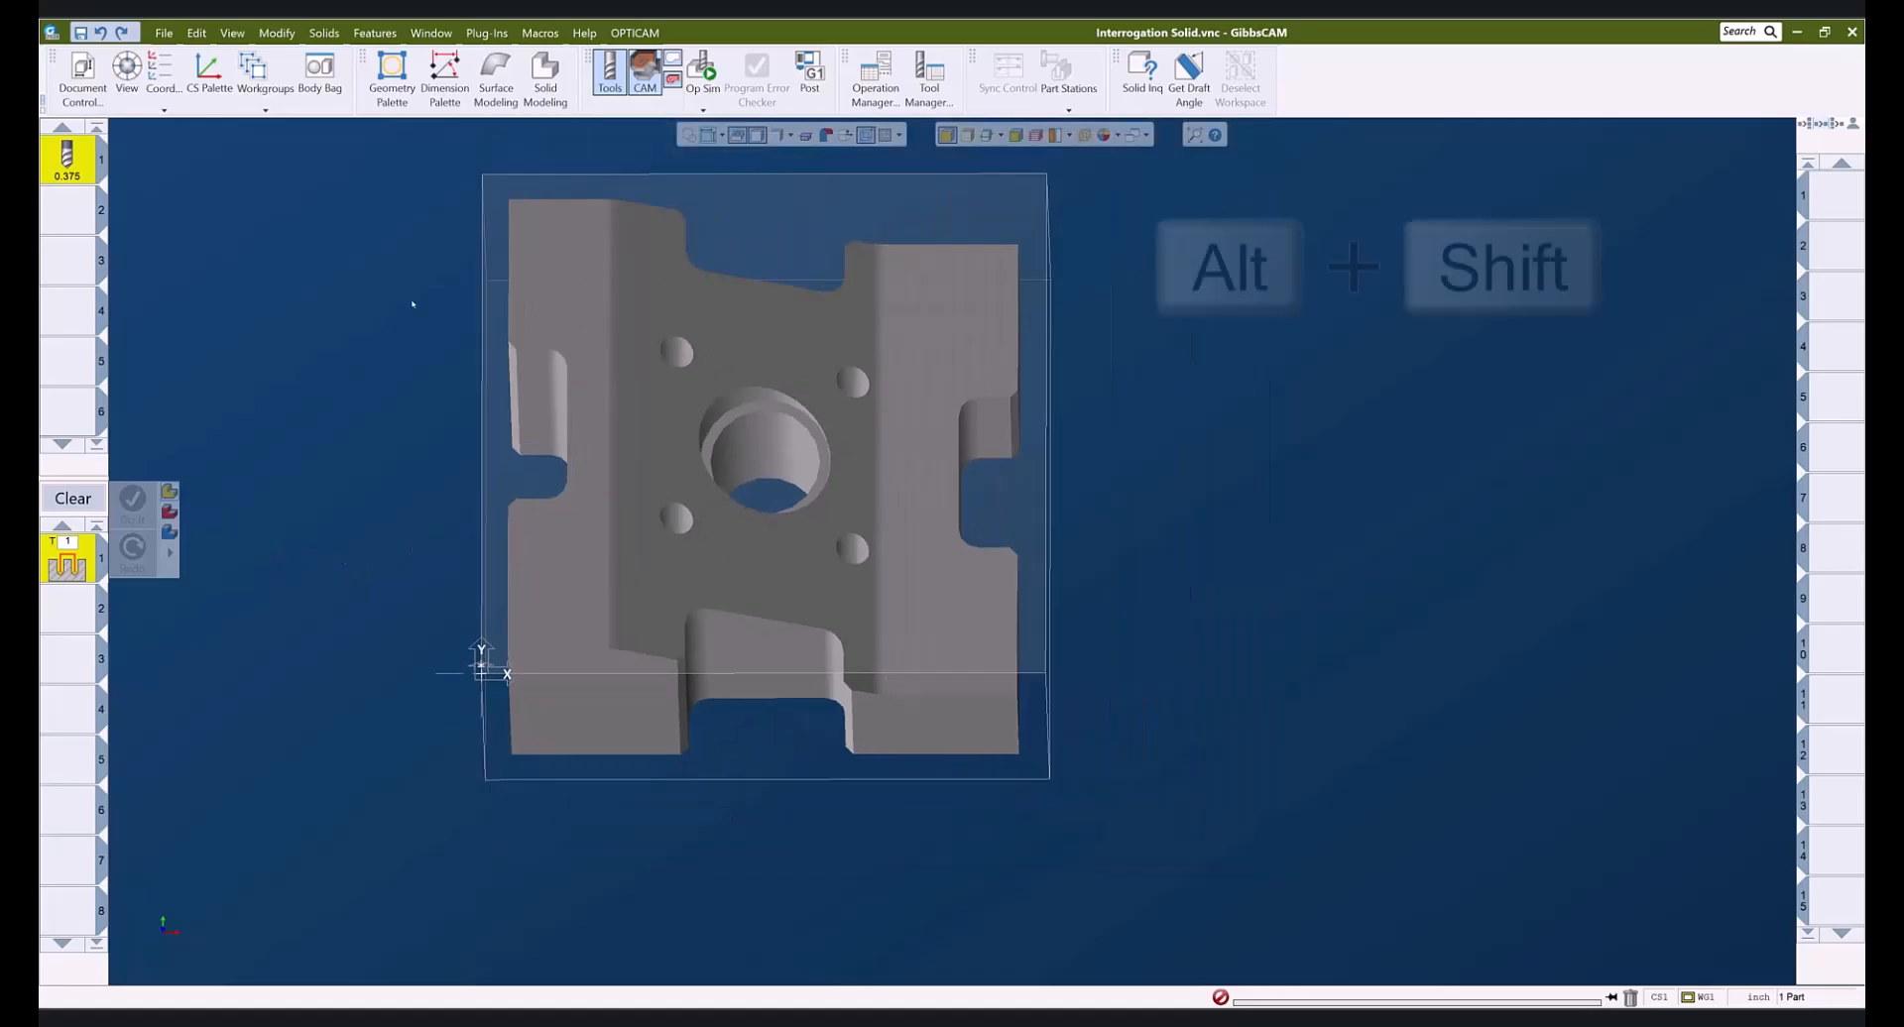
click(967, 135)
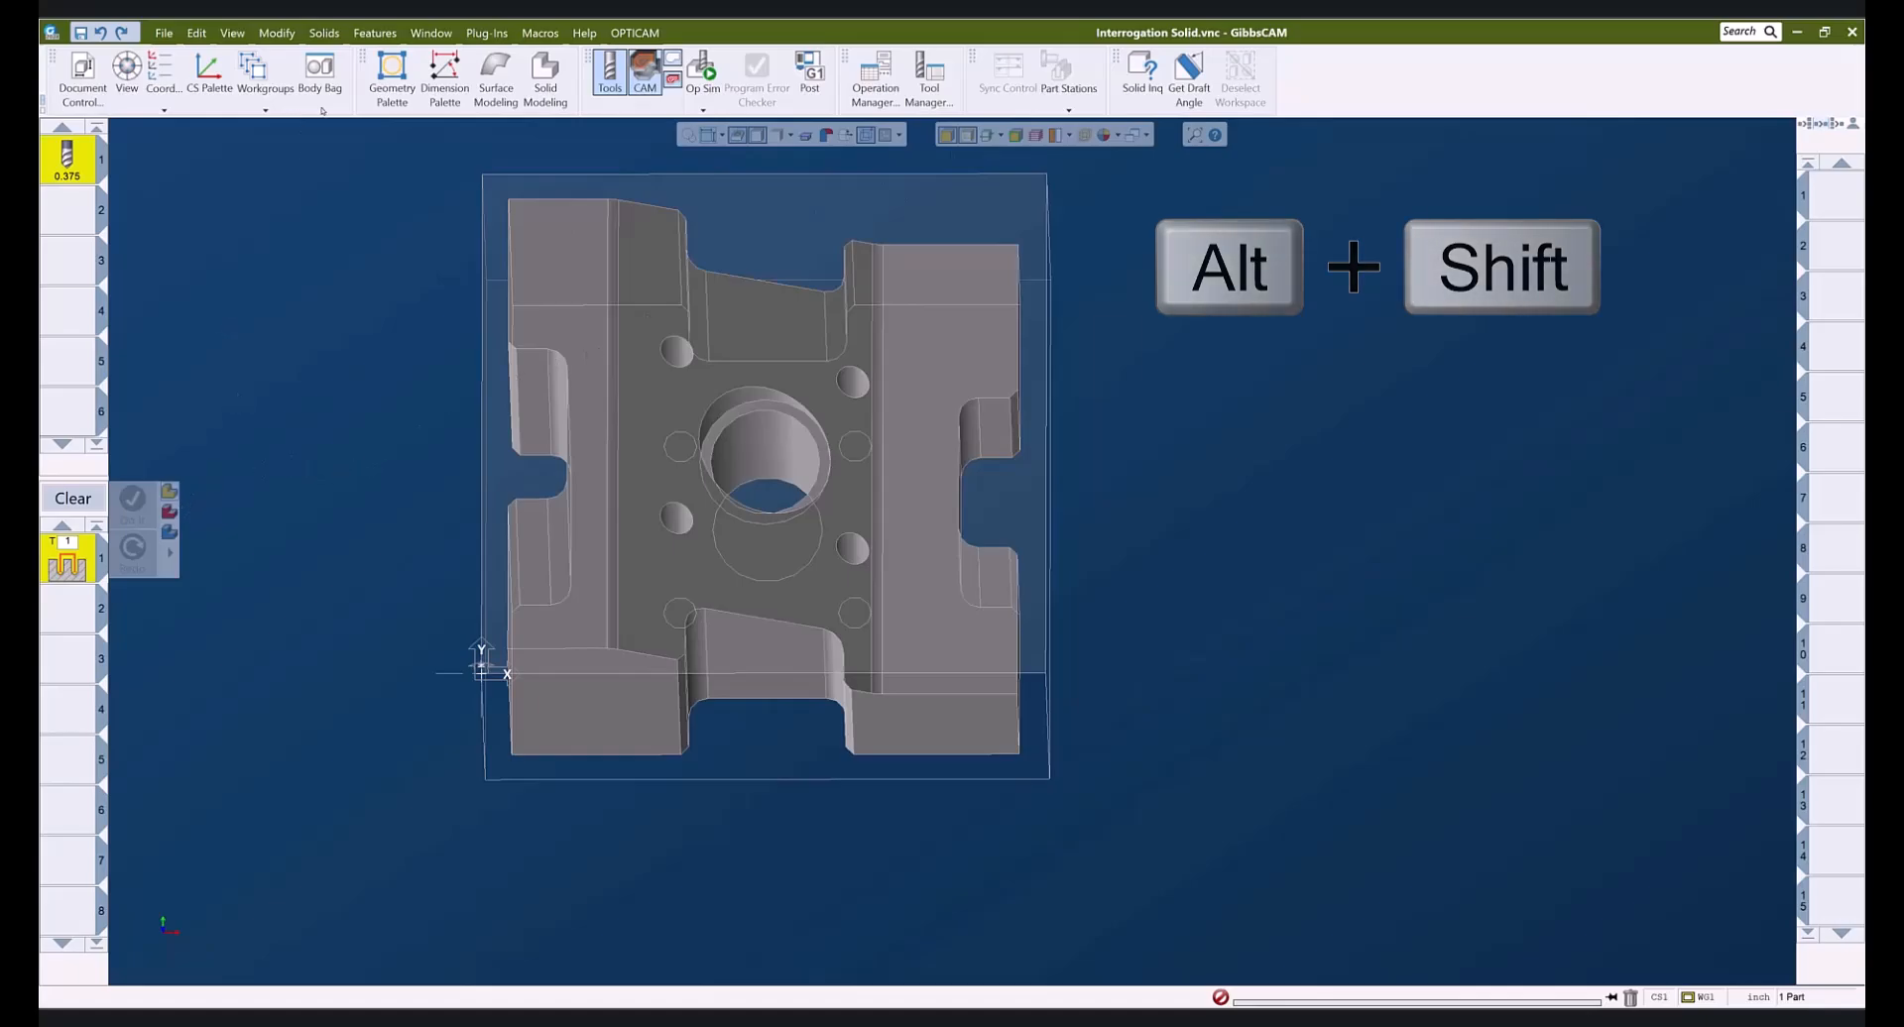
click(277, 32)
- Open Origin settings and relocate the origin to the stock's top-right, then top-left corner
click(412, 905)
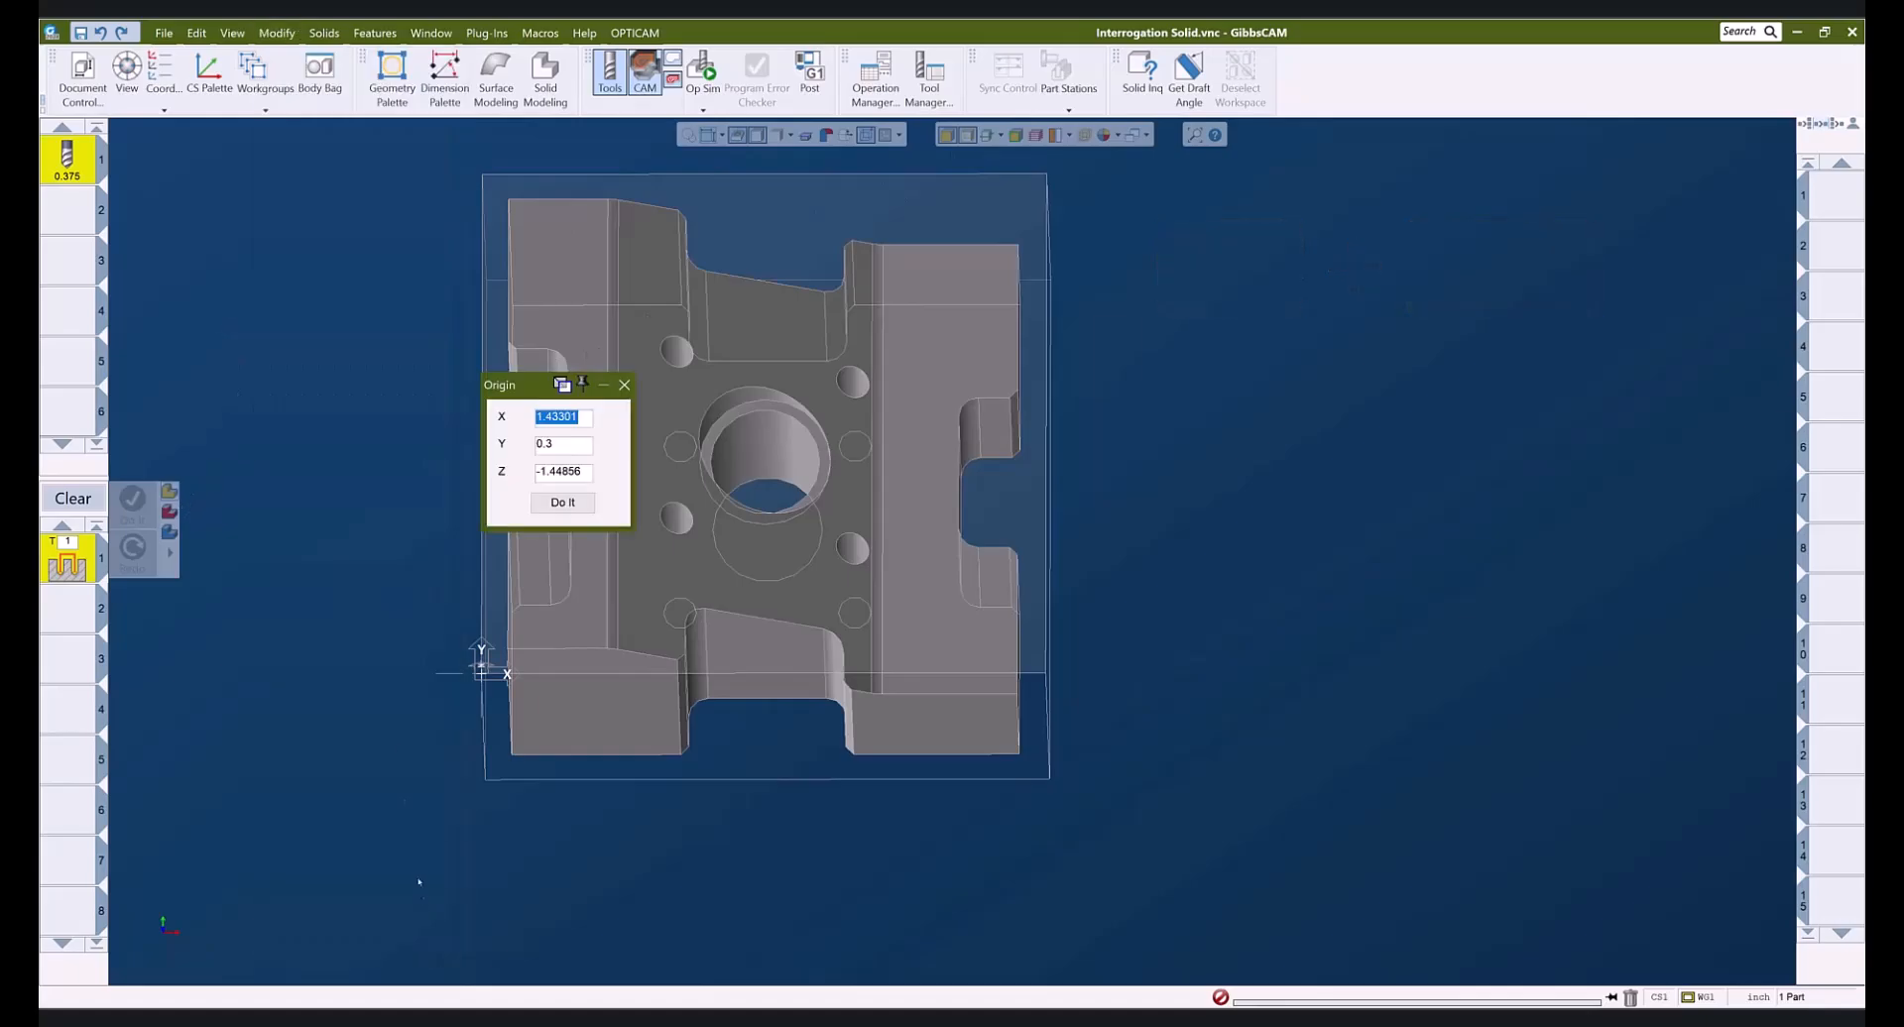
drag(346, 358, 343, 358)
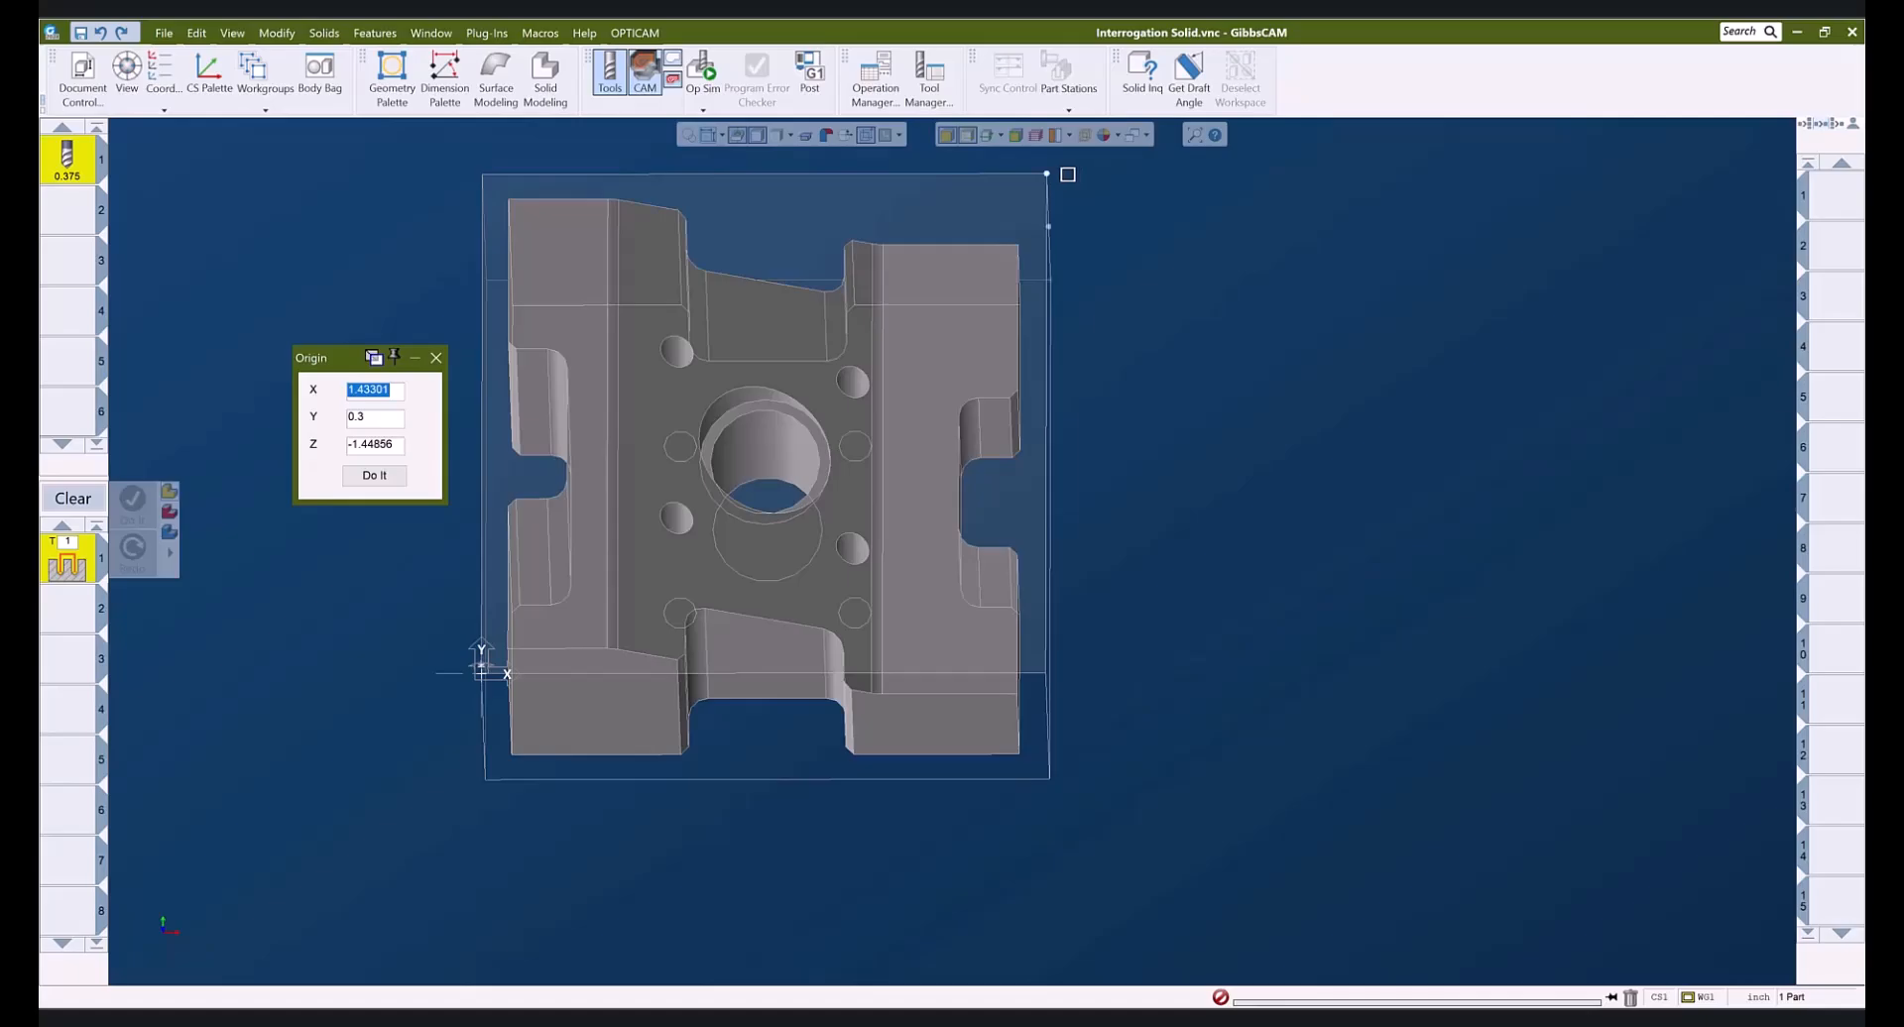
click(1046, 174)
alt+shift+click(385, 480)
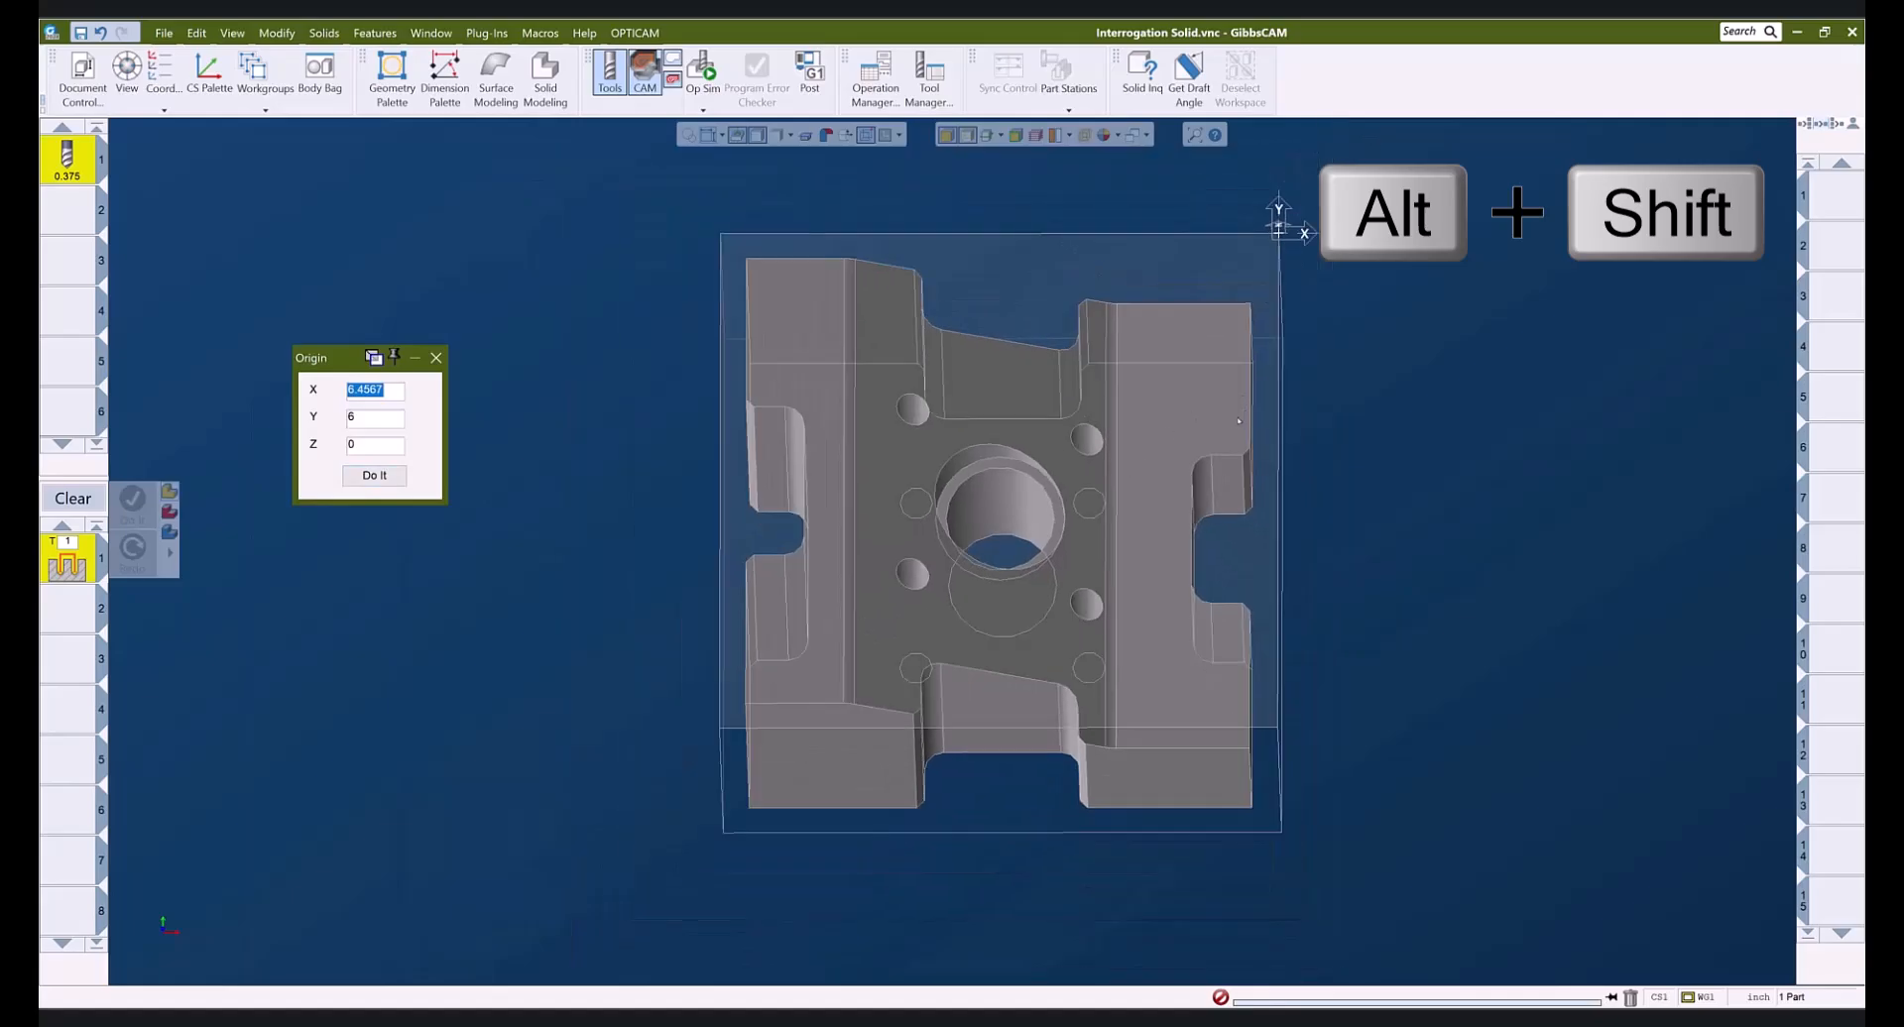
click(721, 234)
click(374, 475)
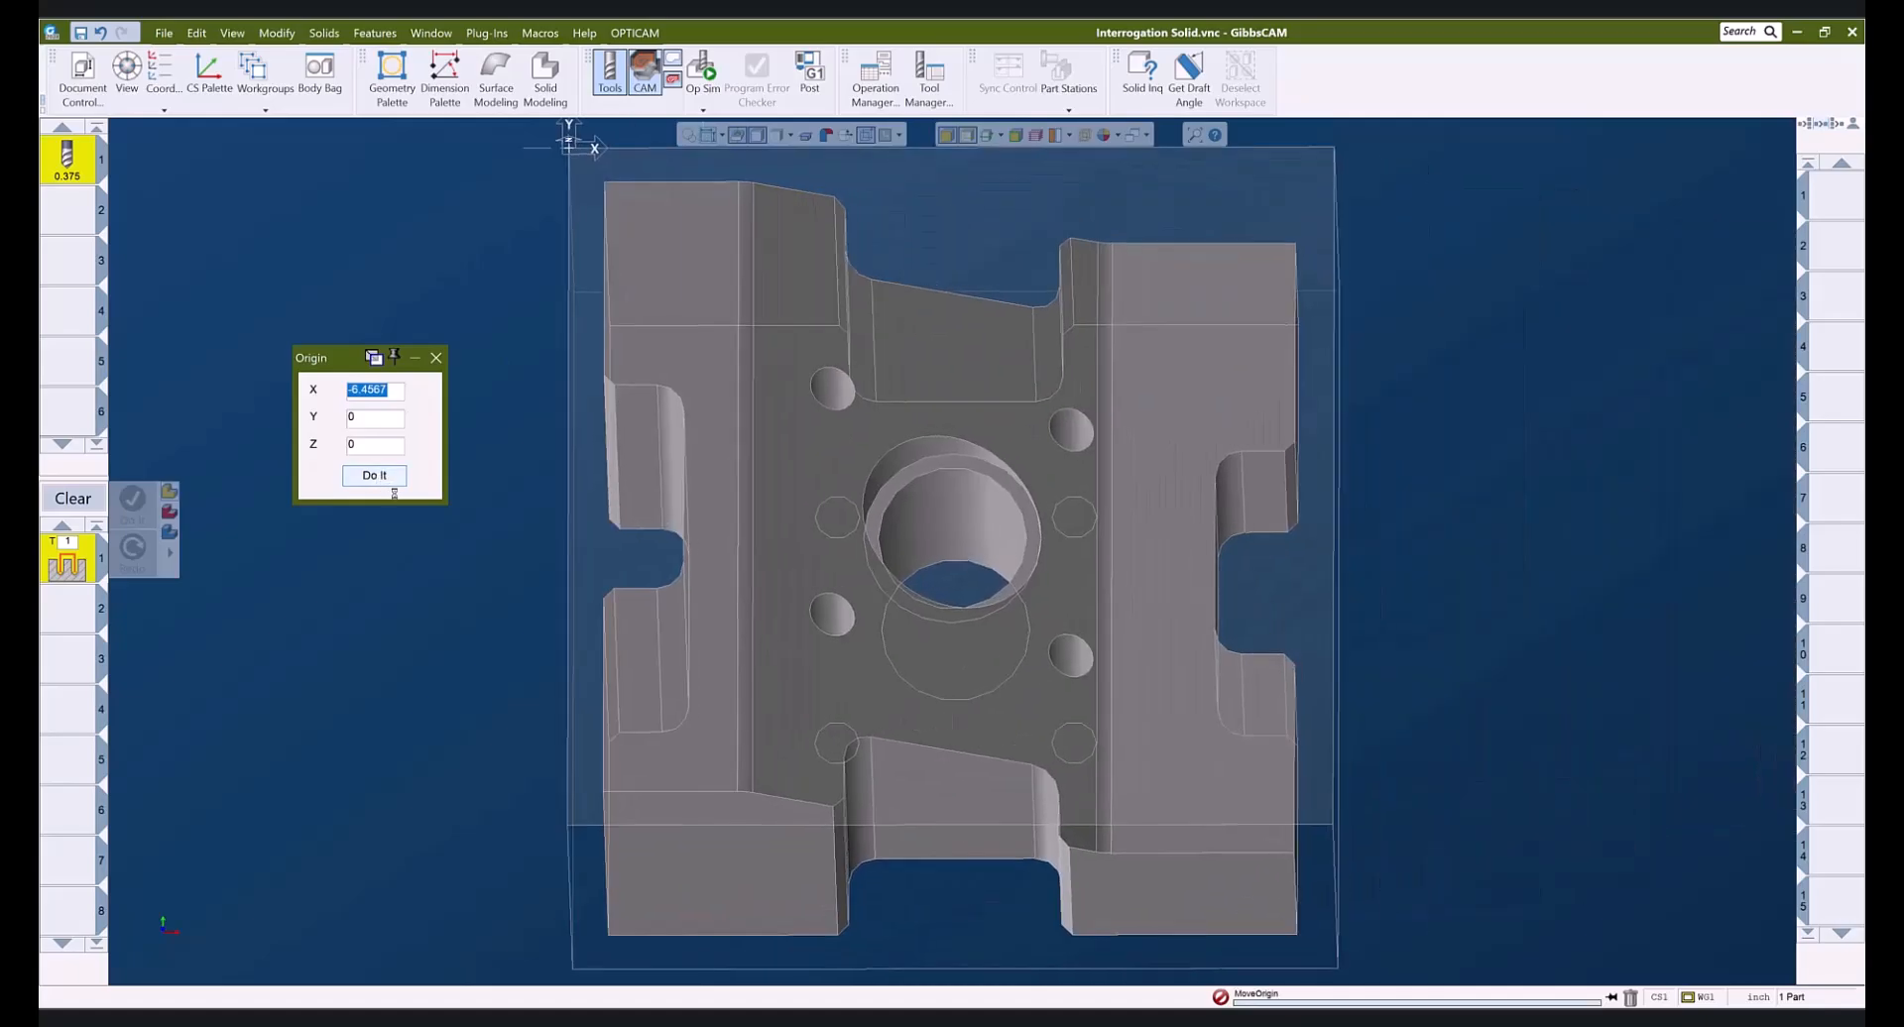
- Move the origin via bottom-right to the bottom-left stock corner (X -6.4567, Y 0, Z 0) and close
click(1332, 824)
click(367, 476)
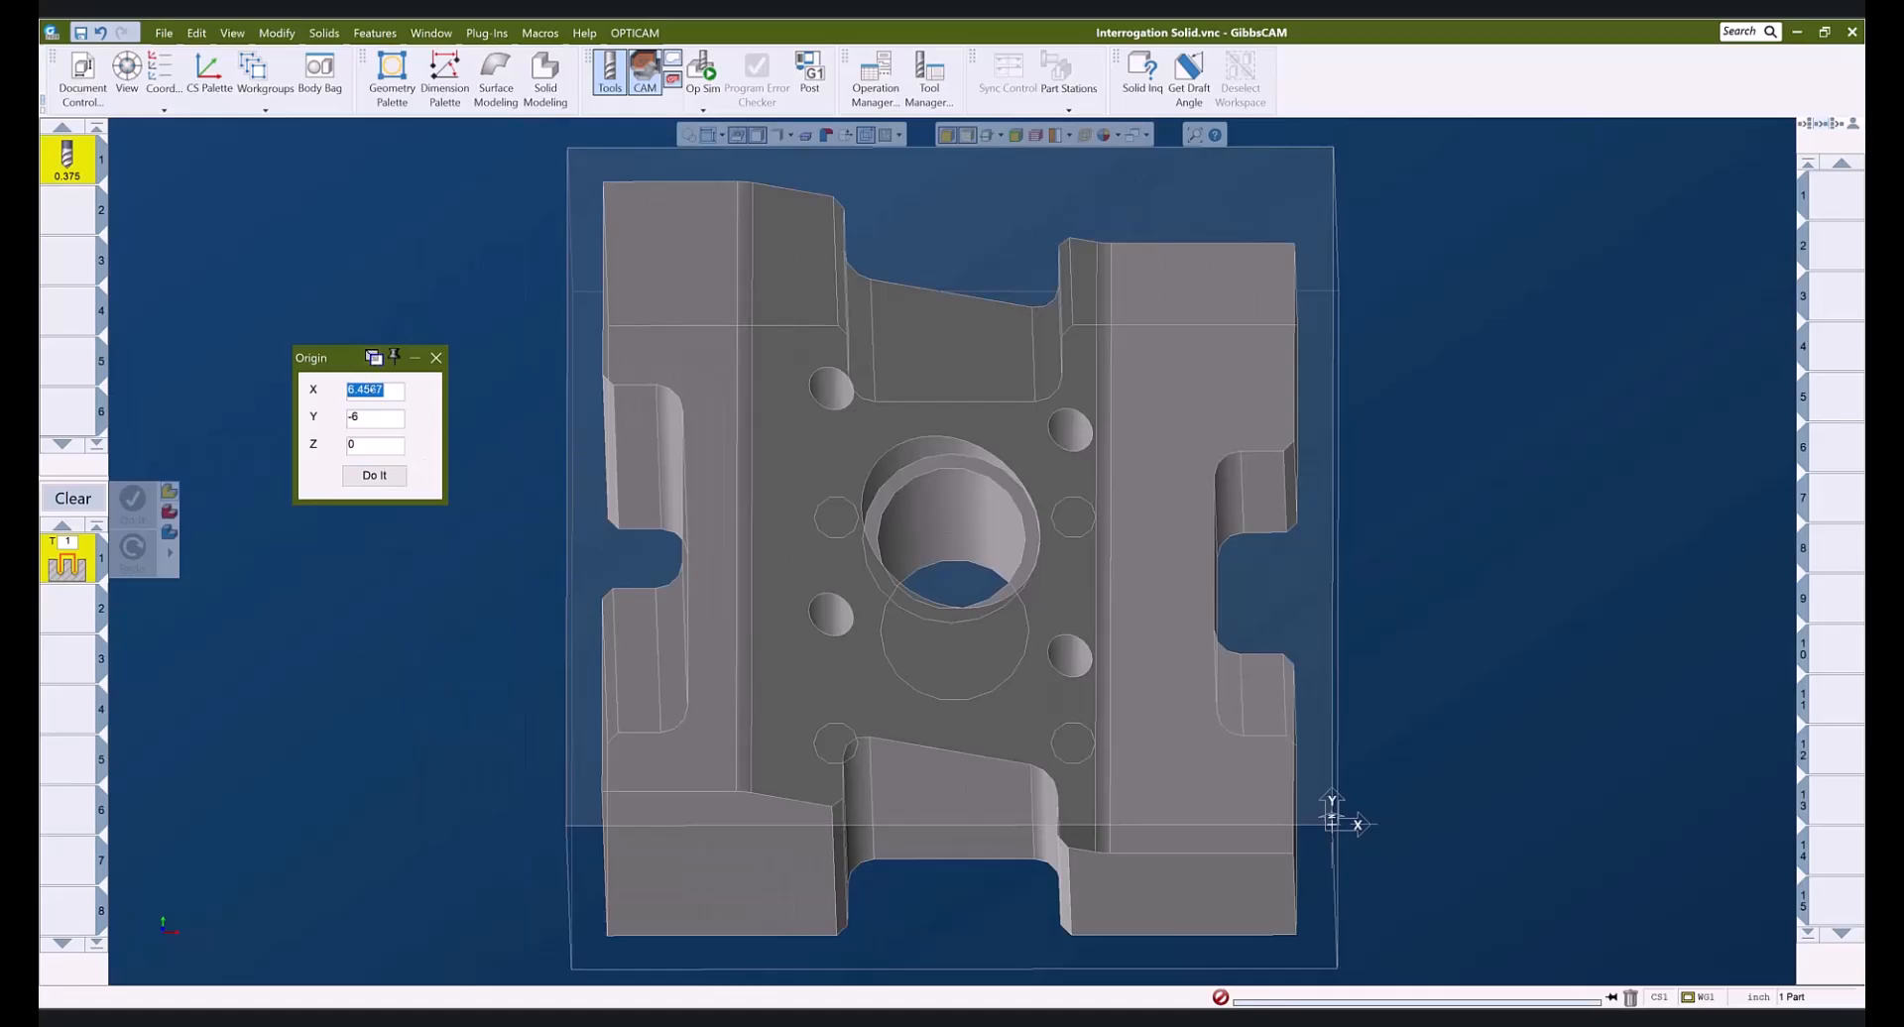
click(565, 825)
click(394, 480)
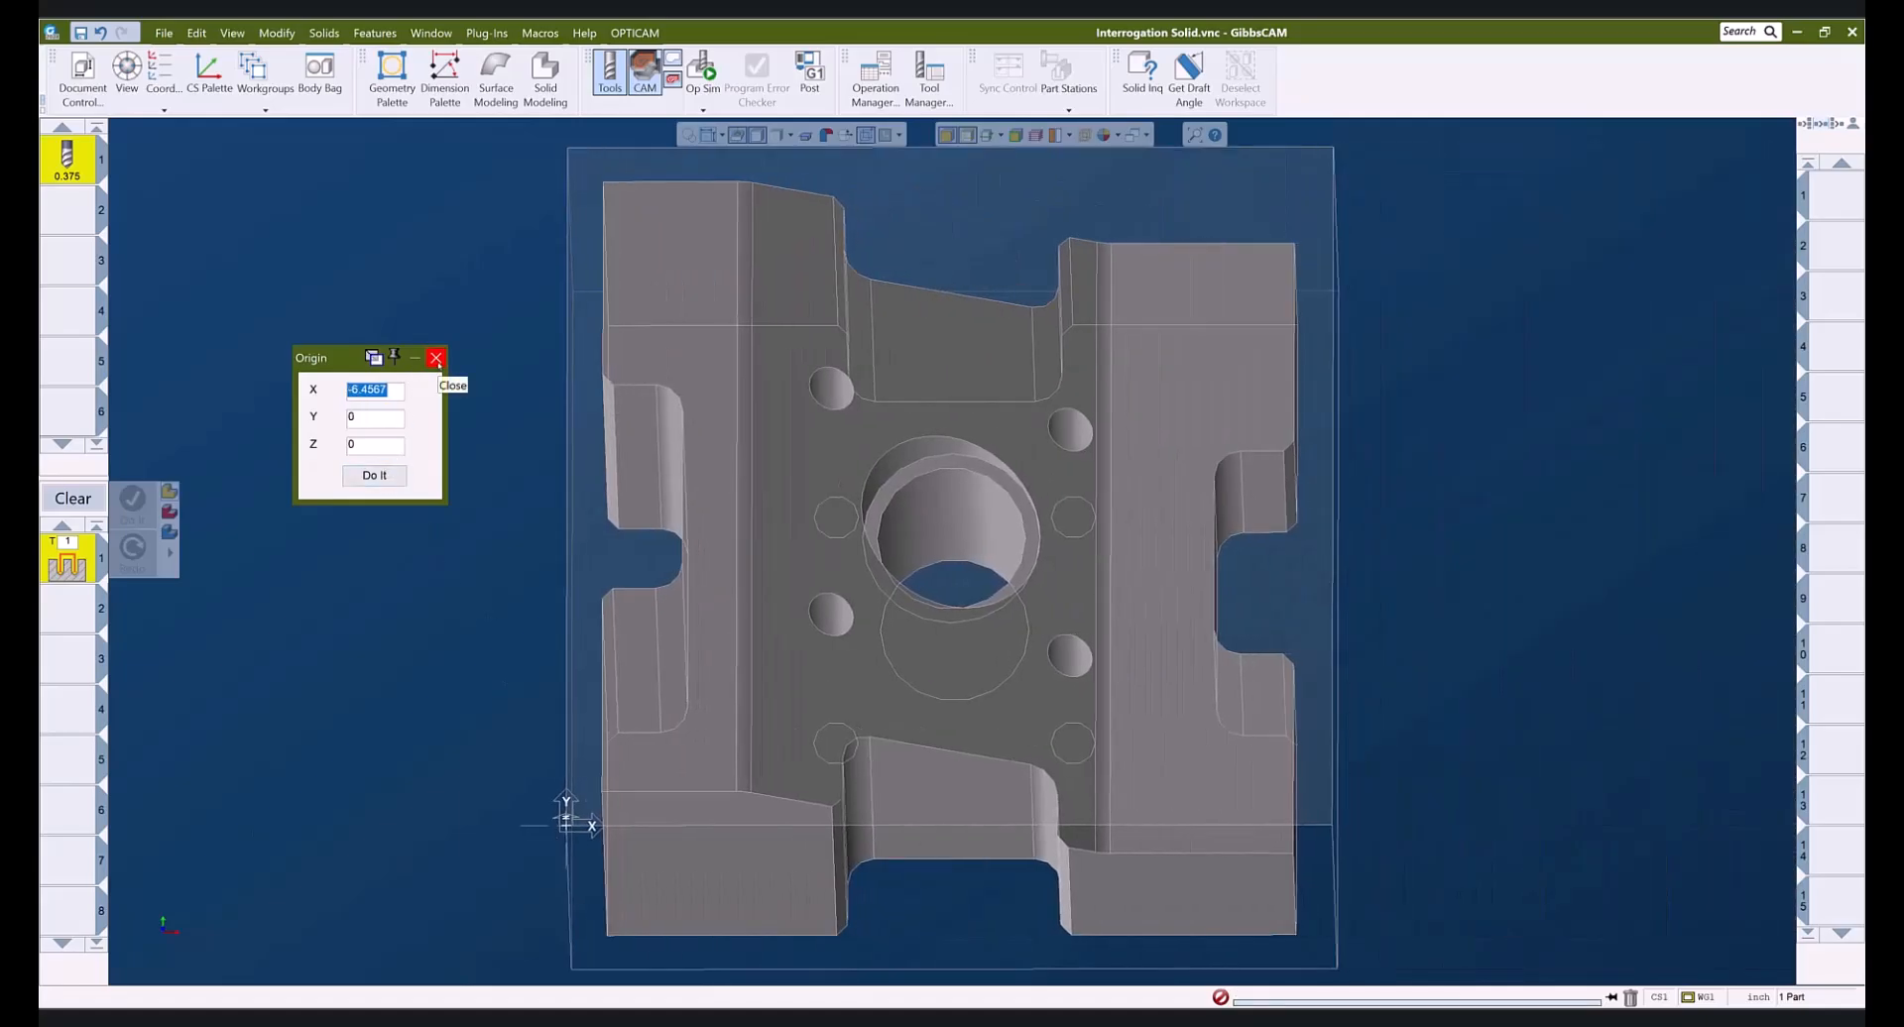
click(437, 358)
- Snap the part to the isometric view and display it with plain shading, no edges
middle_drag(922, 535, 737, 431)
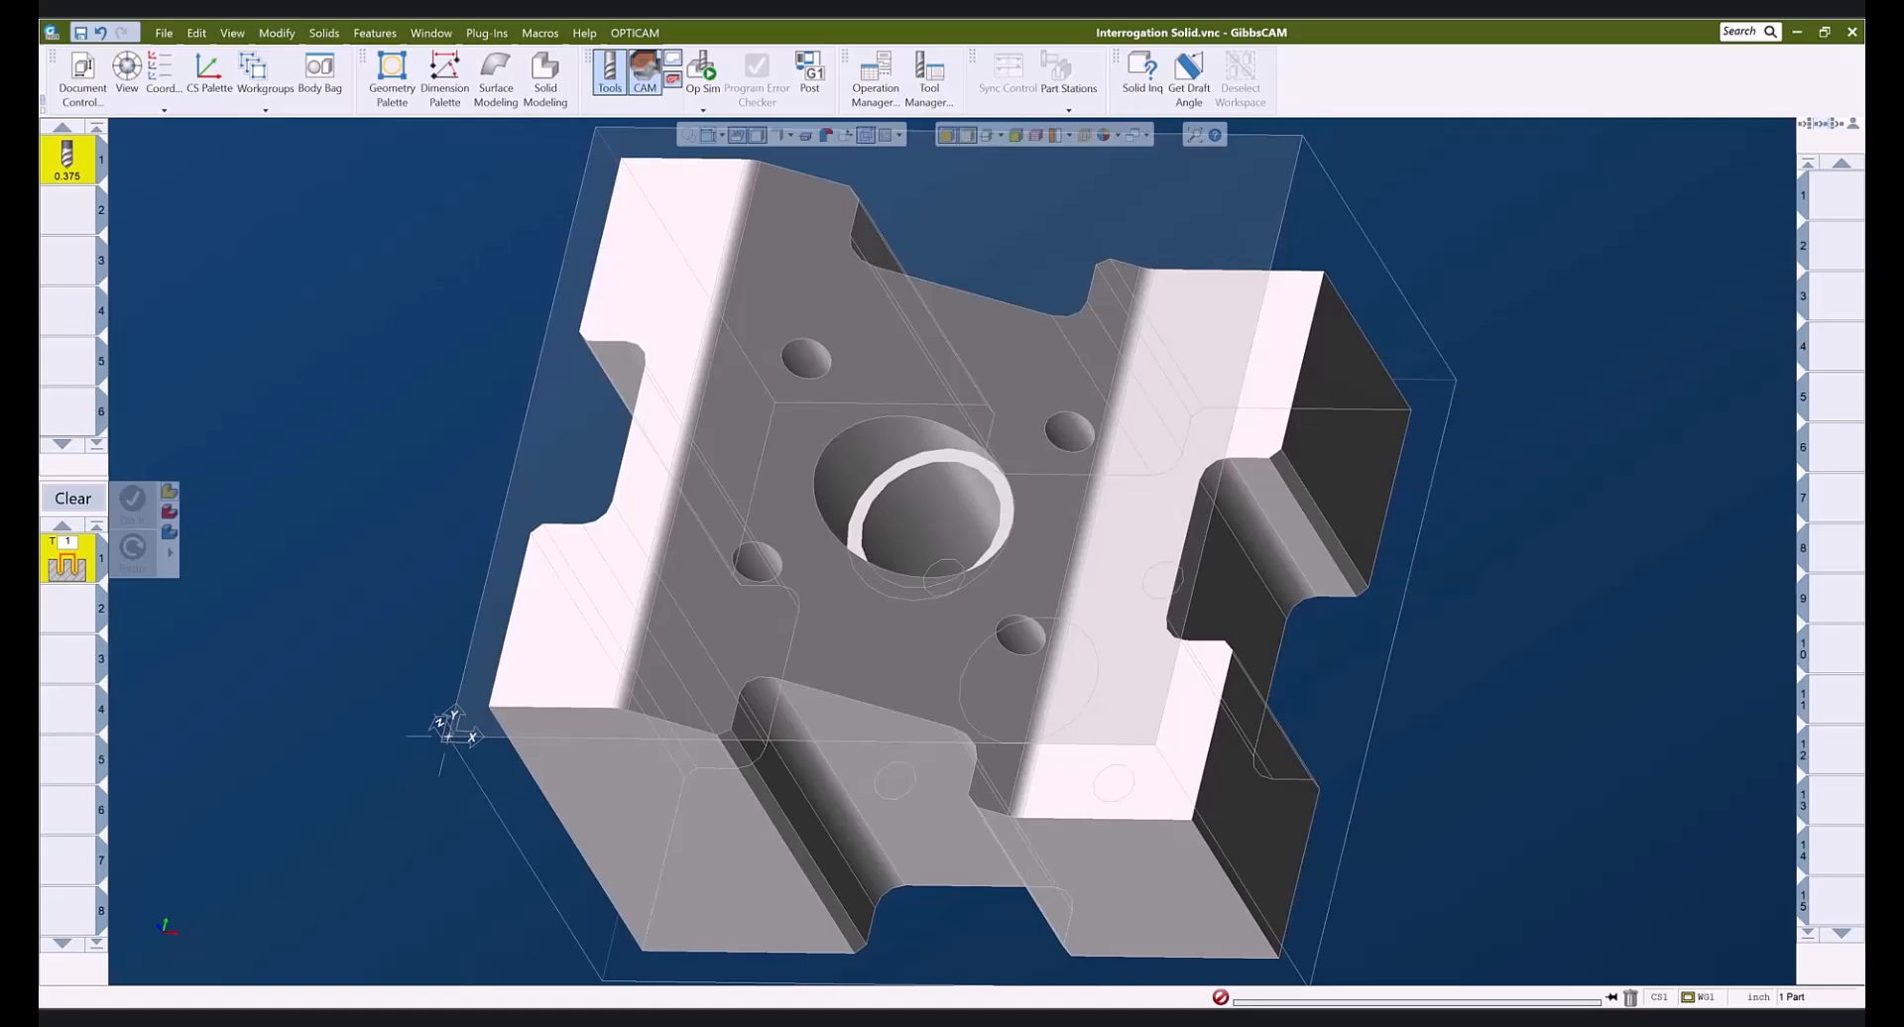
key(ctrl+i)
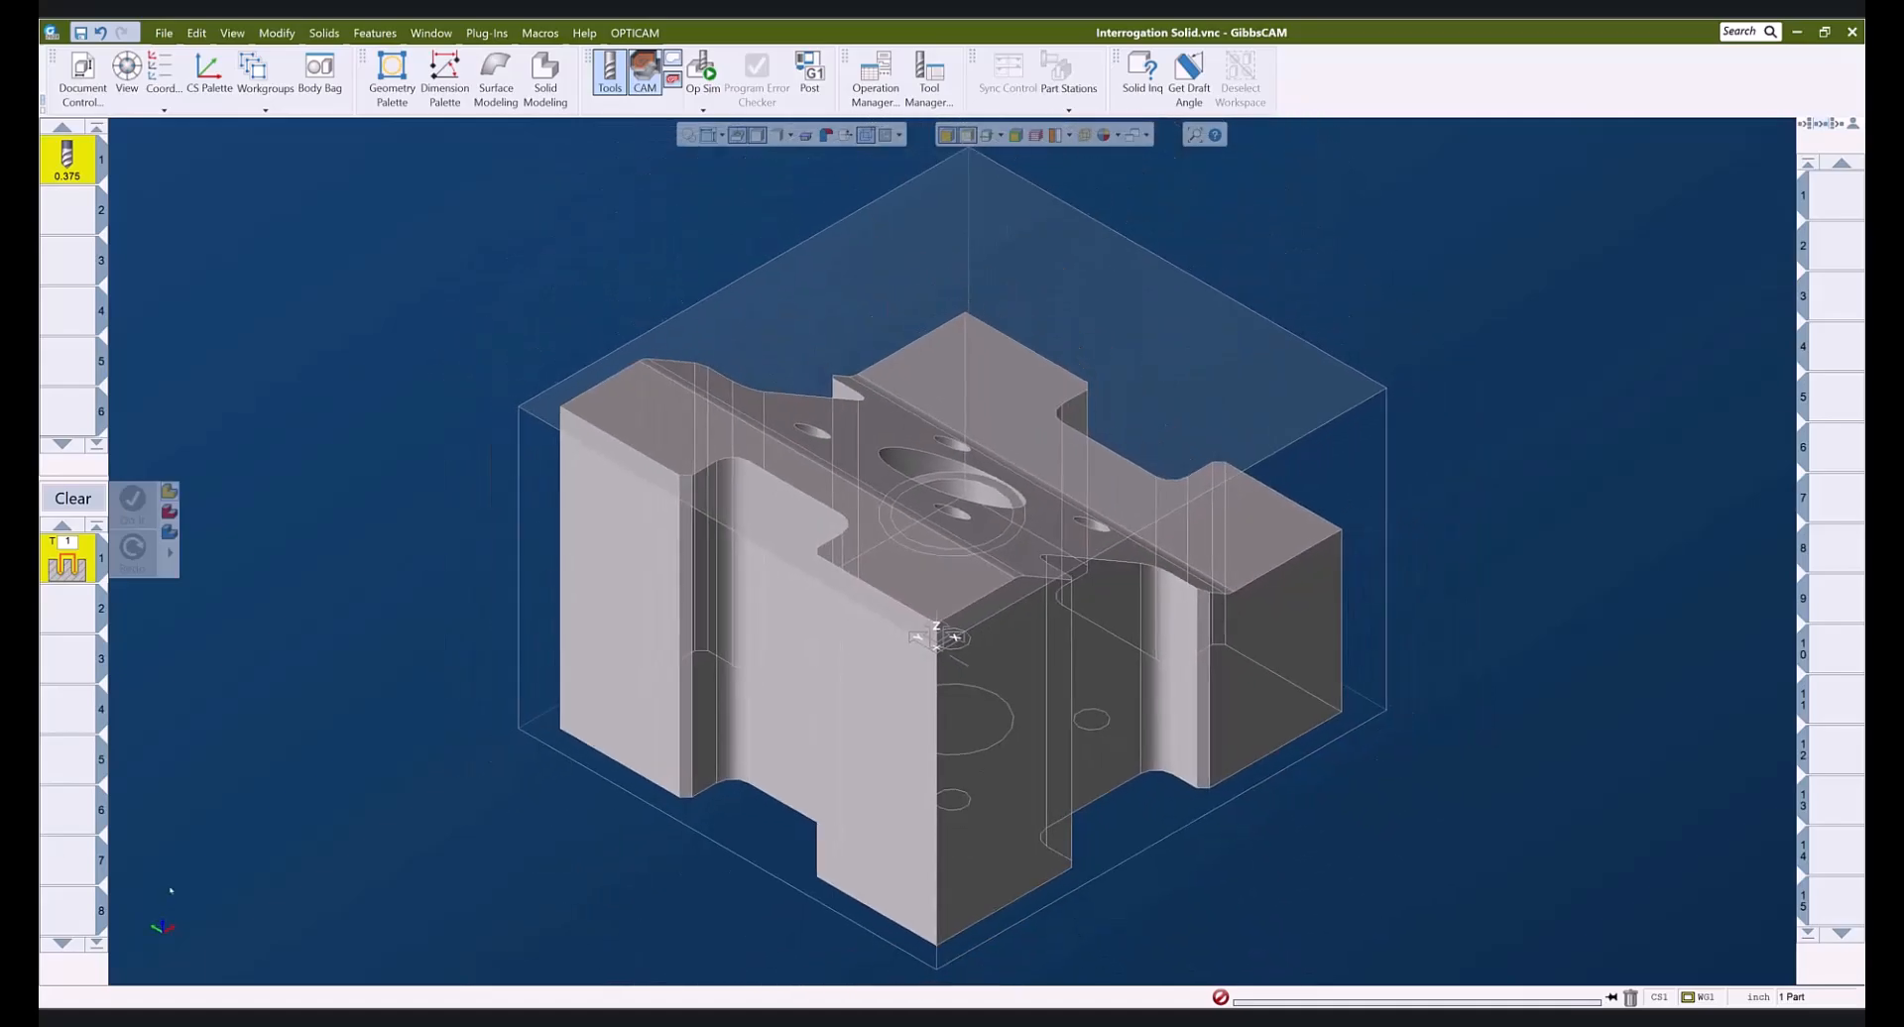
click(963, 136)
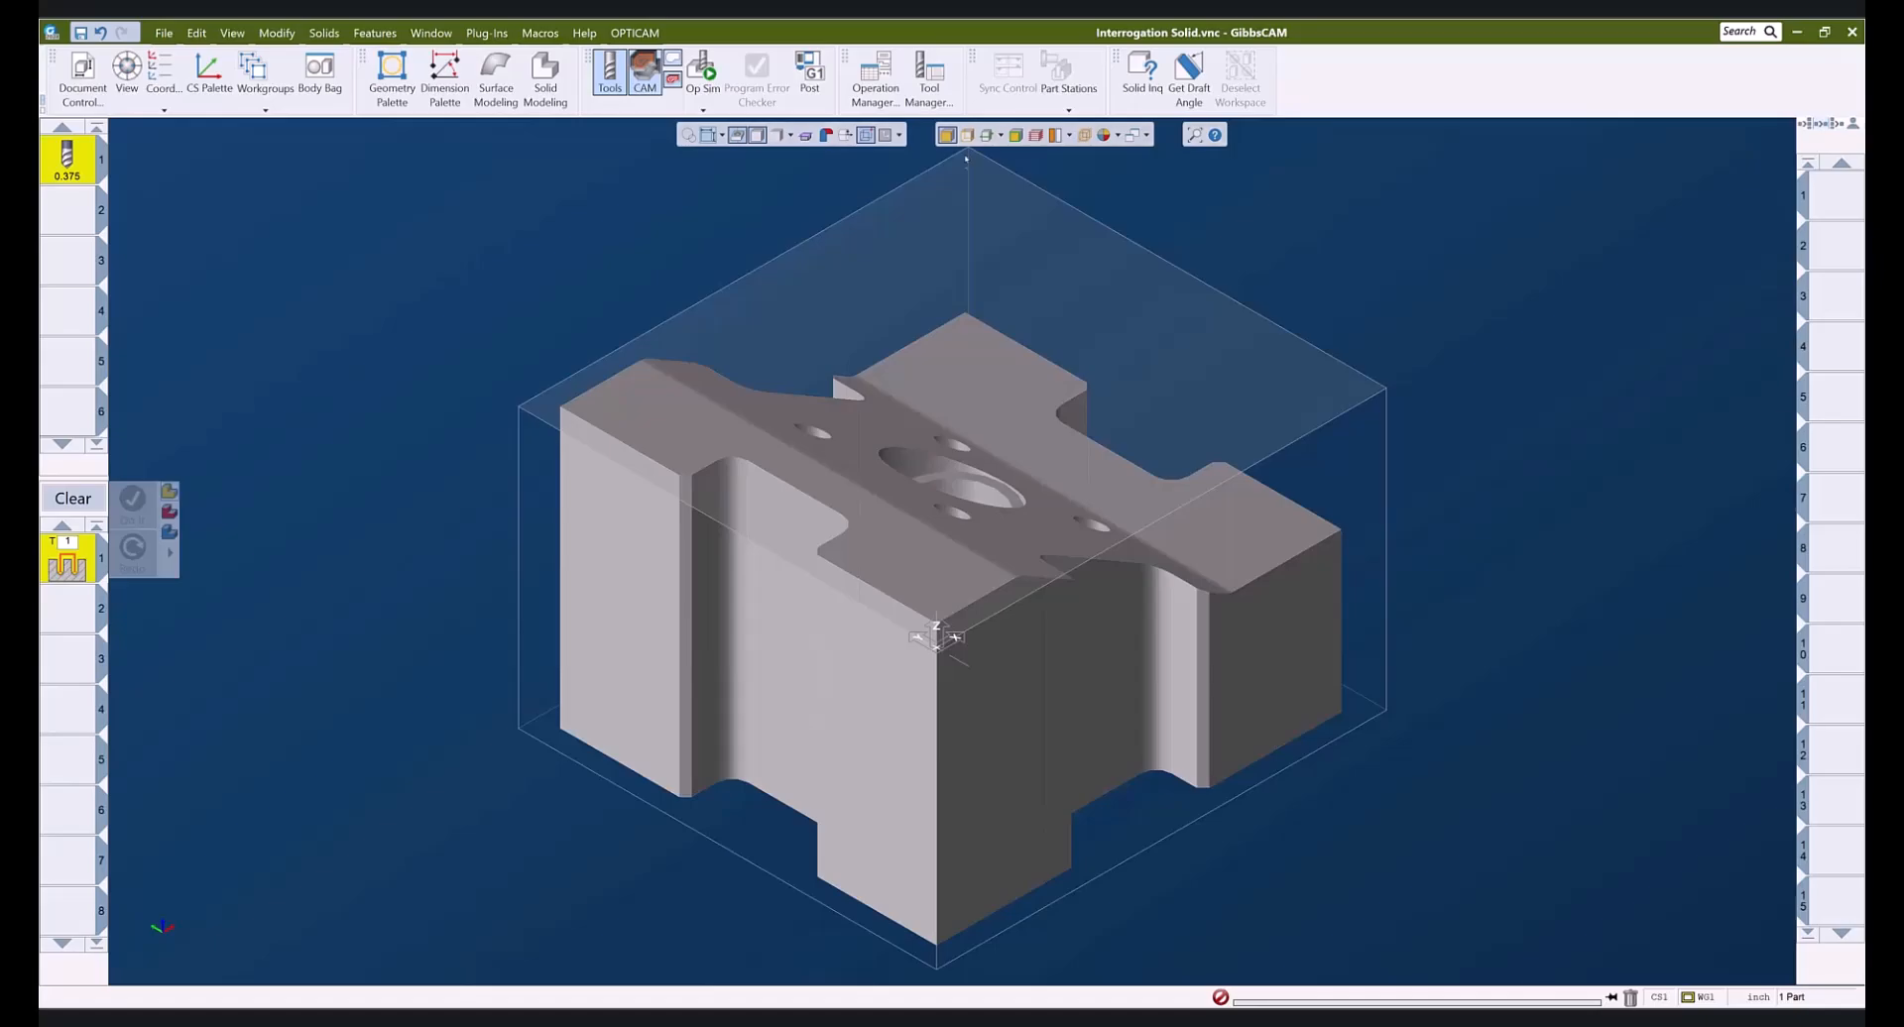